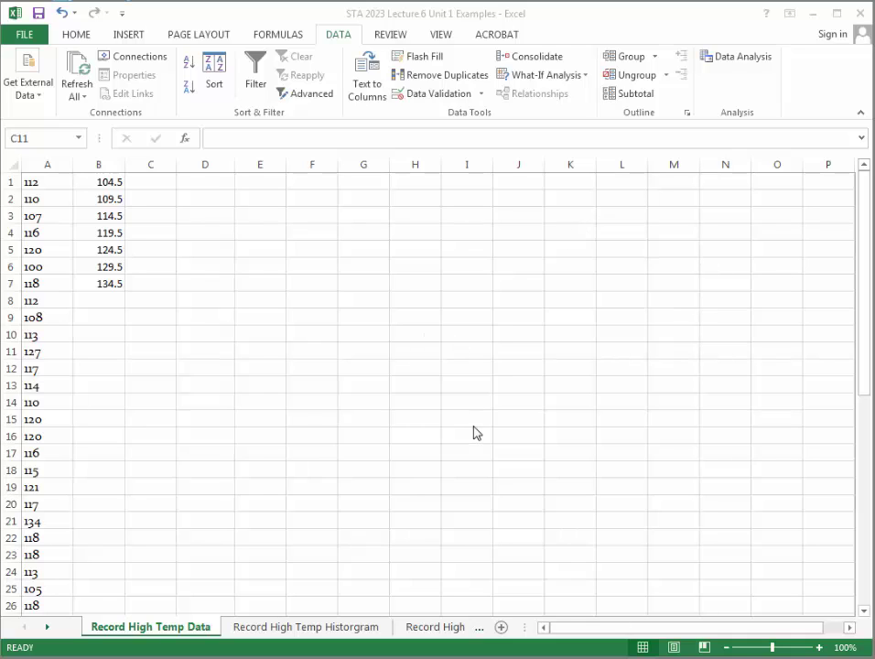
Review the record high temperatures in column A and the class boundaries in column B.
{"action": "left_click", "coordinate": [50, 182]}
{"action": "scroll", "coordinate": [53, 357], "scroll_direction": "down", "scroll_amount": 3}
{"action": "scroll", "coordinate": [55, 374], "scroll_direction": "down", "scroll_amount": 2}
{"action": "scroll", "coordinate": [55, 376], "scroll_direction": "up", "scroll_amount": 5}
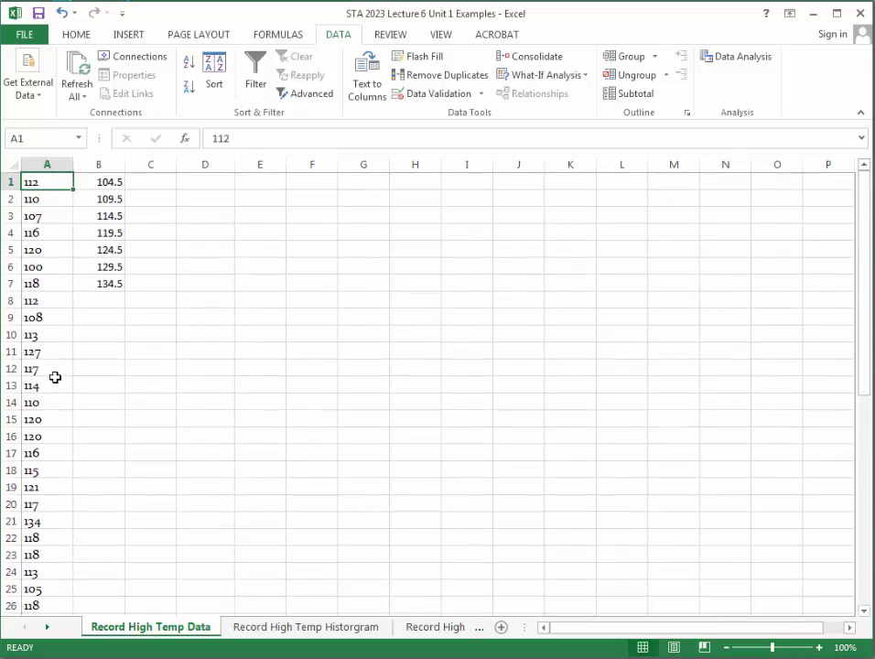
{"action": "left_click", "coordinate": [109, 187]}
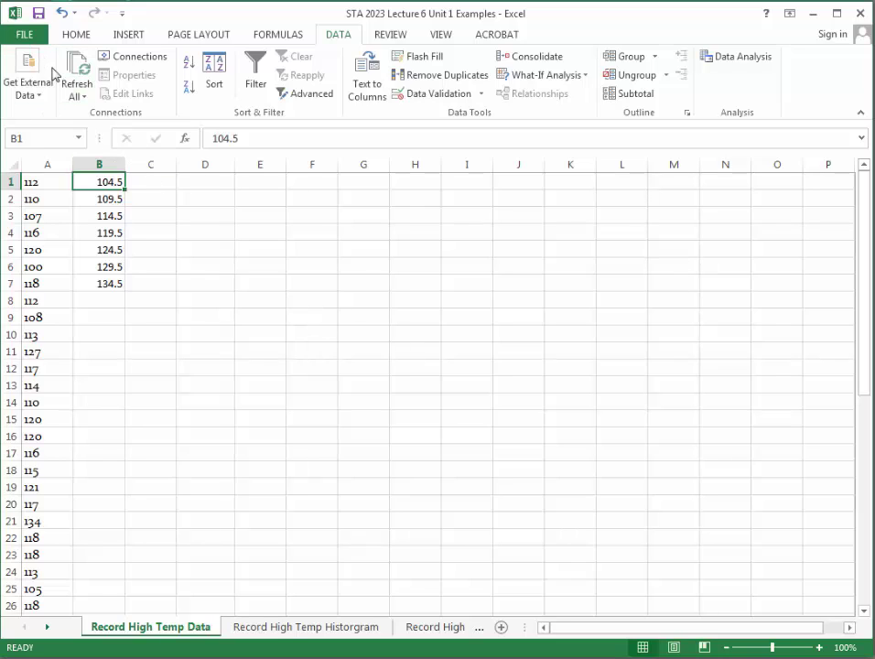
Check in the Excel add-ins options that the Analysis ToolPak is enabled.
{"action": "left_click", "coordinate": [28, 35]}
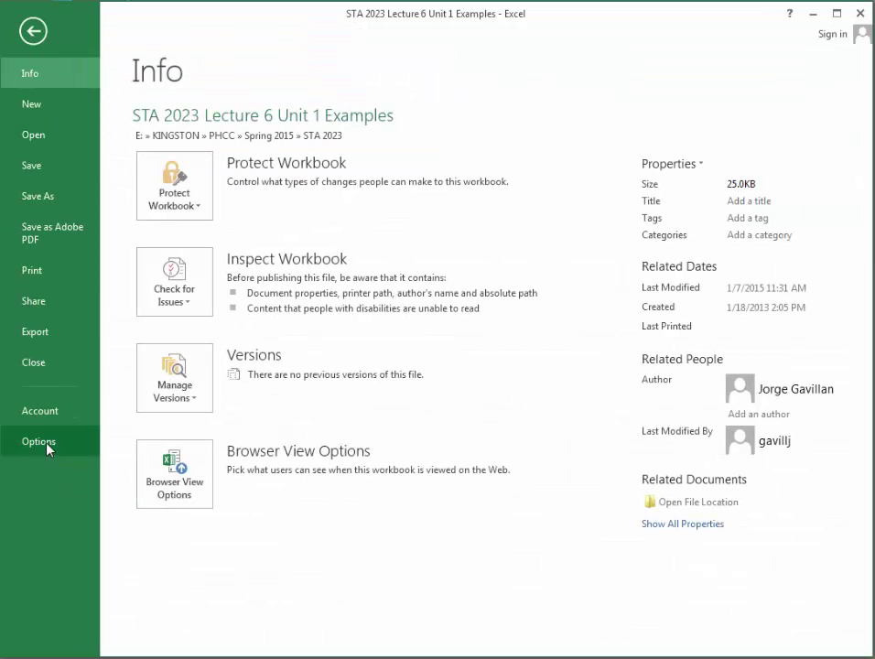
{"action": "left_click", "coordinate": [41, 442]}
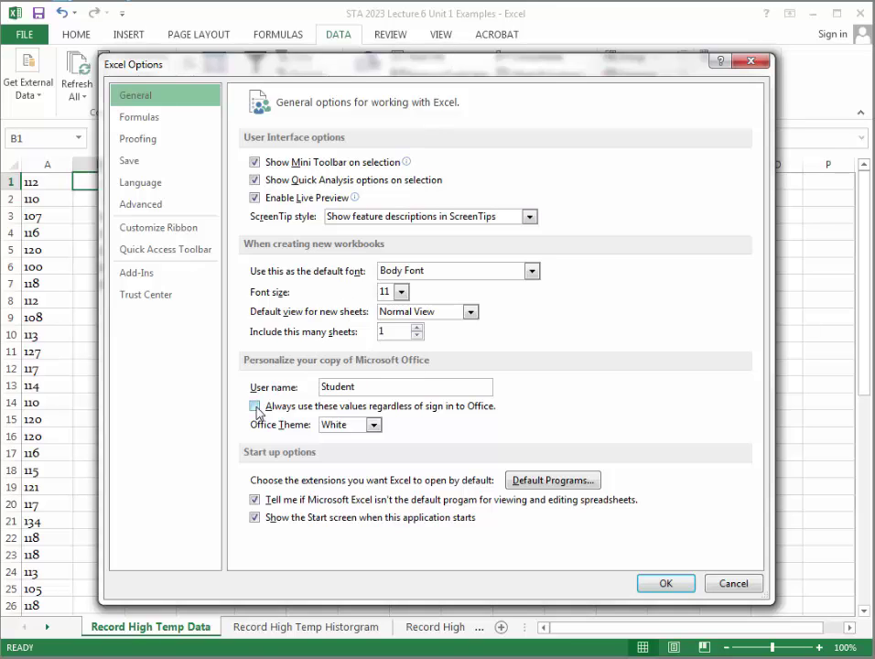
{"action": "left_click", "coordinate": [130, 277]}
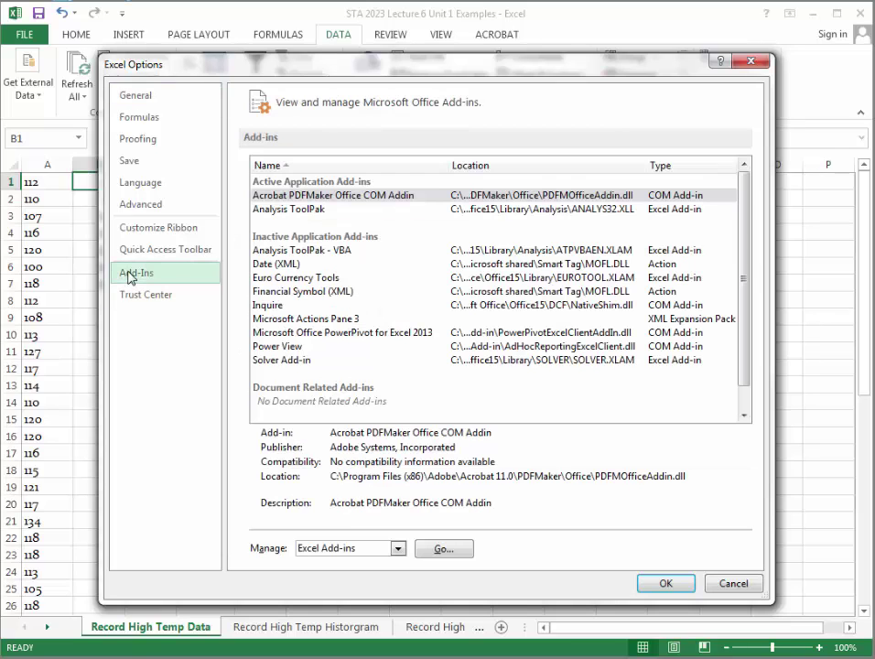
{"action": "left_click", "coordinate": [312, 212]}
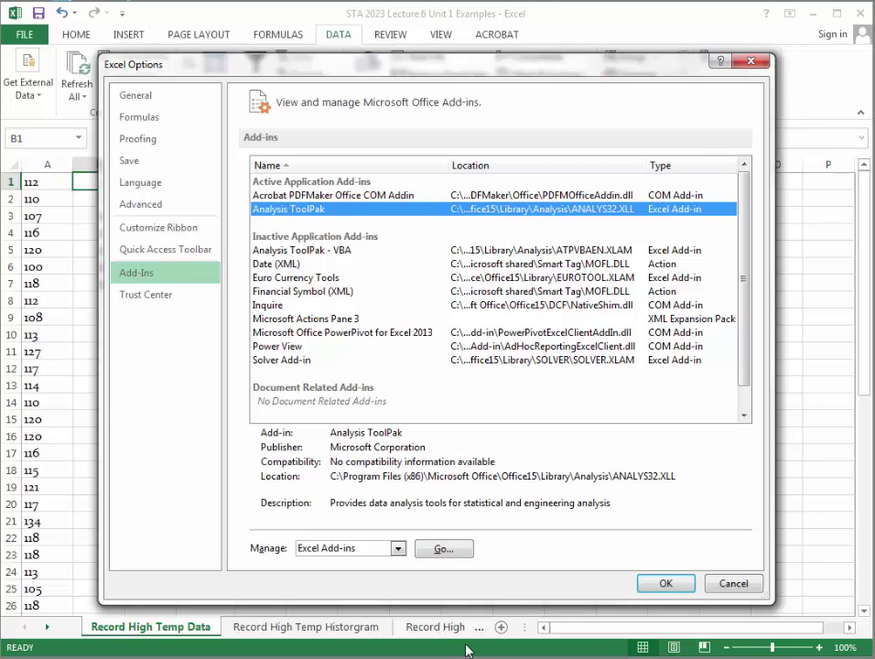
{"action": "left_click", "coordinate": [459, 555]}
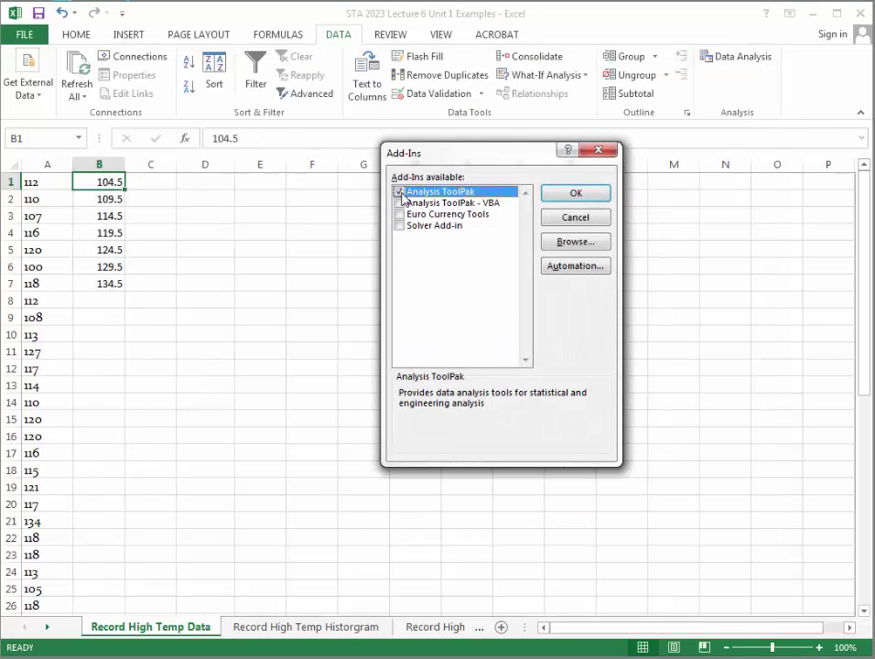
{"action": "left_click", "coordinate": [568, 195]}
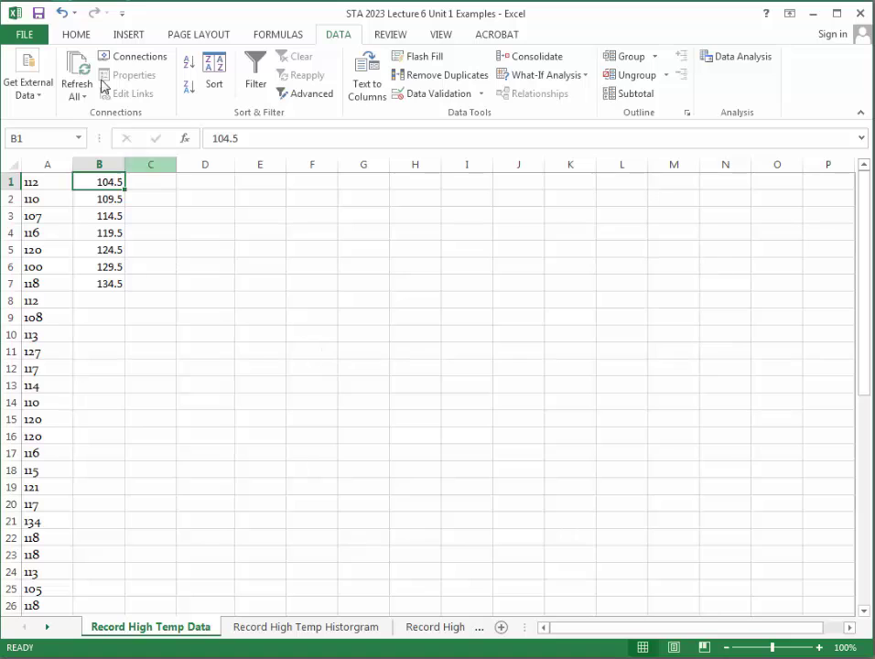
Start the Histogram tool from the data analysis tools.
{"action": "left_click", "coordinate": [77, 35]}
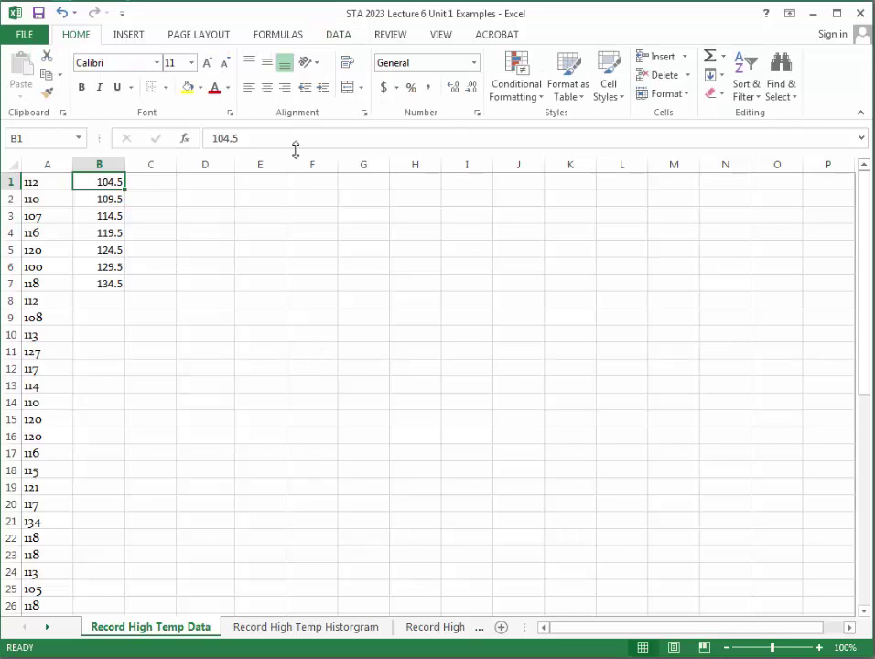
{"action": "left_click", "coordinate": [335, 37]}
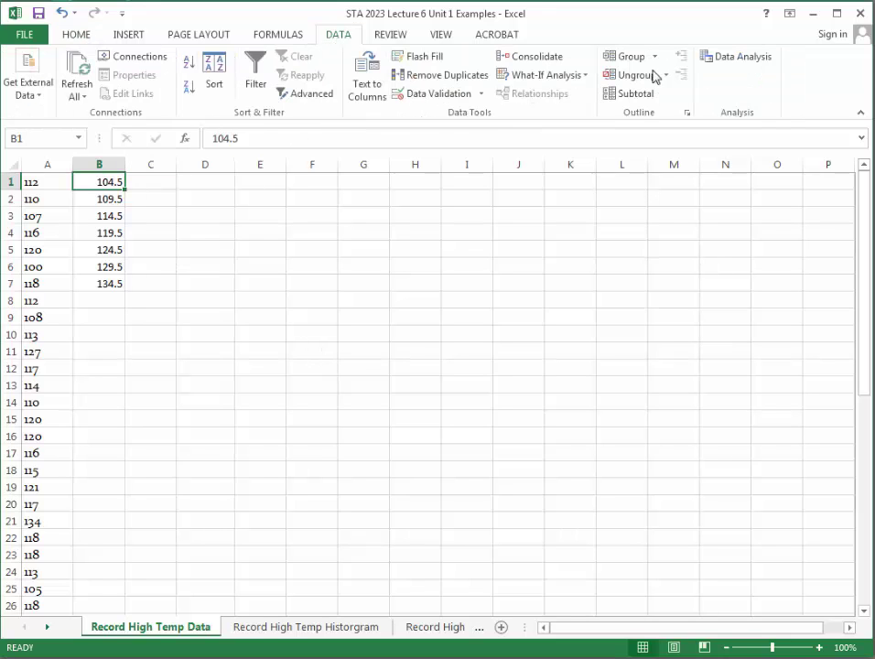
{"action": "left_click", "coordinate": [750, 60]}
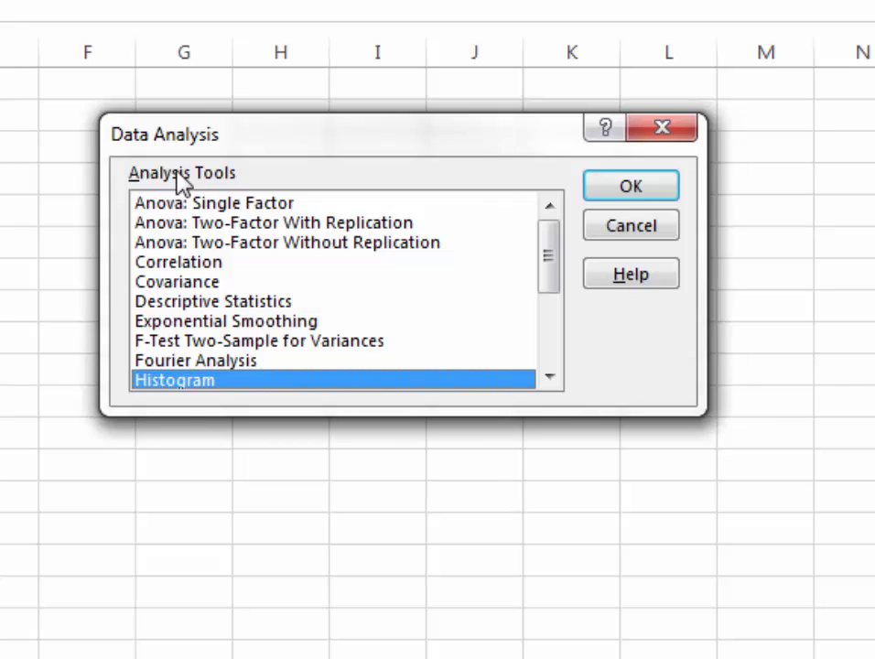
{"action": "left_click_drag", "start_coordinate": [549, 274], "coordinate": [559, 319]}
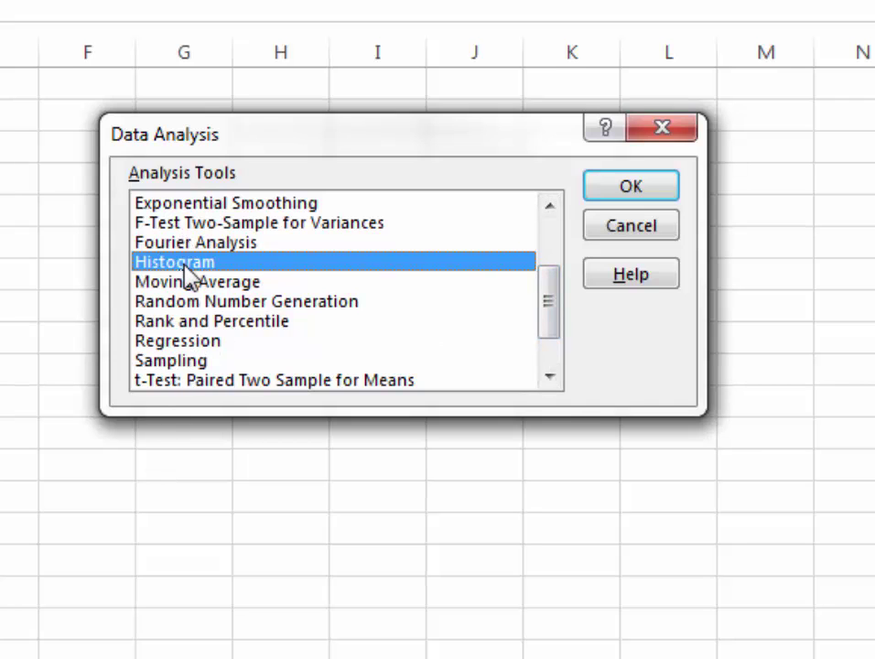
{"action": "left_click", "coordinate": [669, 196]}
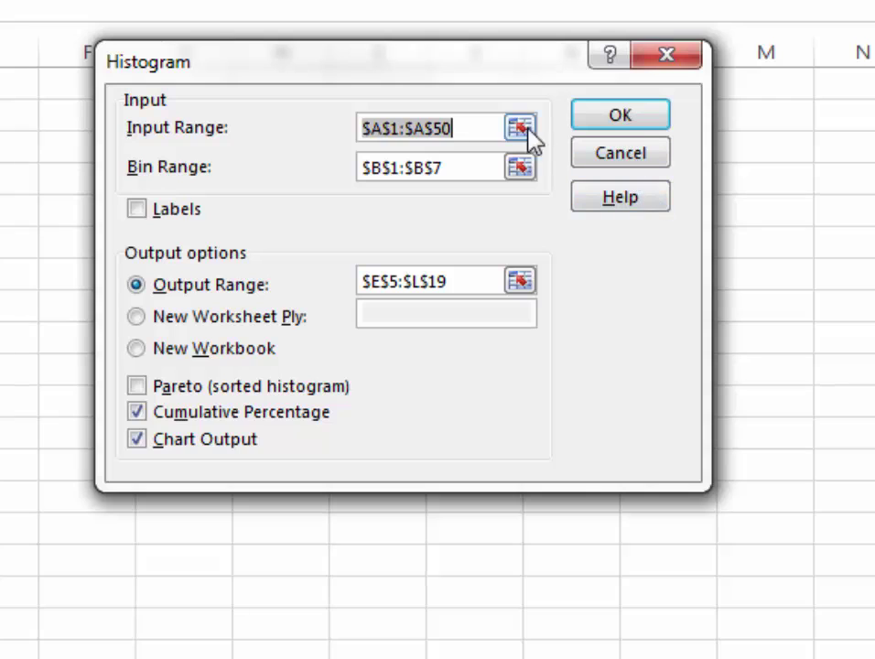
Clear the existing input, bin and output ranges in the histogram settings.
{"action": "key", "text": "Delete"}
{"action": "left_click", "coordinate": [465, 168]}
{"action": "left_click_drag", "start_coordinate": [465, 168], "coordinate": [359, 169]}
{"action": "key", "text": "Delete"}
{"action": "left_click_drag", "start_coordinate": [467, 285], "coordinate": [250, 284]}
{"action": "key", "text": "Delete"}
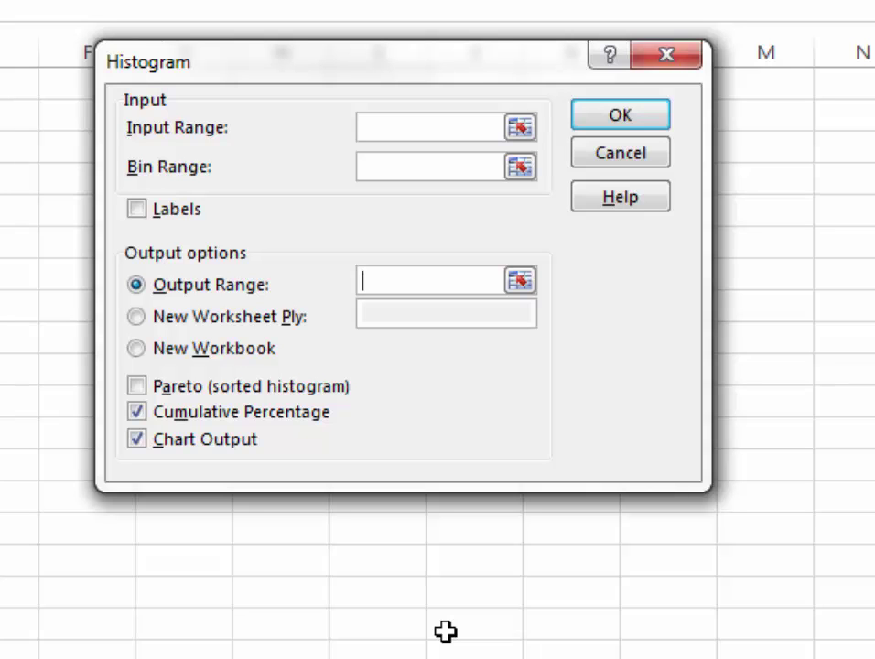
Set the histogram's input range to $A$1:$A$50 and its bin range to $B$1:$B$7.
{"action": "left_click", "coordinate": [518, 128]}
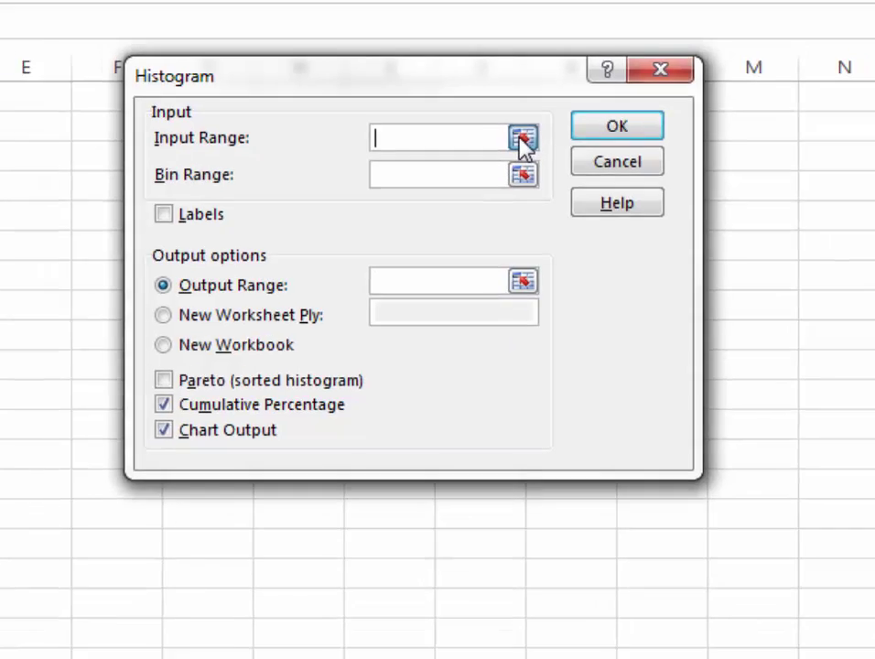
{"action": "left_click", "coordinate": [522, 139]}
{"action": "left_click_drag", "start_coordinate": [54, 179], "coordinate": [43, 587]}
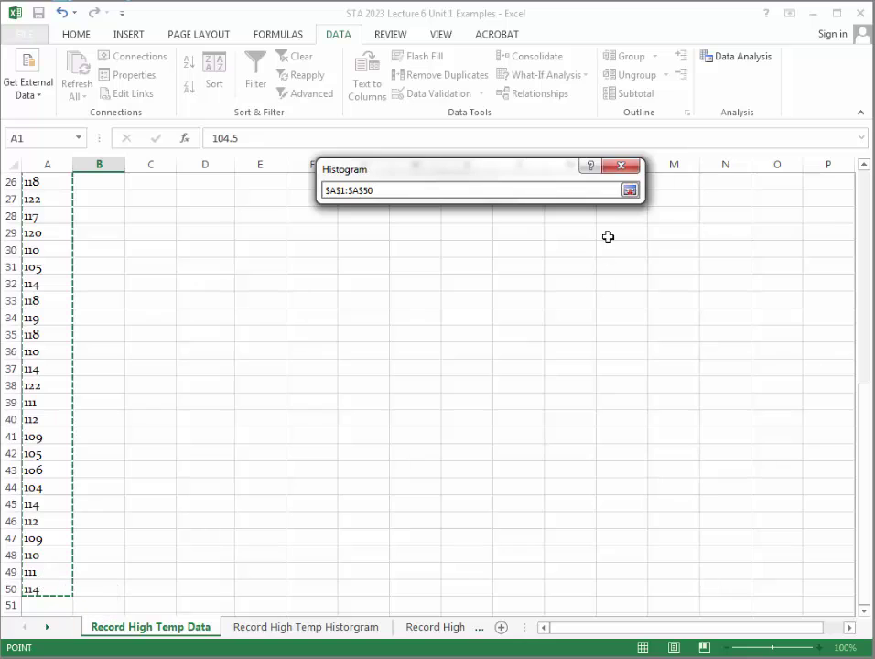
{"action": "left_click", "coordinate": [630, 190]}
{"action": "scroll", "coordinate": [336, 531], "scroll_direction": "up", "scroll_amount": 8}
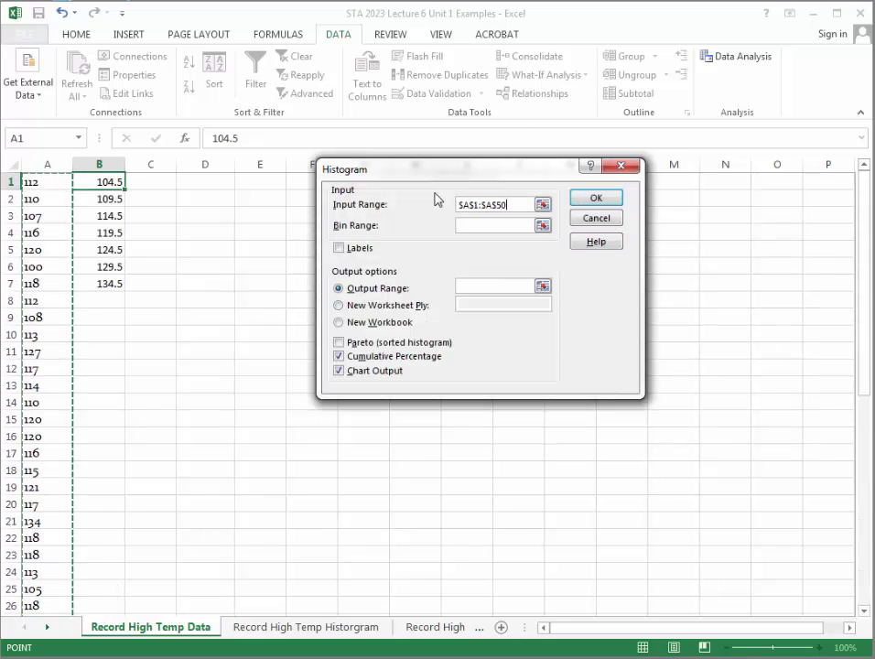
{"action": "left_click", "coordinate": [543, 225]}
{"action": "left_click_drag", "start_coordinate": [112, 180], "coordinate": [109, 283]}
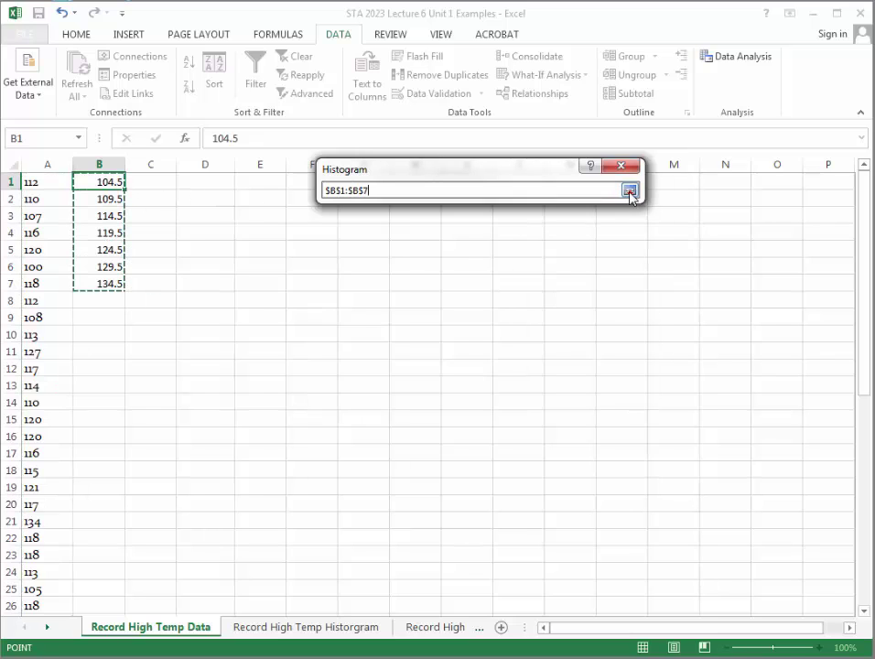
{"action": "left_click", "coordinate": [630, 189]}
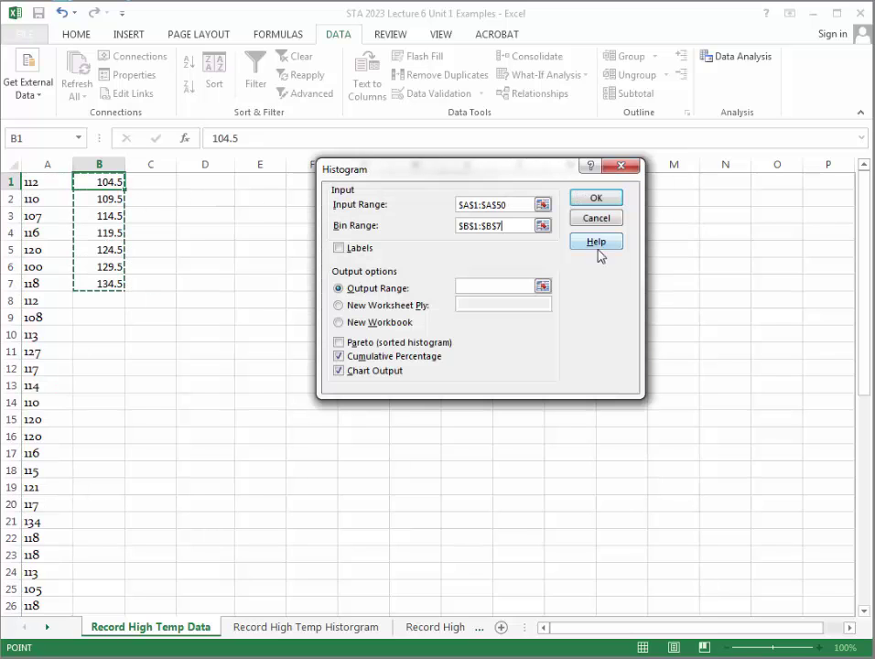
Generate the histogram with chart output in $E$3:$M$19, leaving out the cumulative percentage.
{"action": "left_click", "coordinate": [339, 356]}
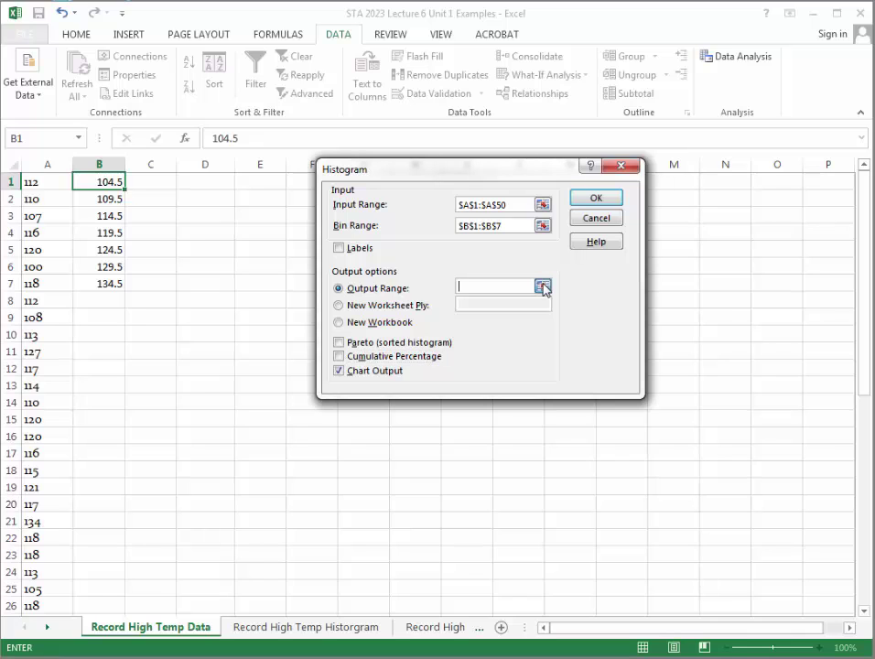
{"action": "left_click", "coordinate": [543, 288]}
{"action": "left_click_drag", "start_coordinate": [241, 209], "coordinate": [658, 482]}
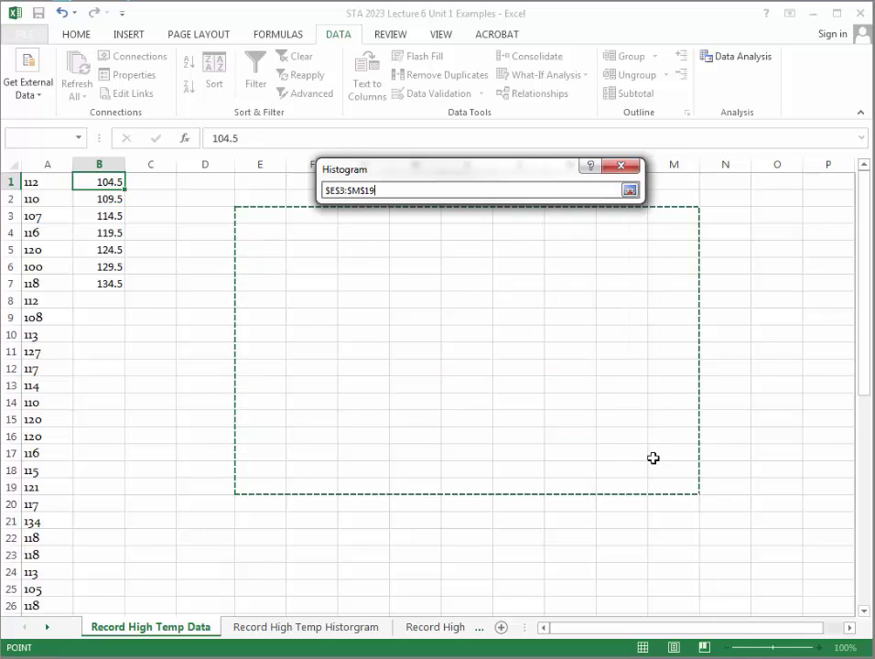
{"action": "left_click", "coordinate": [630, 190]}
{"action": "left_click", "coordinate": [593, 199]}
Reposition and enlarge the histogram chart beside the frequency table, and delete its legend.
{"action": "left_click_drag", "start_coordinate": [431, 229], "coordinate": [398, 215]}
{"action": "left_click_drag", "start_coordinate": [682, 377], "coordinate": [813, 492]}
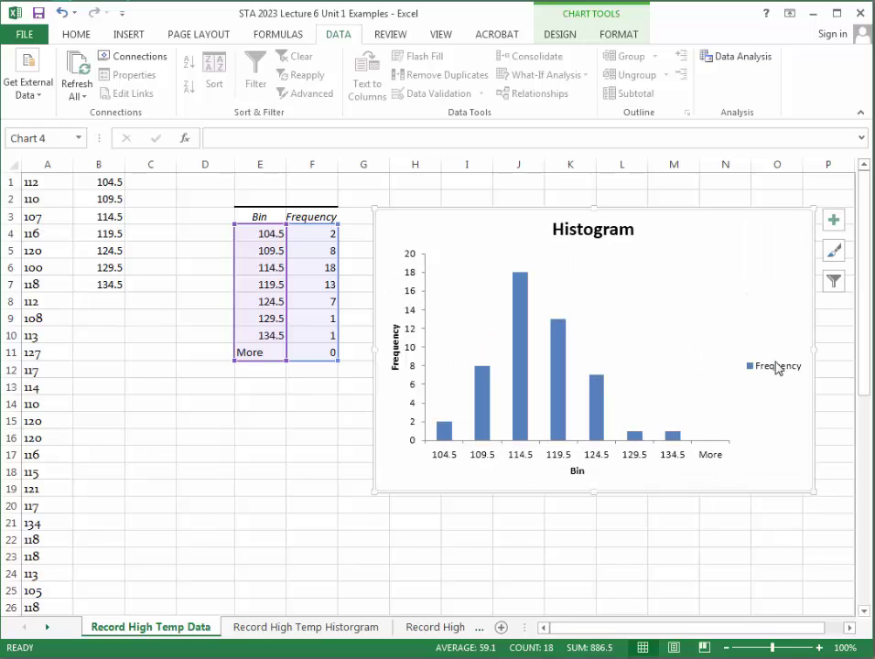
{"action": "left_click", "coordinate": [776, 369]}
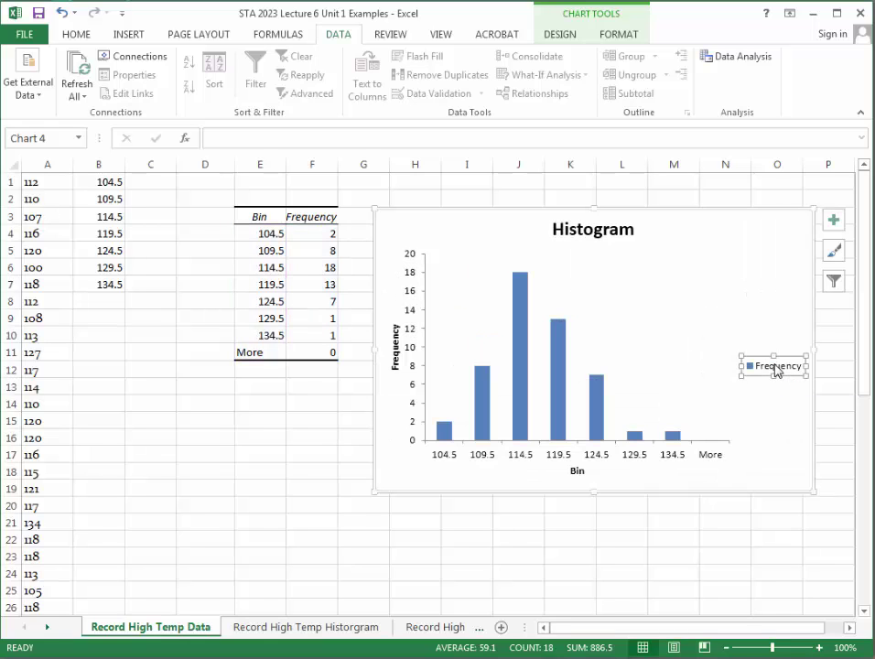
{"action": "key", "text": "Delete"}
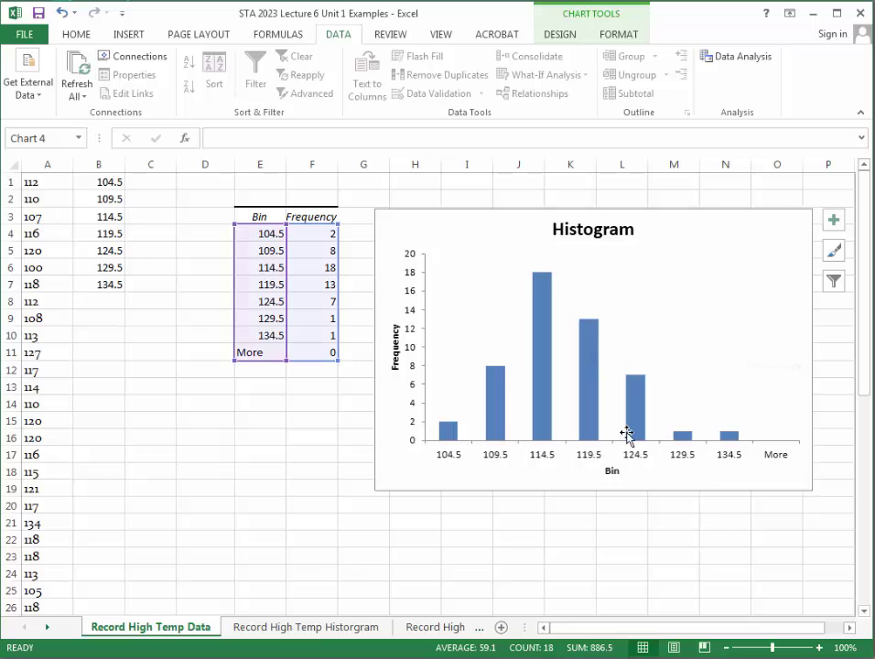
Clear the "More" bin and its frequency from cells E11:F11 of the frequency table.
{"action": "left_click", "coordinate": [264, 393]}
{"action": "left_click", "coordinate": [260, 353]}
{"action": "left_click_drag", "start_coordinate": [259, 353], "coordinate": [303, 354]}
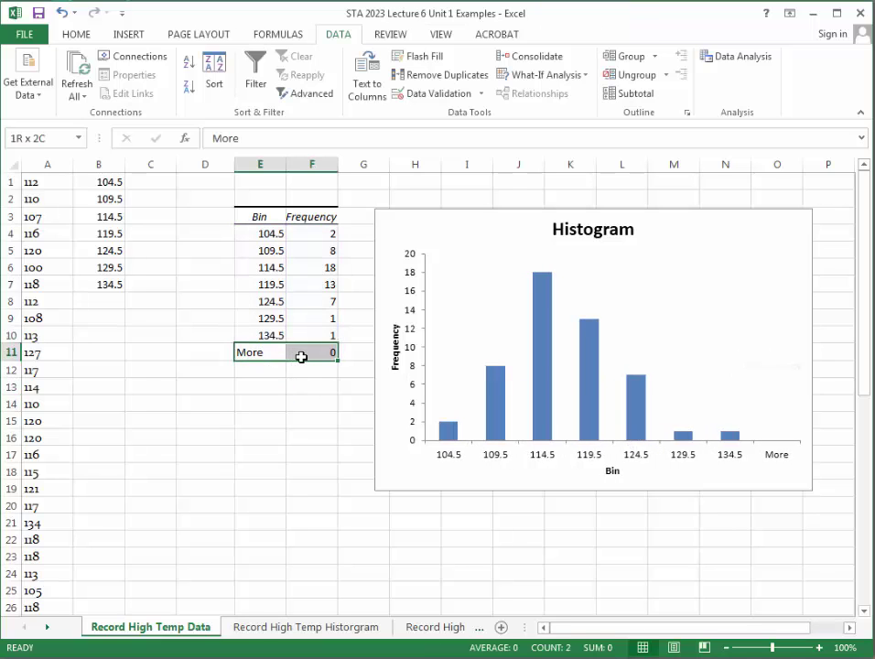
{"action": "key", "text": "Delete"}
{"action": "left_click", "coordinate": [303, 409]}
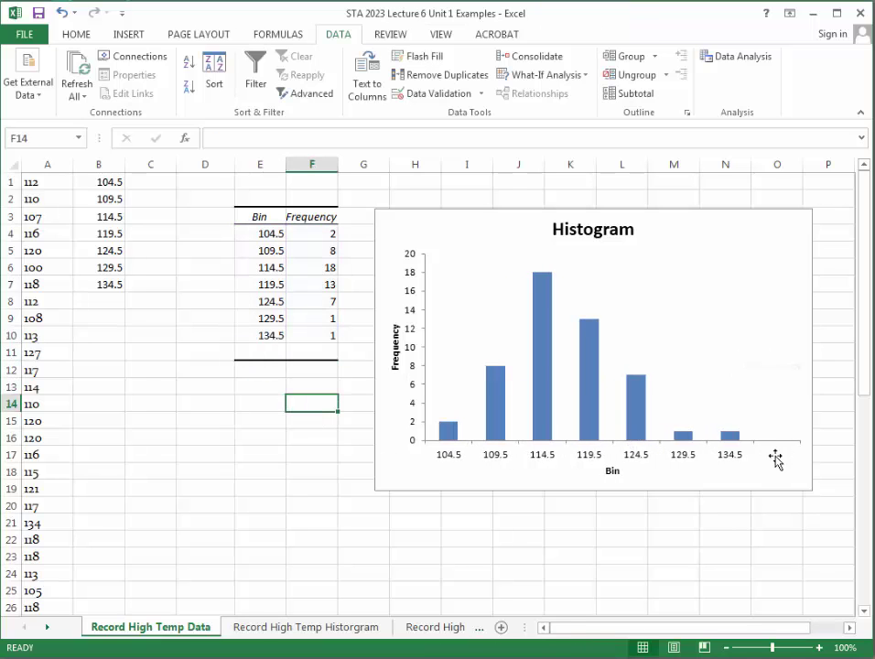
Move the chart slightly up and change its horizontal axis title to "Class Boundaries".
{"action": "left_click_drag", "start_coordinate": [725, 243], "coordinate": [722, 233]}
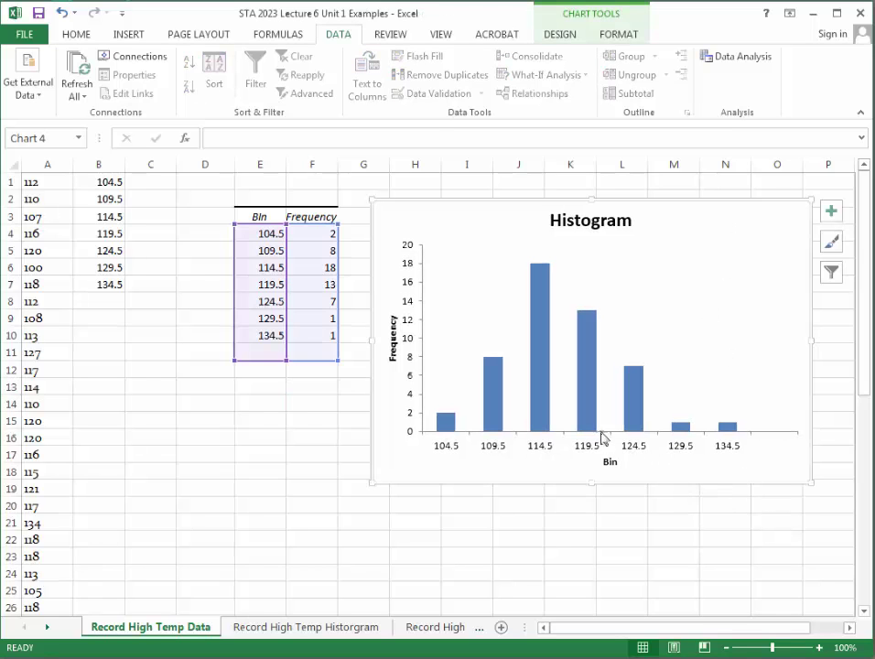
{"action": "left_click", "coordinate": [610, 464]}
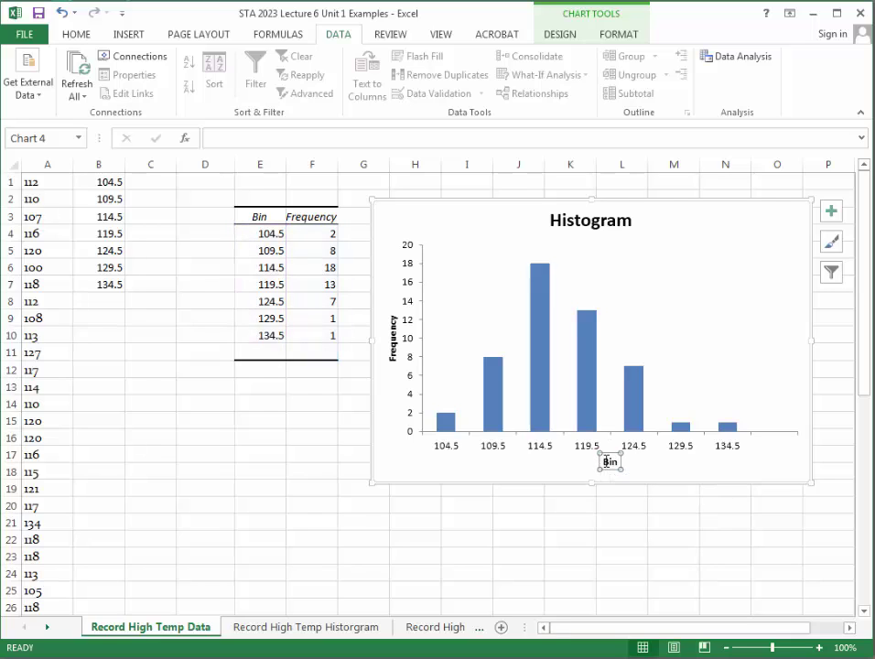
{"action": "double_click", "coordinate": [612, 463]}
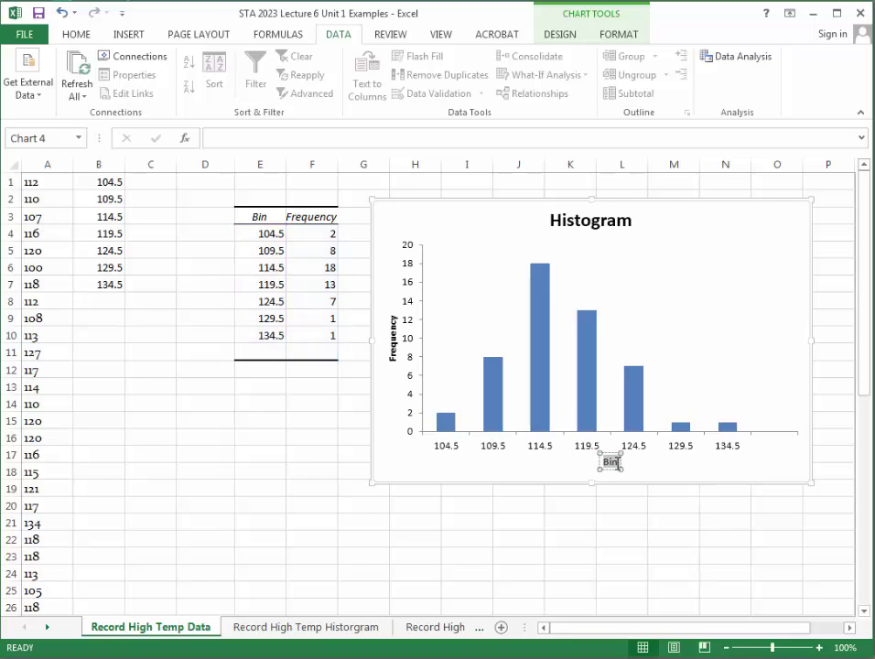
{"action": "type", "text": "Class Boundaries"}
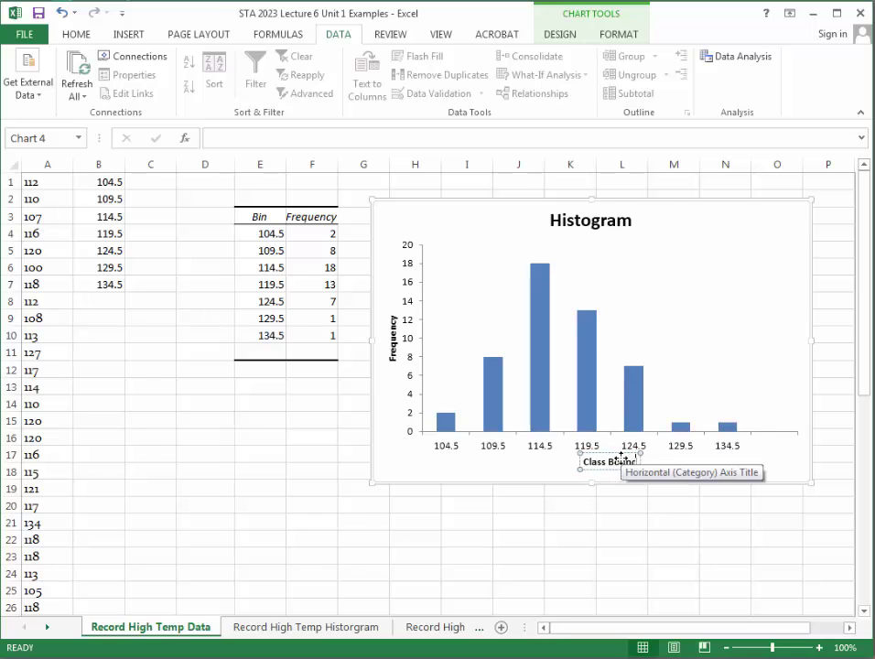
{"action": "left_click", "coordinate": [670, 572]}
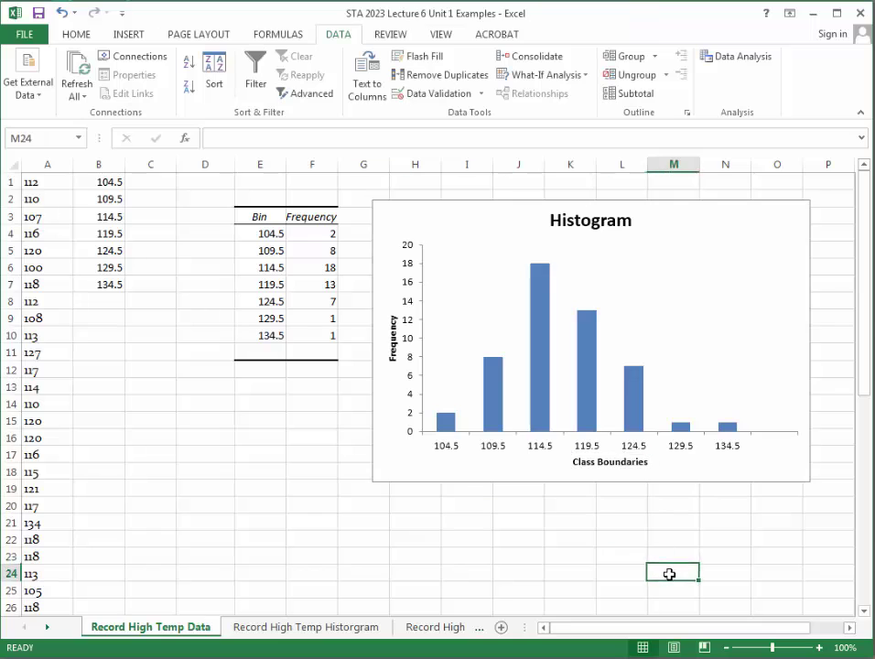
Change the chart title to "Record High Temp (F)".
{"action": "left_click", "coordinate": [553, 220]}
{"action": "left_click_drag", "start_coordinate": [553, 220], "coordinate": [631, 228]}
{"action": "type", "text": "Re"}
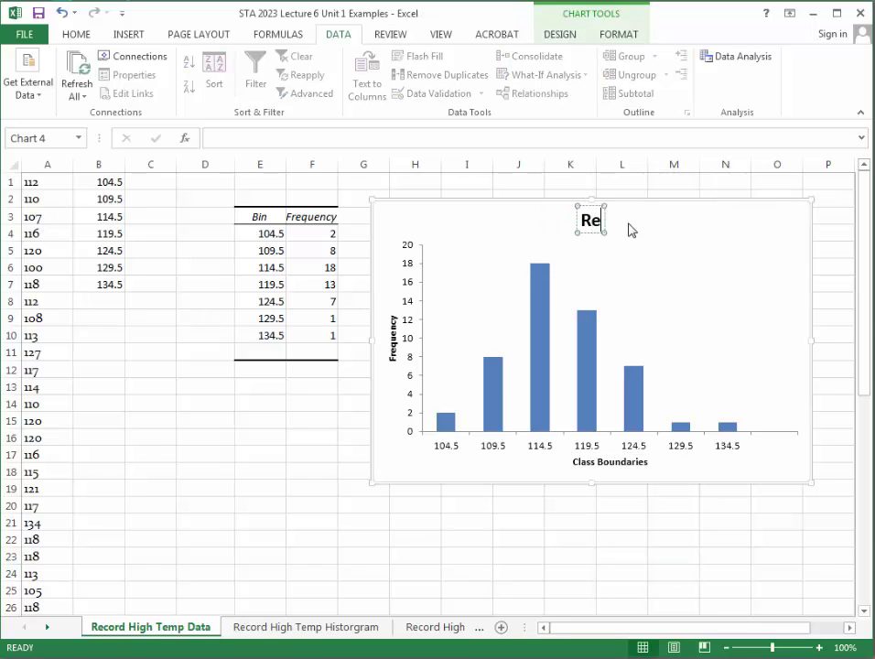
{"action": "type", "text": "cord Hig Temp(F"}
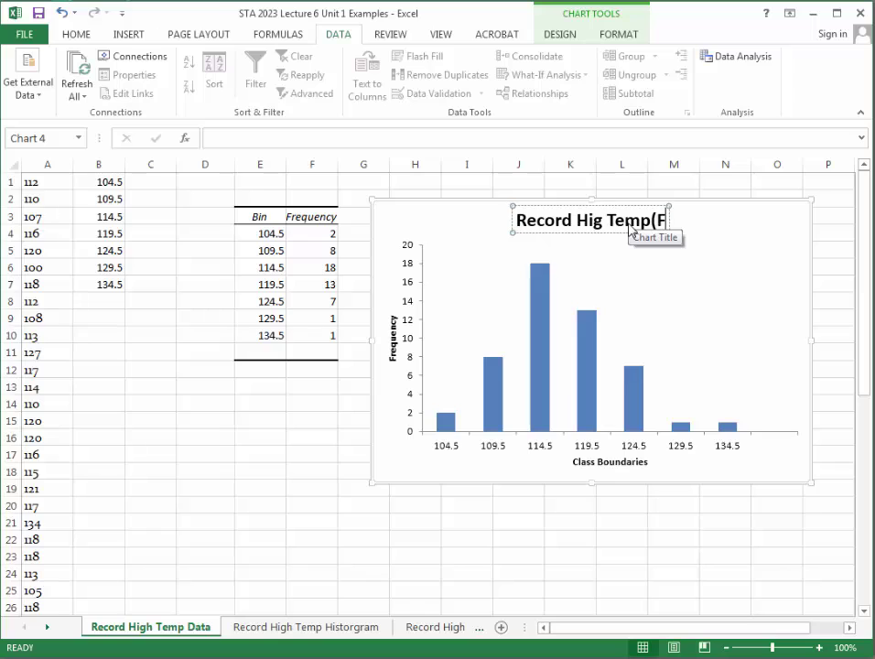
{"action": "type", "text": ")"}
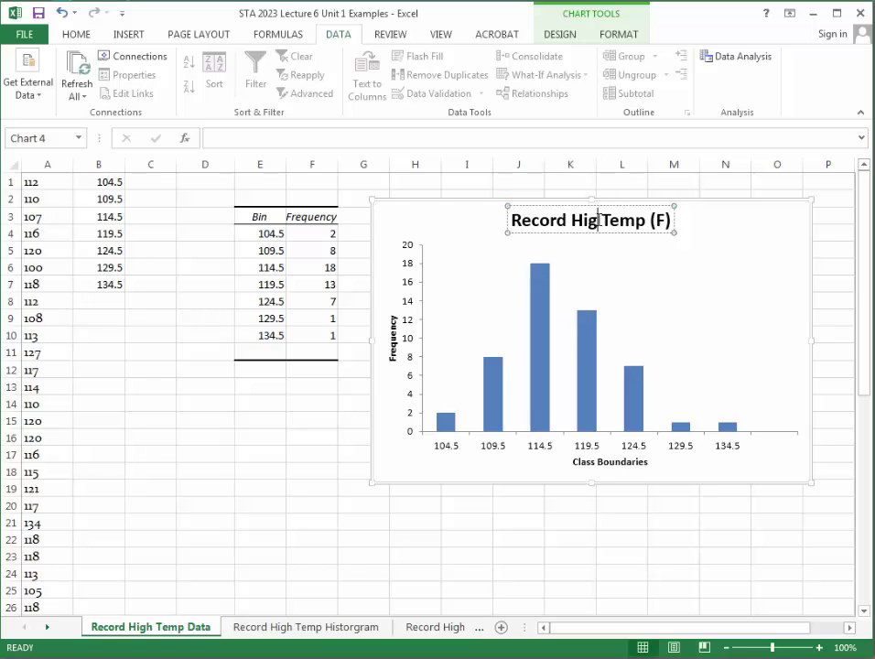
{"action": "type", "text": " h"}
{"action": "left_click", "coordinate": [667, 493]}
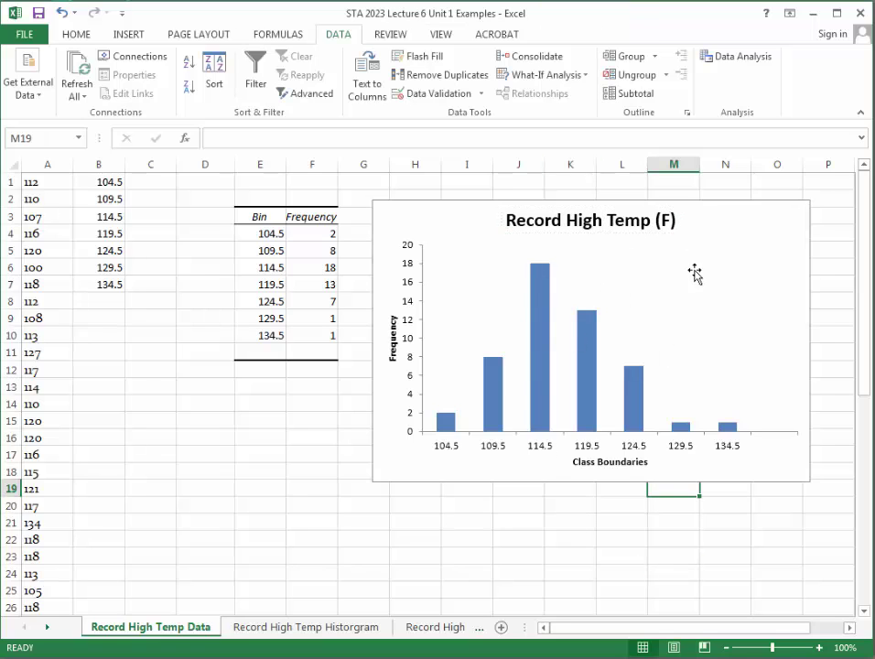
Move the histogram chart over the frequency table so that it starts at column D.
{"action": "left_click_drag", "start_coordinate": [478, 221], "coordinate": [459, 206]}
{"action": "left_click", "coordinate": [406, 531]}
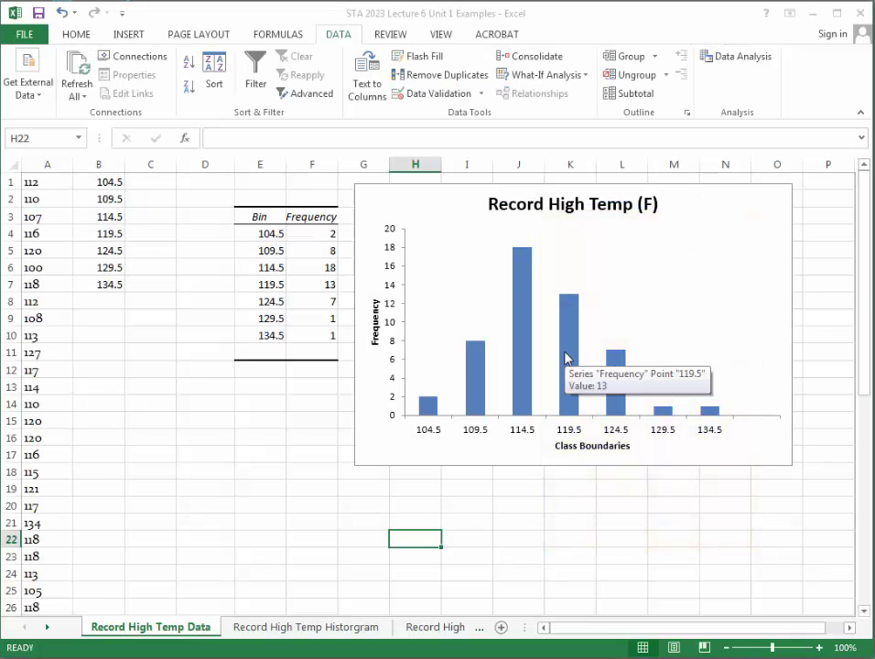
{"action": "left_click_drag", "start_coordinate": [438, 207], "coordinate": [274, 209]}
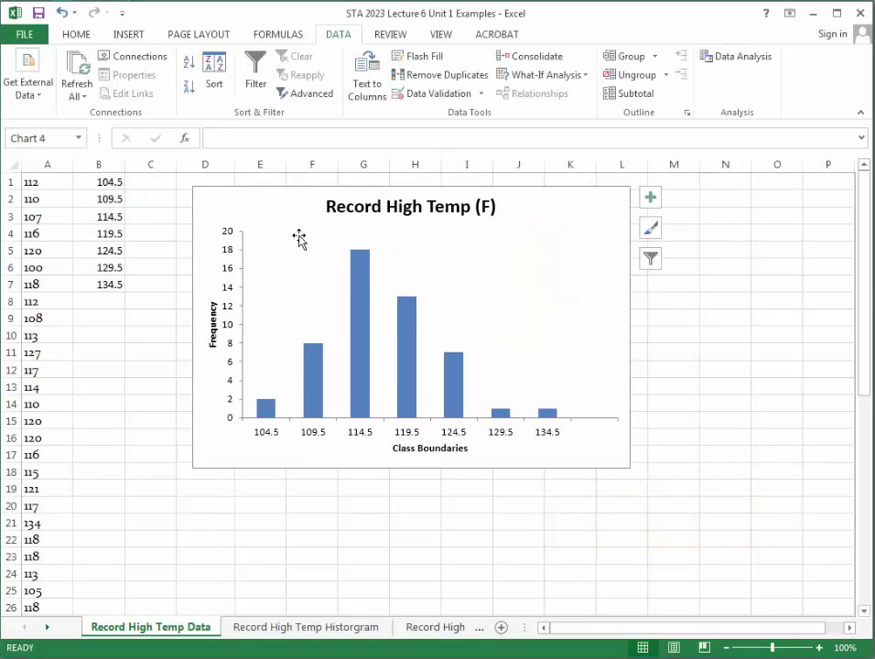
Set the gap width of the Frequency series to 0% and close the data series formatting options.
{"action": "left_click", "coordinate": [358, 306]}
{"action": "right_click", "coordinate": [358, 307]}
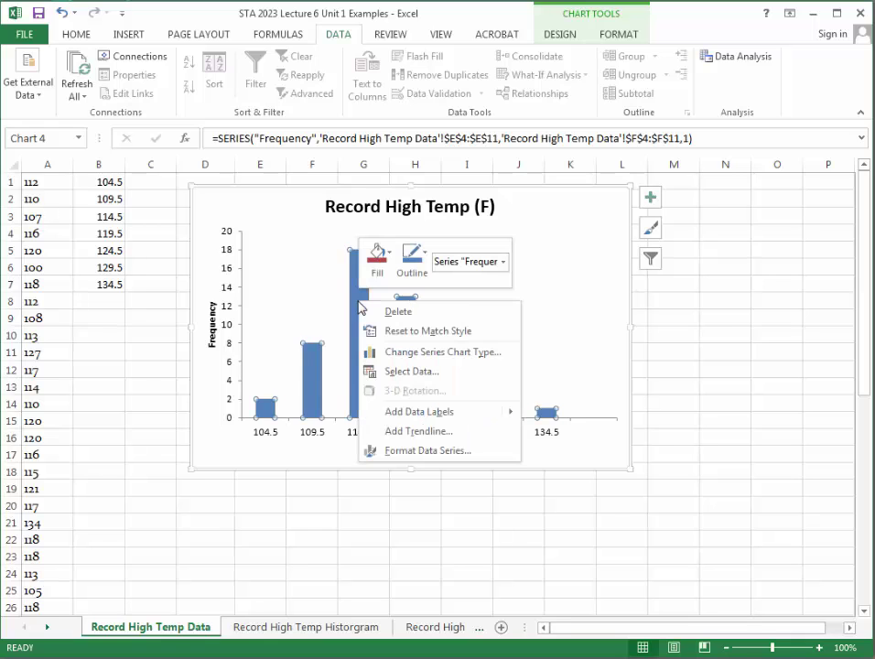
{"action": "left_click", "coordinate": [431, 451]}
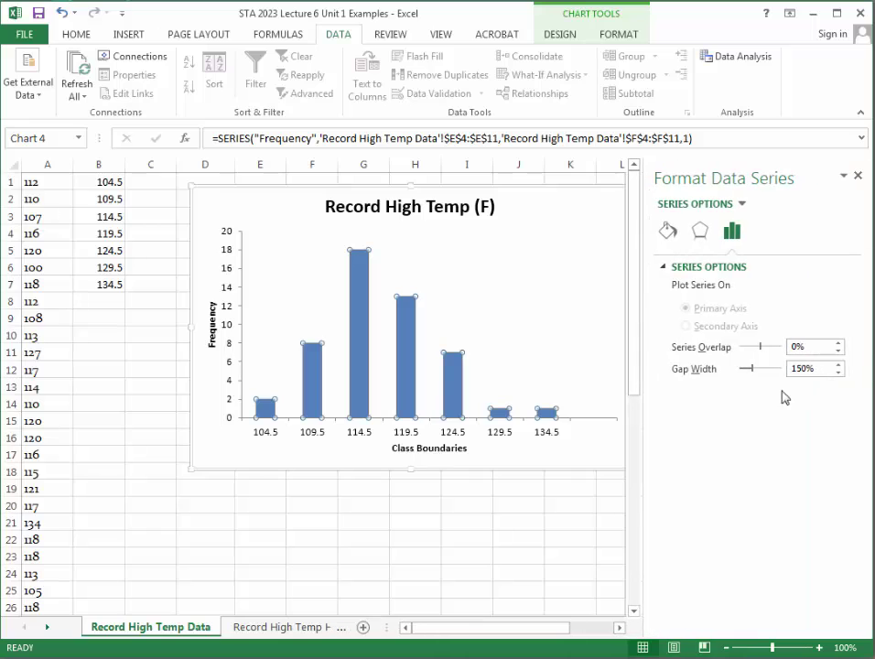
{"action": "left_click", "coordinate": [838, 375]}
{"action": "left_click", "coordinate": [838, 375]}
{"action": "left_click", "coordinate": [838, 375]}
{"action": "left_click", "coordinate": [838, 375]}
{"action": "left_click", "coordinate": [837, 375]}
{"action": "left_click", "coordinate": [838, 375]}
{"action": "left_click_drag", "start_coordinate": [750, 369], "coordinate": [739, 369]}
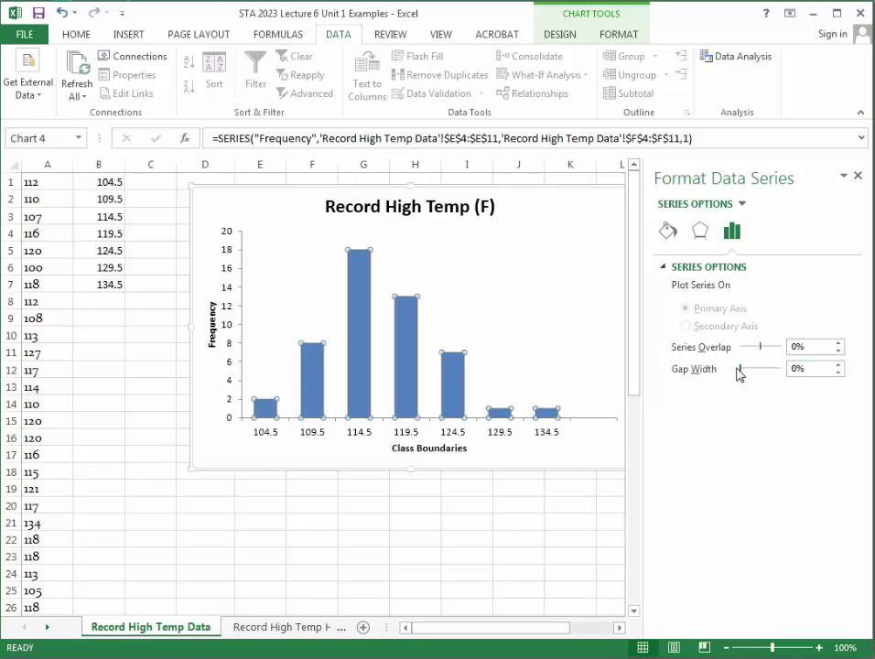
{"action": "left_click", "coordinate": [858, 175]}
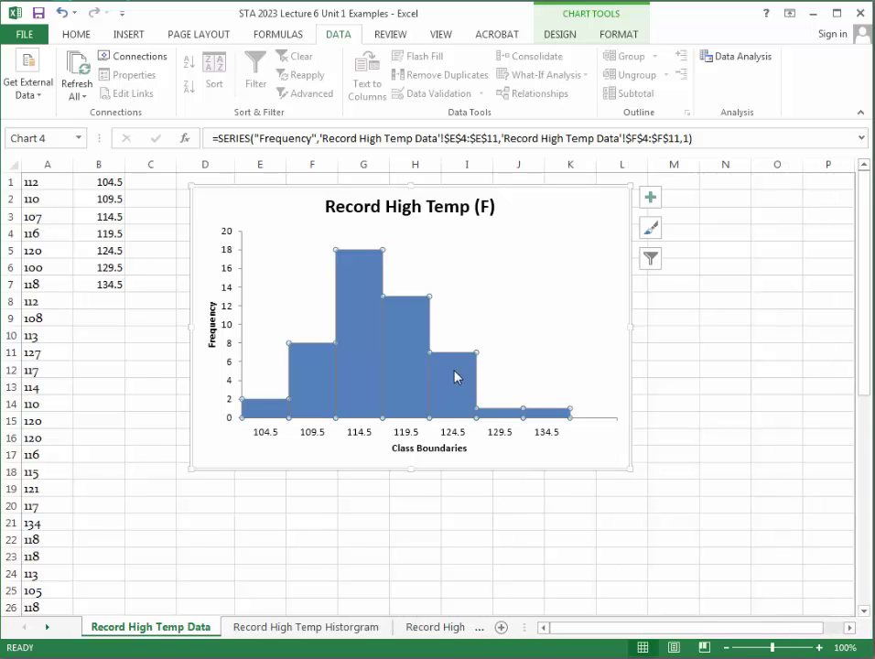
Fill only the 109.5 bar of the histogram with the red theme color.
{"action": "left_click", "coordinate": [406, 504]}
{"action": "left_click", "coordinate": [312, 379]}
{"action": "left_click", "coordinate": [312, 383]}
{"action": "left_click", "coordinate": [354, 506]}
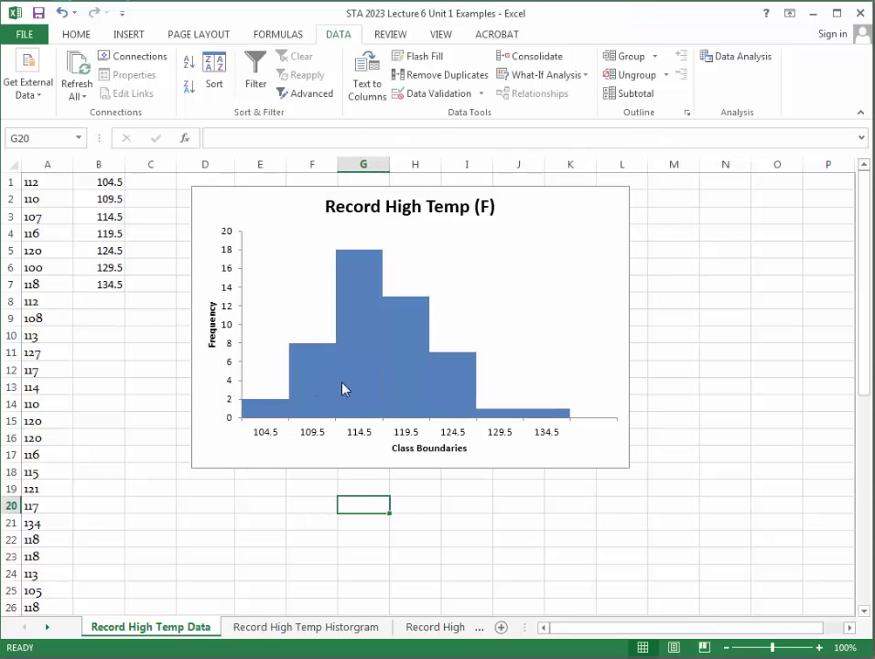
{"action": "left_click", "coordinate": [325, 380]}
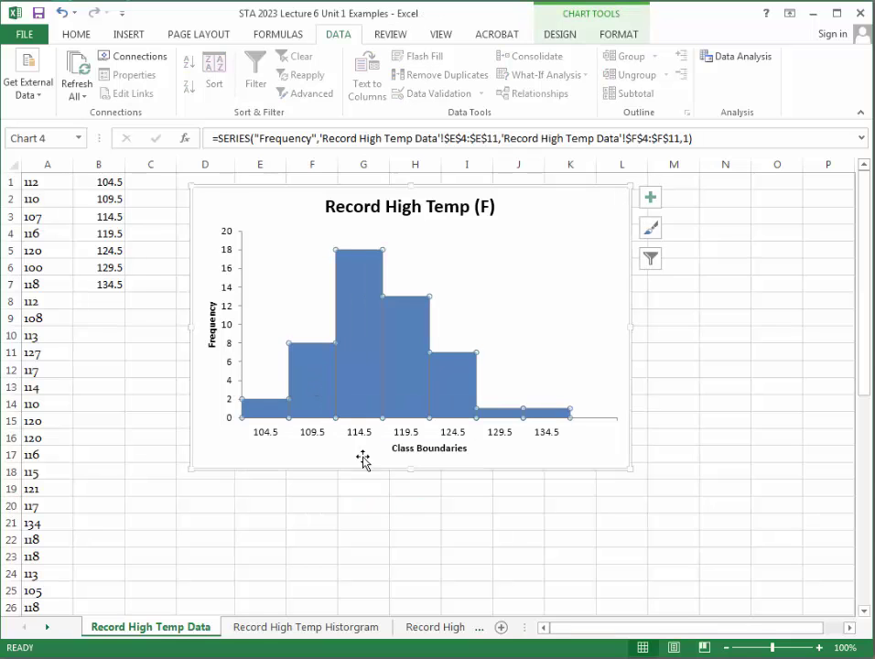
{"action": "left_click", "coordinate": [317, 395]}
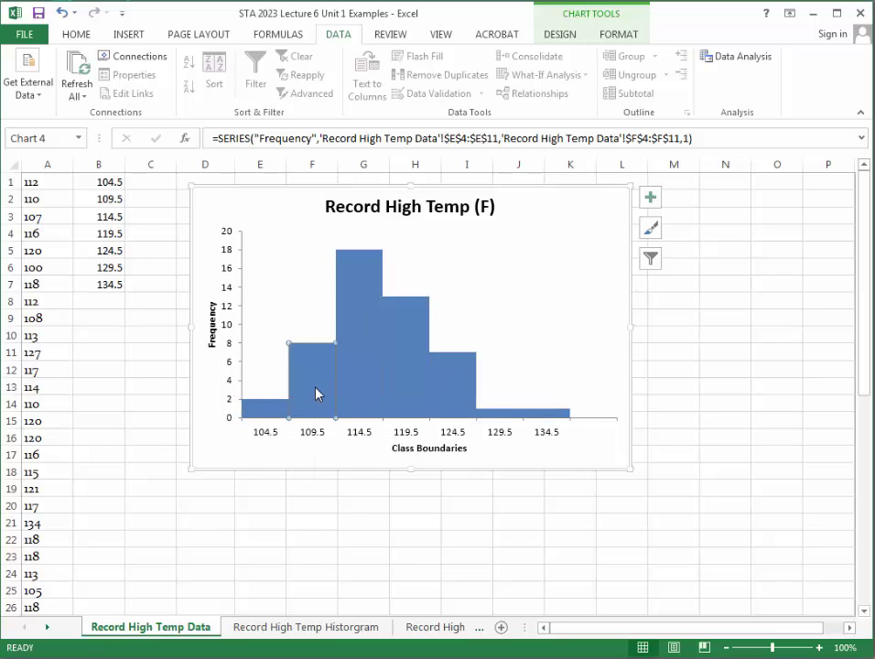
{"action": "right_click", "coordinate": [317, 395]}
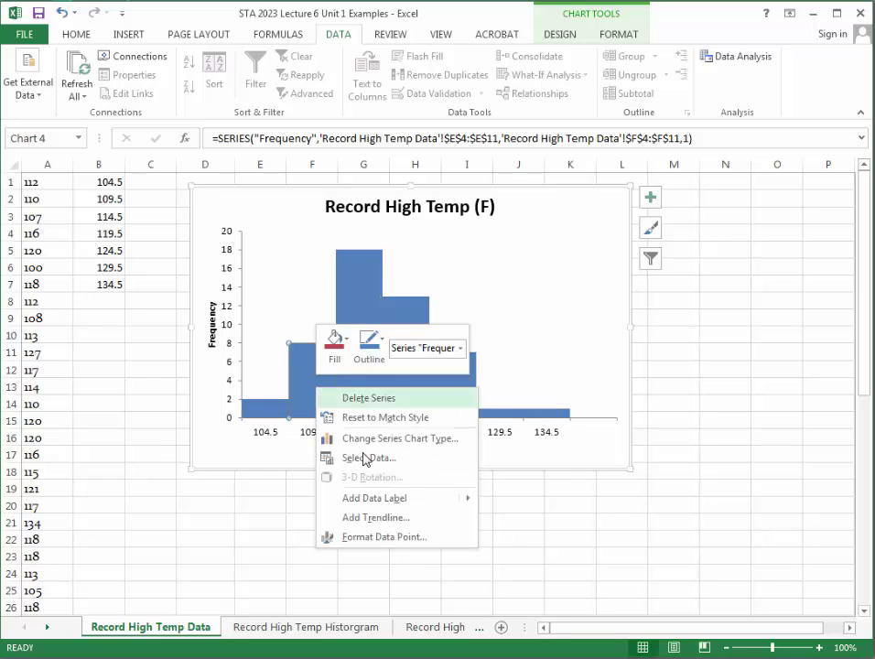
{"action": "left_click", "coordinate": [336, 345]}
{"action": "left_click", "coordinate": [399, 423]}
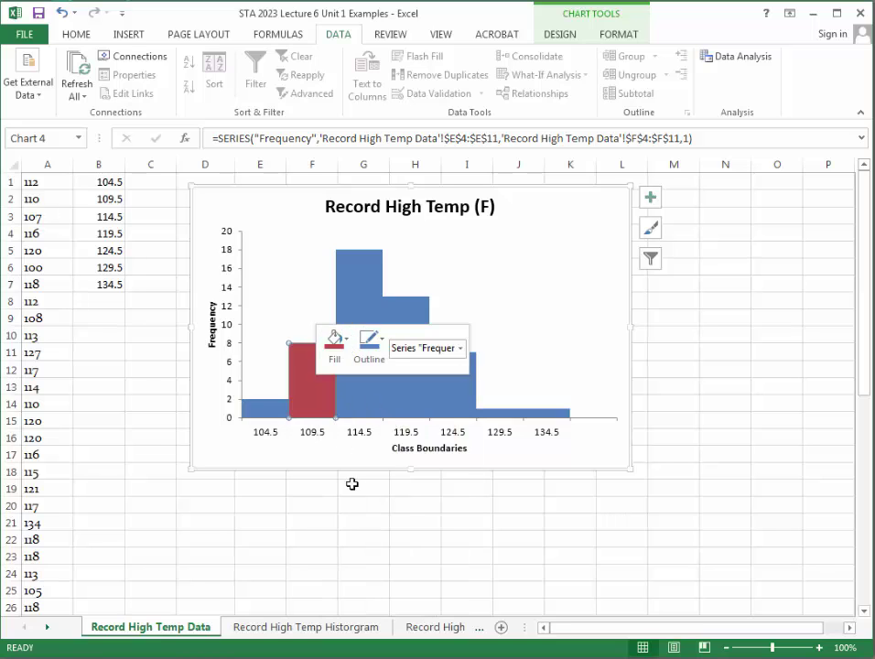
{"action": "left_click", "coordinate": [348, 478]}
Fill only the 114.5 bar with the golden orange standard color.
{"action": "left_click", "coordinate": [375, 363]}
{"action": "left_click", "coordinate": [371, 362]}
{"action": "right_click", "coordinate": [372, 362]}
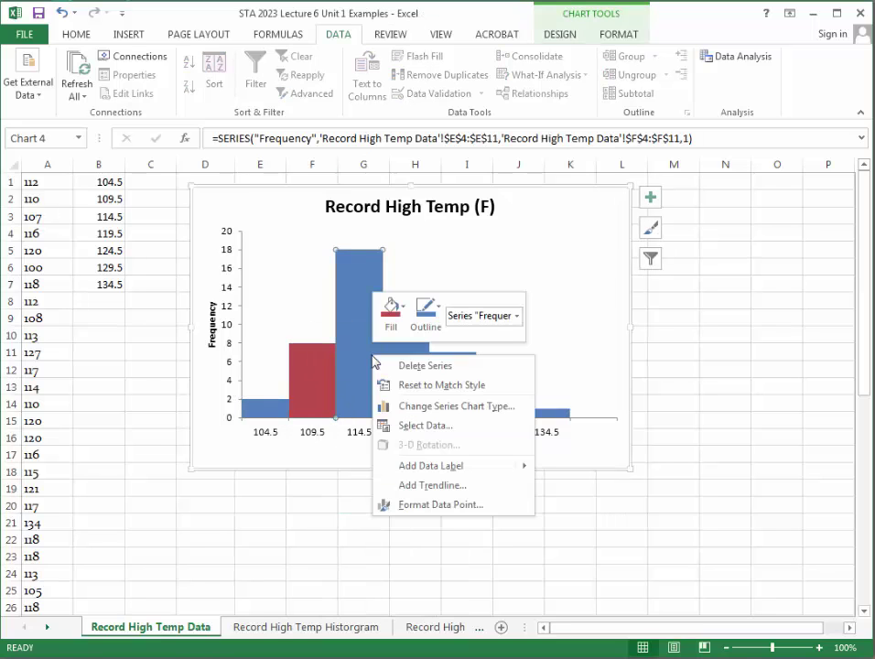
{"action": "left_click", "coordinate": [394, 310]}
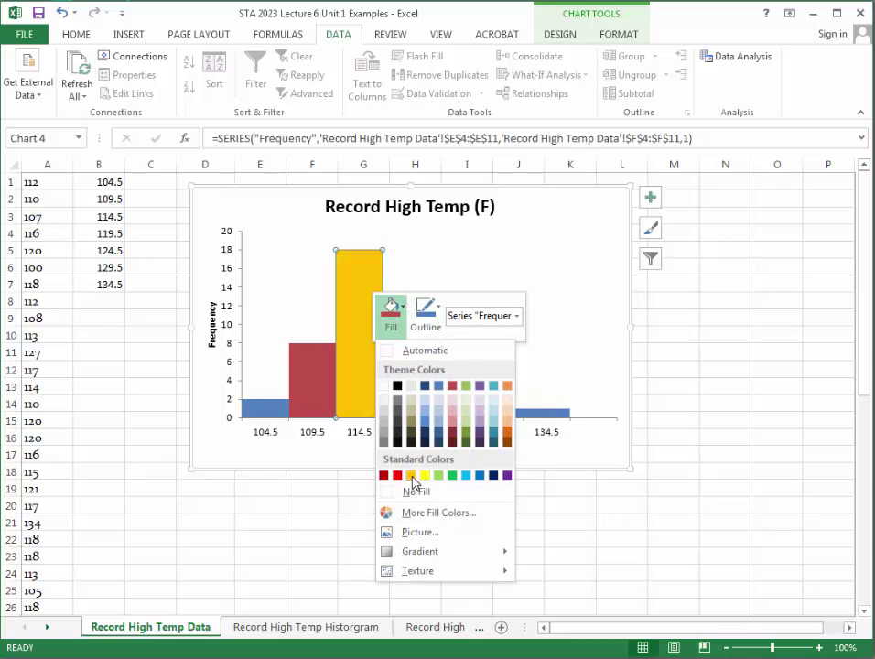
{"action": "left_click", "coordinate": [411, 476]}
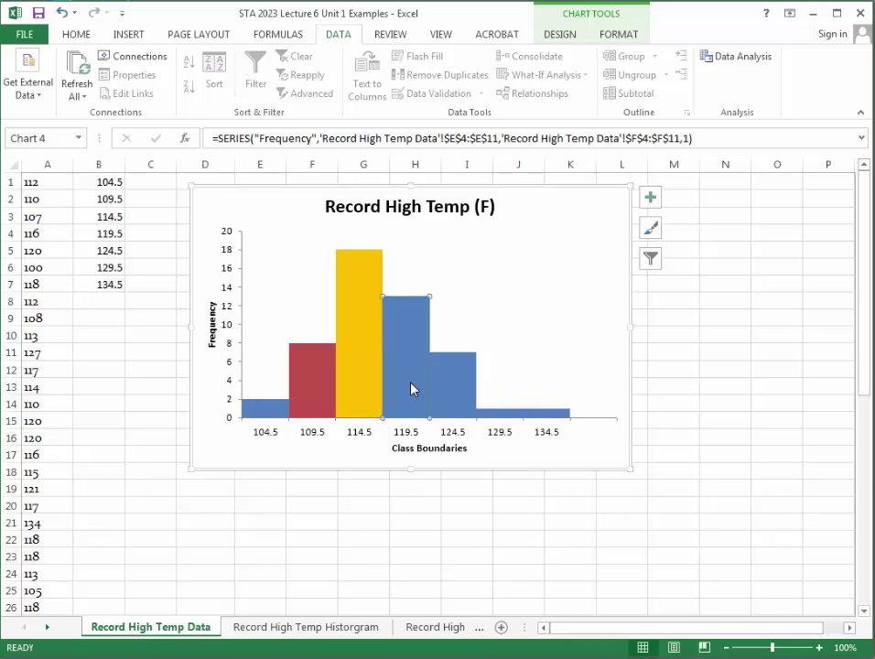
Fill only the 119.5 bar with the teal theme color.
{"action": "right_click", "coordinate": [411, 389]}
{"action": "left_click", "coordinate": [480, 532]}
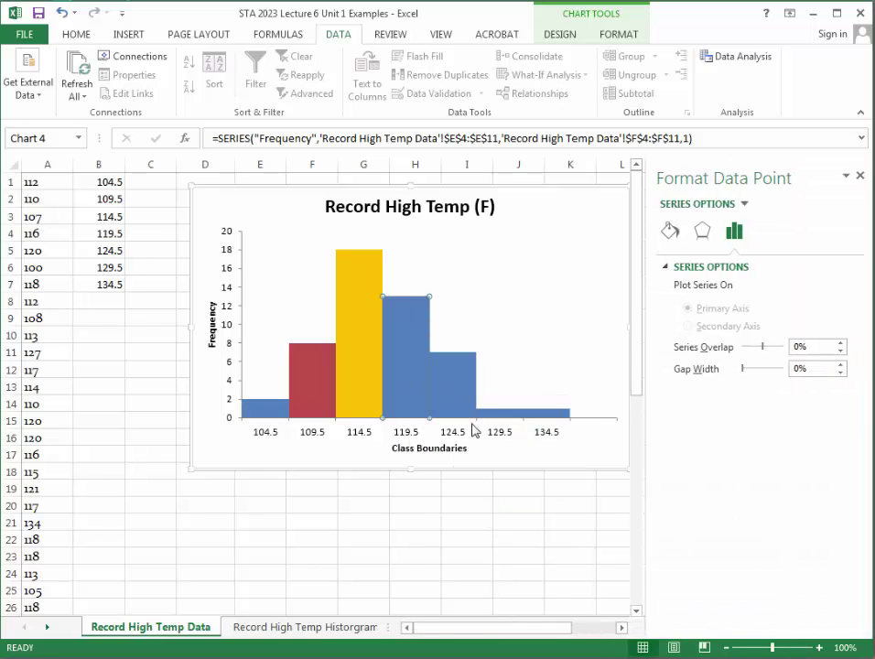
{"action": "right_click", "coordinate": [411, 391]}
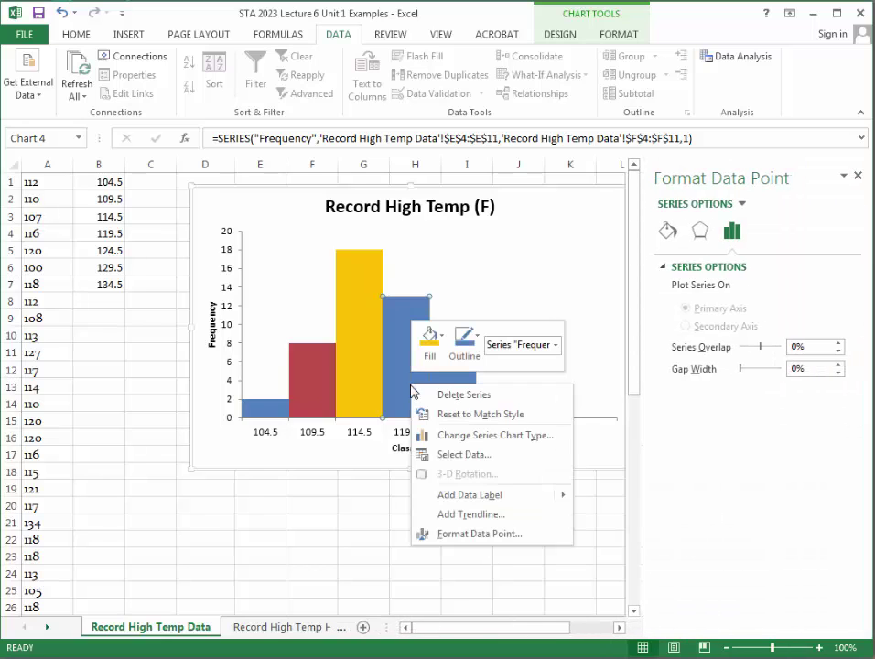
{"action": "left_click", "coordinate": [427, 338]}
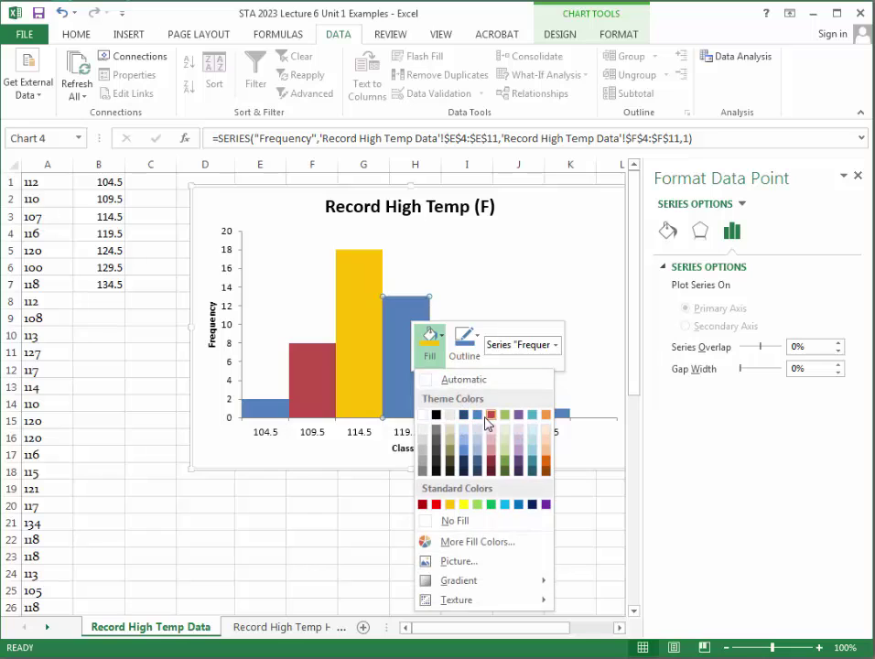
{"action": "left_click", "coordinate": [532, 415]}
{"action": "key", "text": "Escape"}
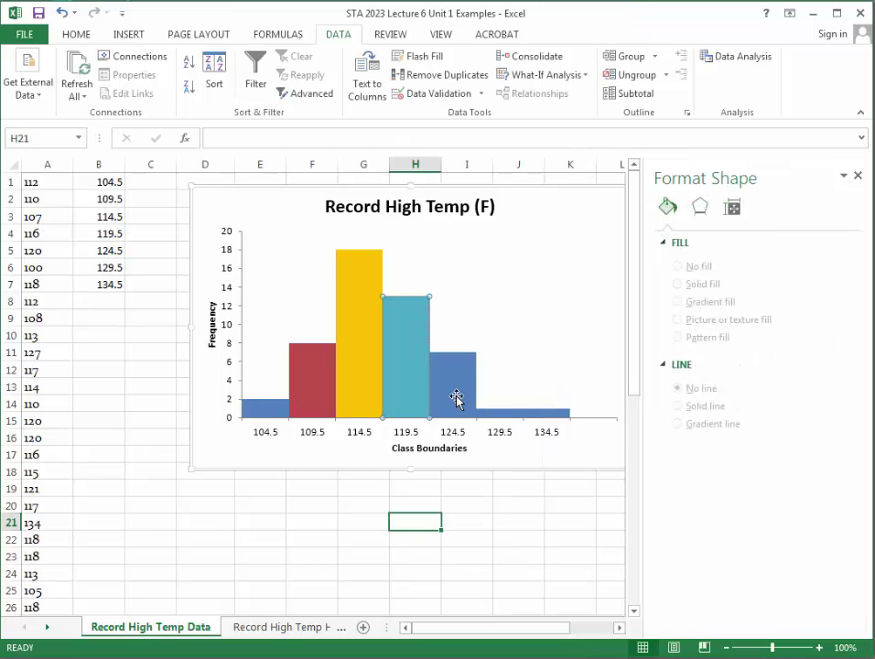
Give the 124.5 bar a black outline and a black fill.
{"action": "left_click", "coordinate": [455, 385]}
{"action": "left_click", "coordinate": [456, 385]}
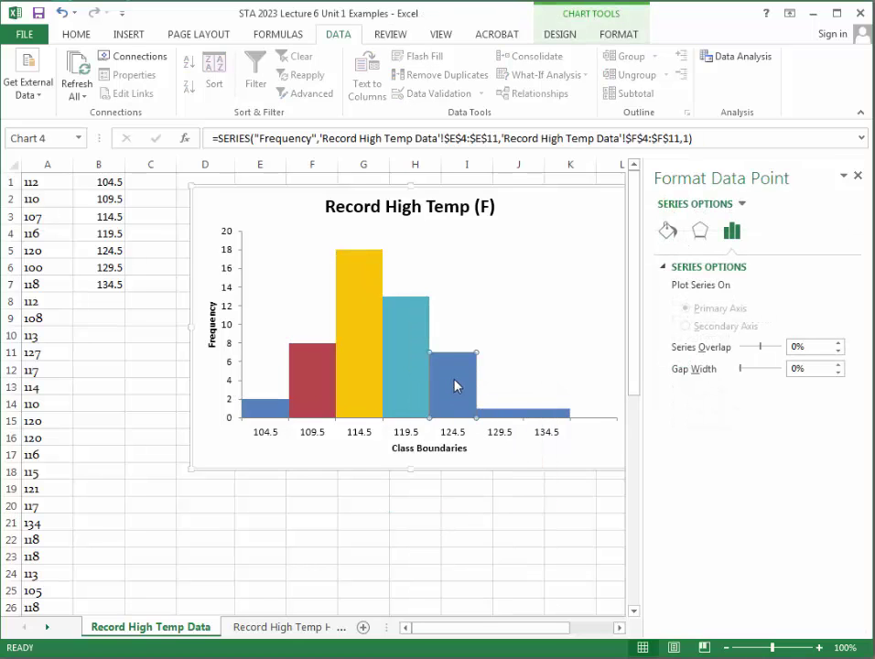
{"action": "right_click", "coordinate": [456, 385]}
{"action": "left_click", "coordinate": [500, 341]}
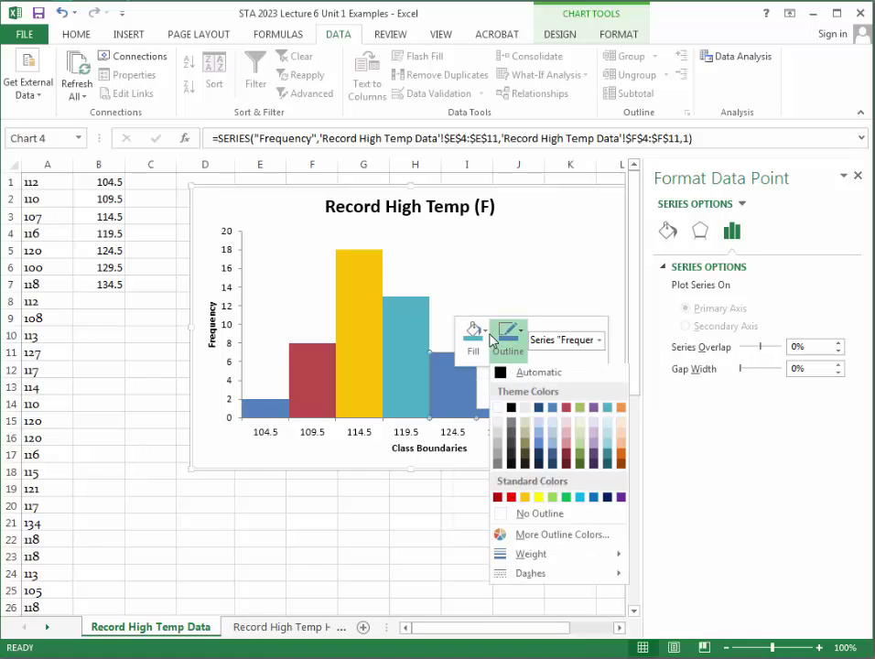
{"action": "left_click", "coordinate": [510, 407]}
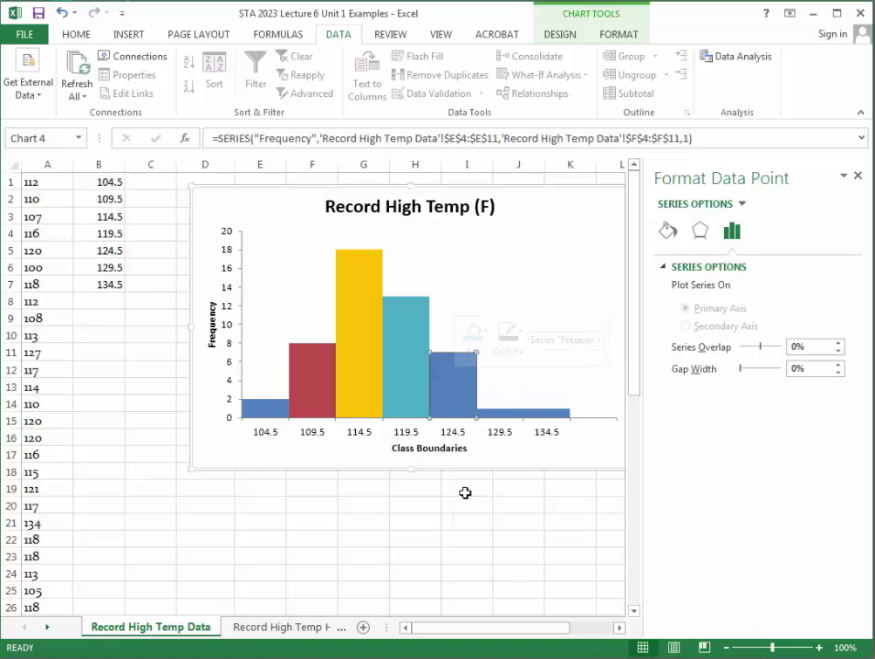
{"action": "right_click", "coordinate": [460, 384]}
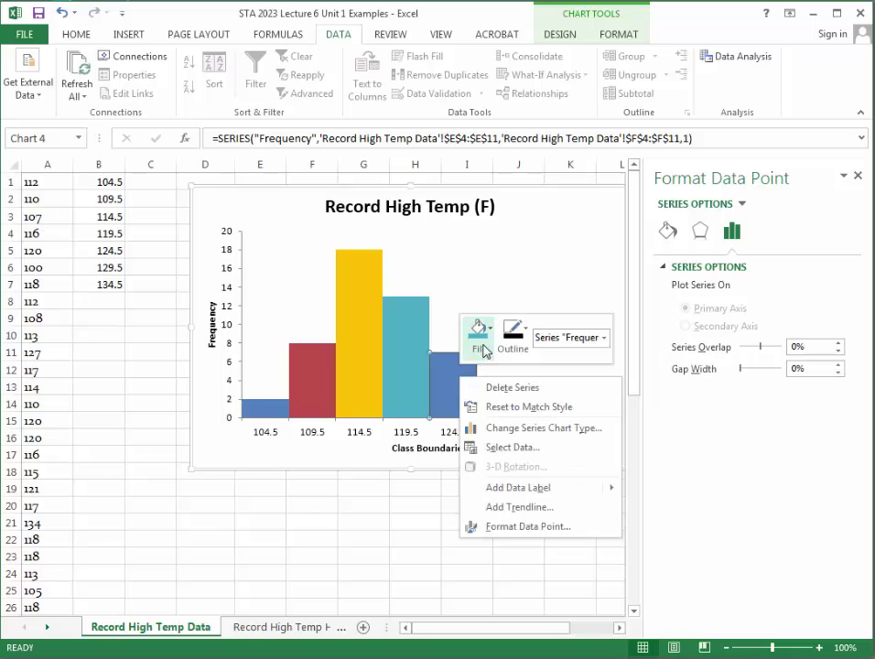
{"action": "left_click", "coordinate": [478, 332]}
{"action": "left_click", "coordinate": [486, 408]}
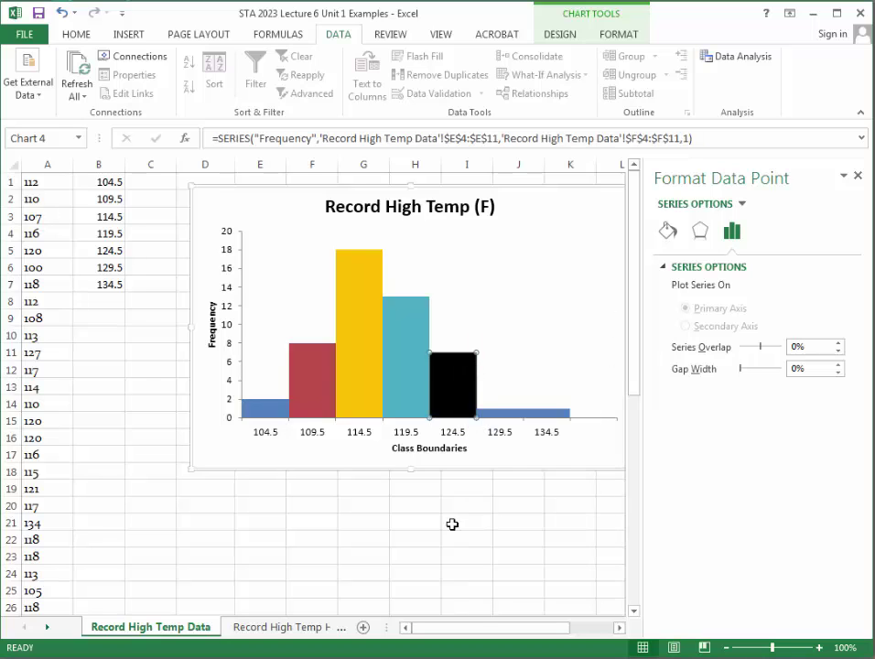
{"action": "left_click", "coordinate": [451, 524]}
Fill only the 129.5 bar with the green standard color.
{"action": "left_click", "coordinate": [497, 416]}
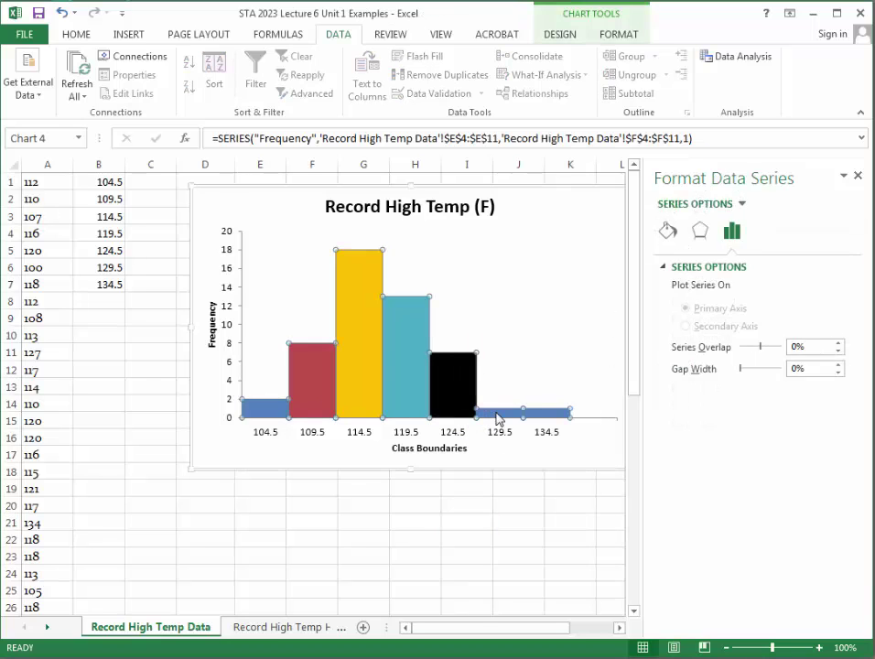
{"action": "left_click", "coordinate": [498, 415]}
{"action": "right_click", "coordinate": [497, 415]}
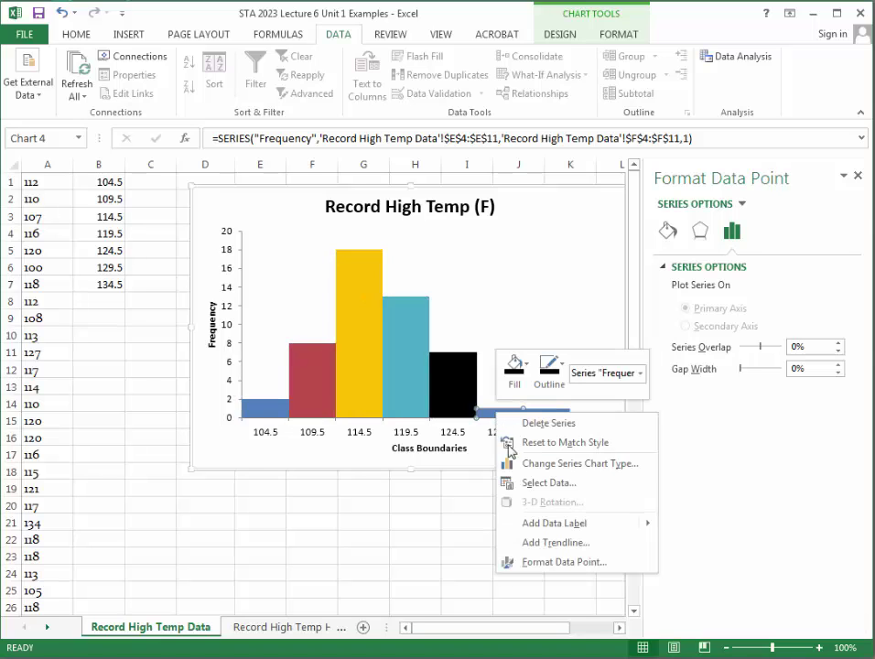
{"action": "left_click", "coordinate": [516, 366]}
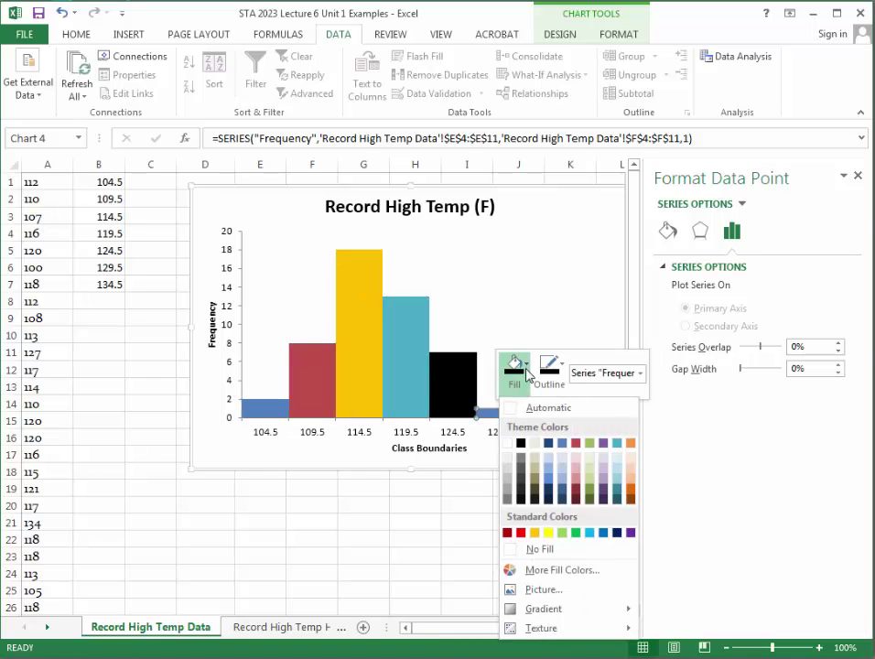
{"action": "left_click", "coordinate": [576, 532]}
{"action": "left_click", "coordinate": [453, 506]}
Fill only the 134.5 bar with a tan theme shade and close the data point formatting options.
{"action": "left_click", "coordinate": [536, 416]}
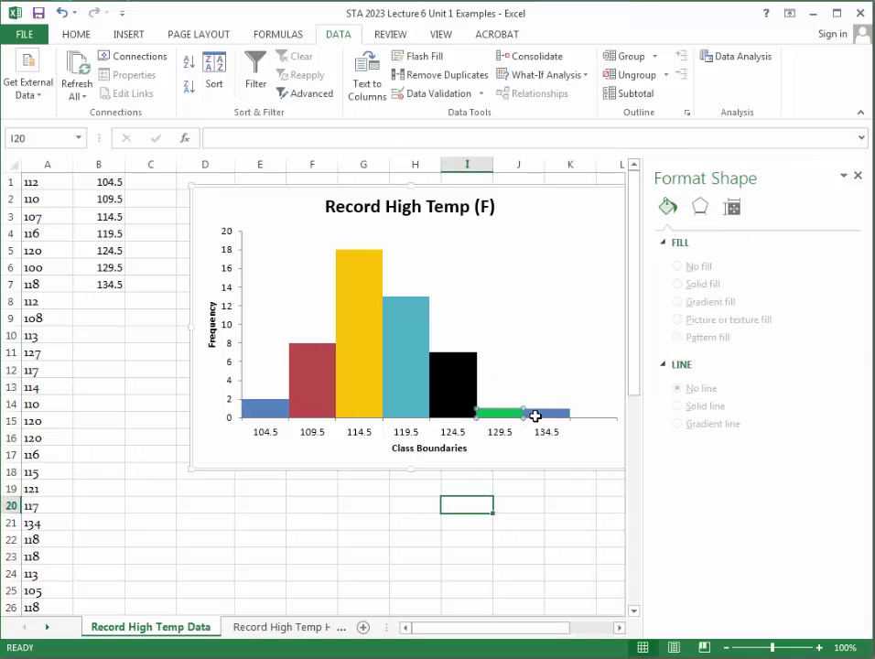
{"action": "left_click", "coordinate": [539, 418]}
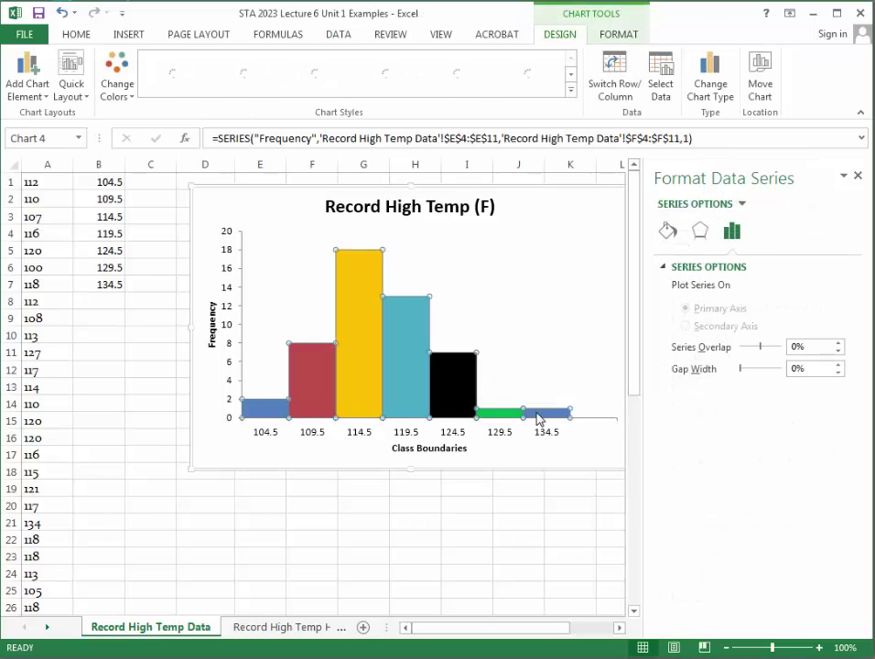
{"action": "left_click", "coordinate": [538, 418]}
{"action": "right_click", "coordinate": [538, 419]}
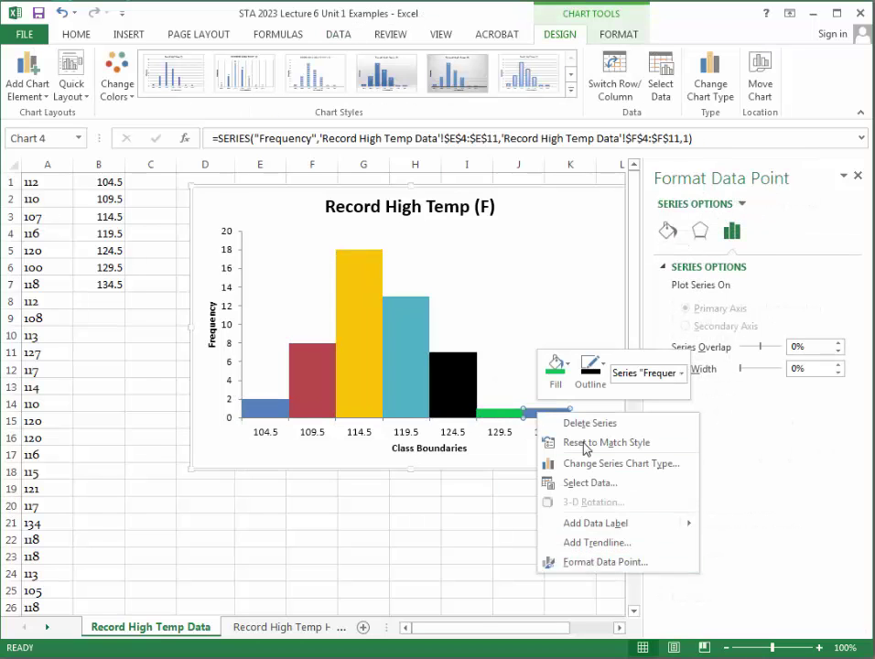
{"action": "left_click", "coordinate": [556, 364]}
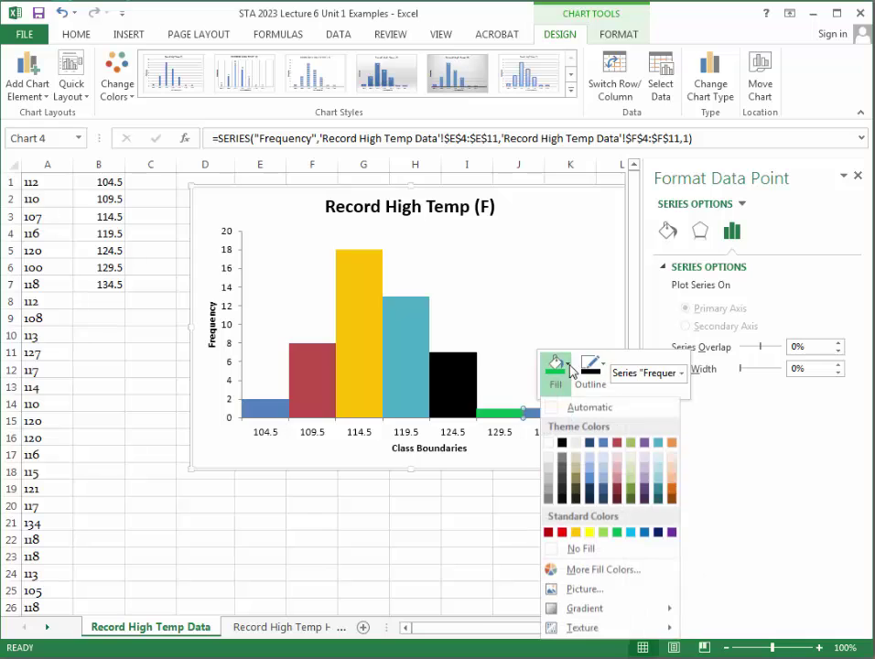
{"action": "left_click", "coordinate": [577, 477]}
{"action": "left_click", "coordinate": [512, 504]}
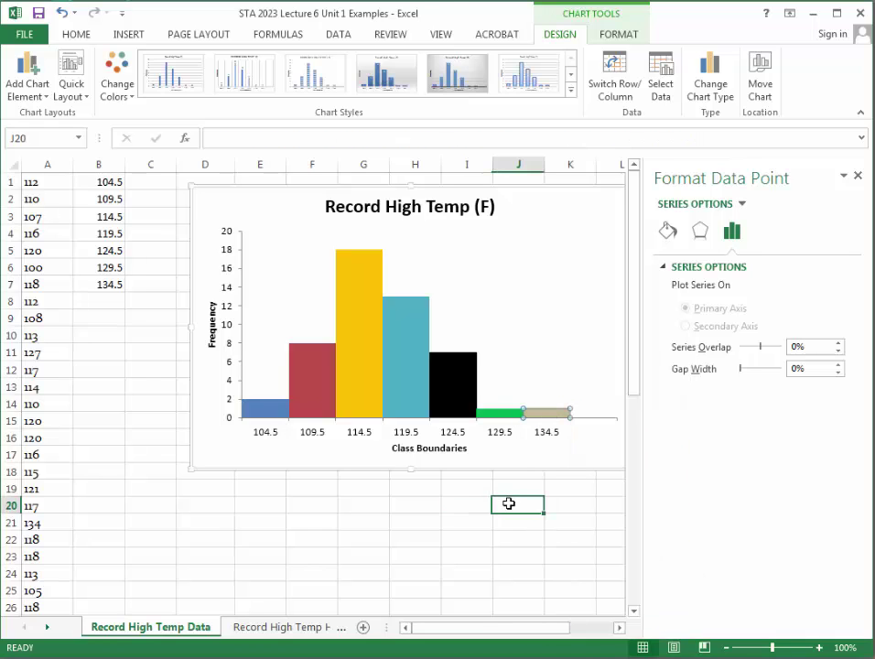
{"action": "left_click", "coordinate": [858, 175]}
{"action": "left_click", "coordinate": [507, 479]}
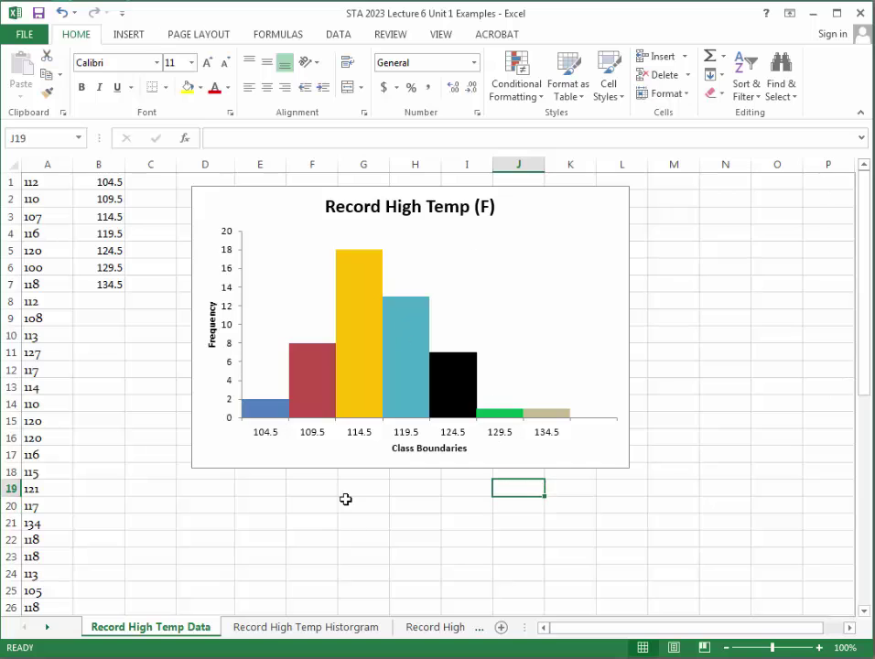
View the chart on the Record High Temp Historgram sheet, followed by the one on the Record High Frequency Polygon sheet.
{"action": "left_click", "coordinate": [318, 630]}
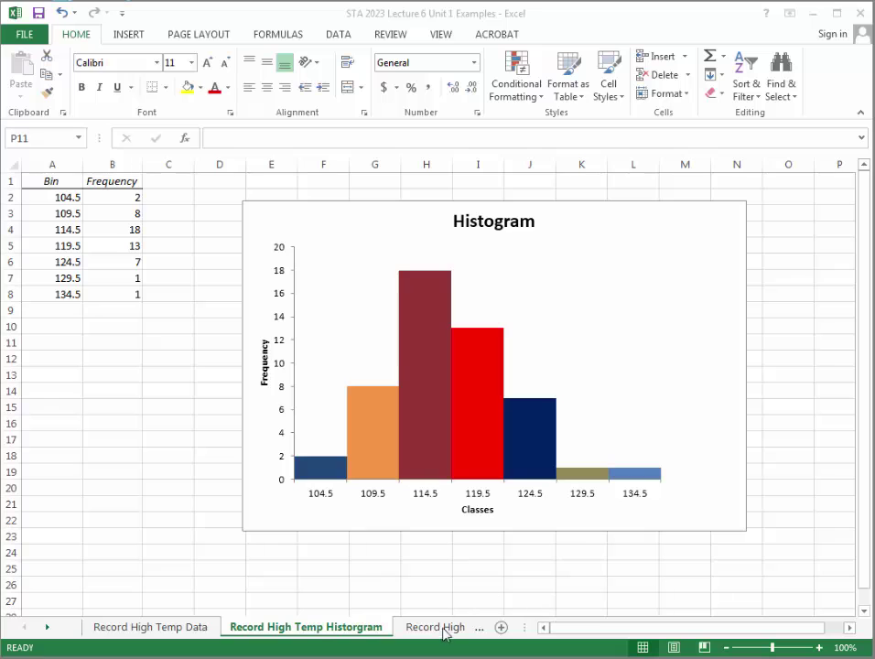
{"action": "left_click", "coordinate": [427, 629]}
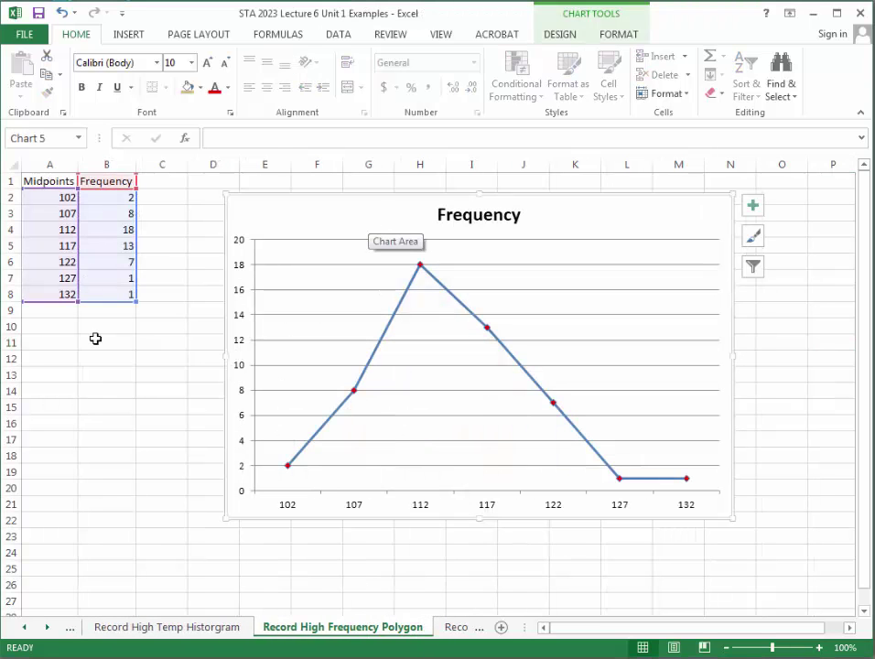
{"action": "key", "text": "Escape"}
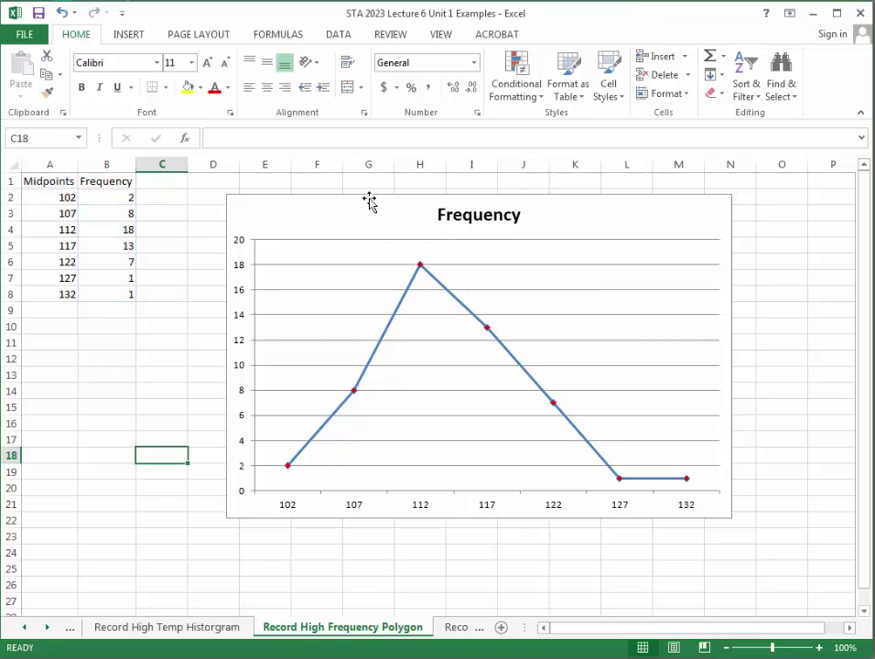
Move the existing Frequency chart down out of the way and insert a plain 2-D line chart of the frequencies in B2:B8.
{"action": "left_click_drag", "start_coordinate": [353, 216], "coordinate": [451, 584]}
{"action": "left_click", "coordinate": [211, 281]}
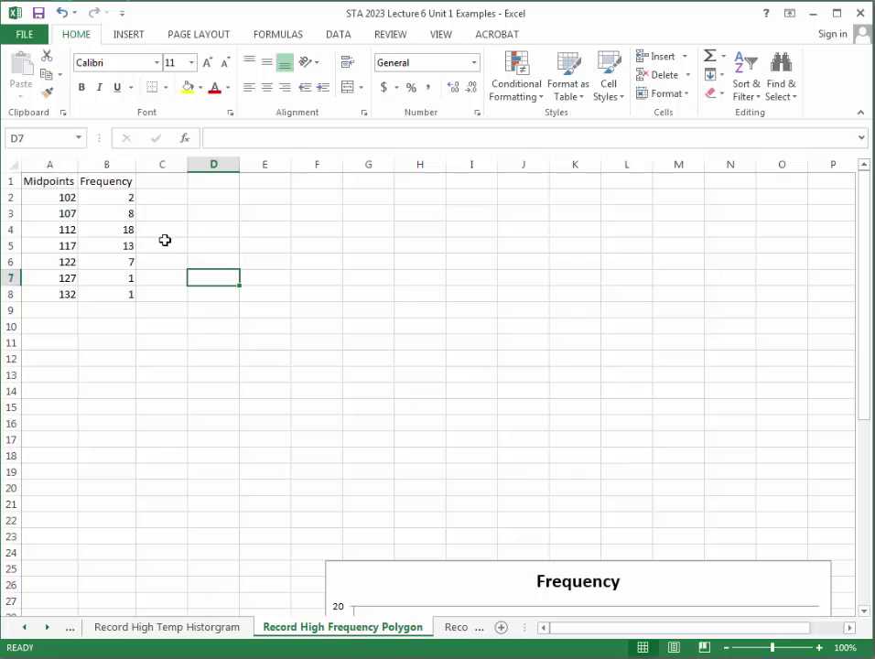
{"action": "left_click_drag", "start_coordinate": [120, 201], "coordinate": [128, 293]}
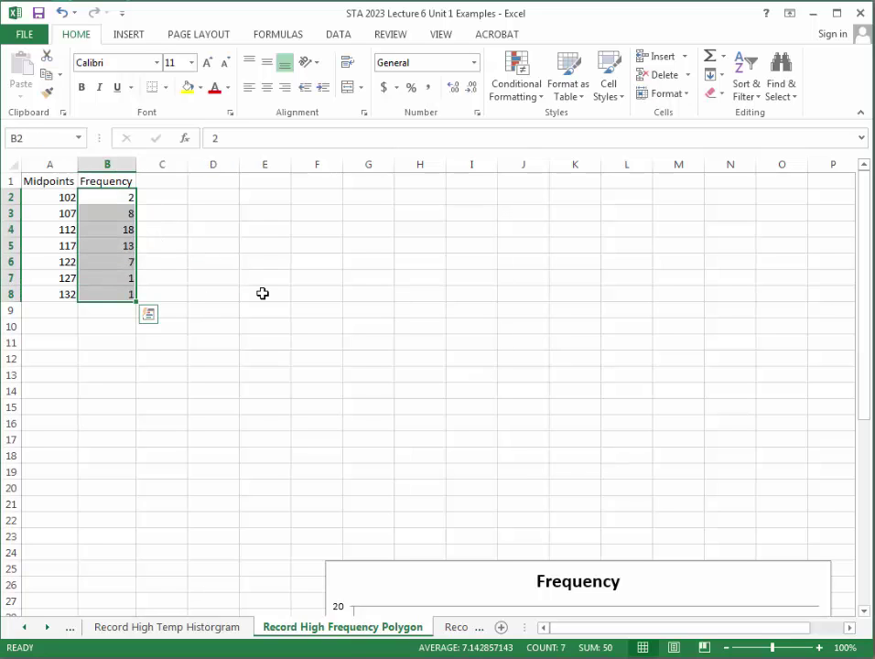
{"action": "left_click", "coordinate": [129, 35]}
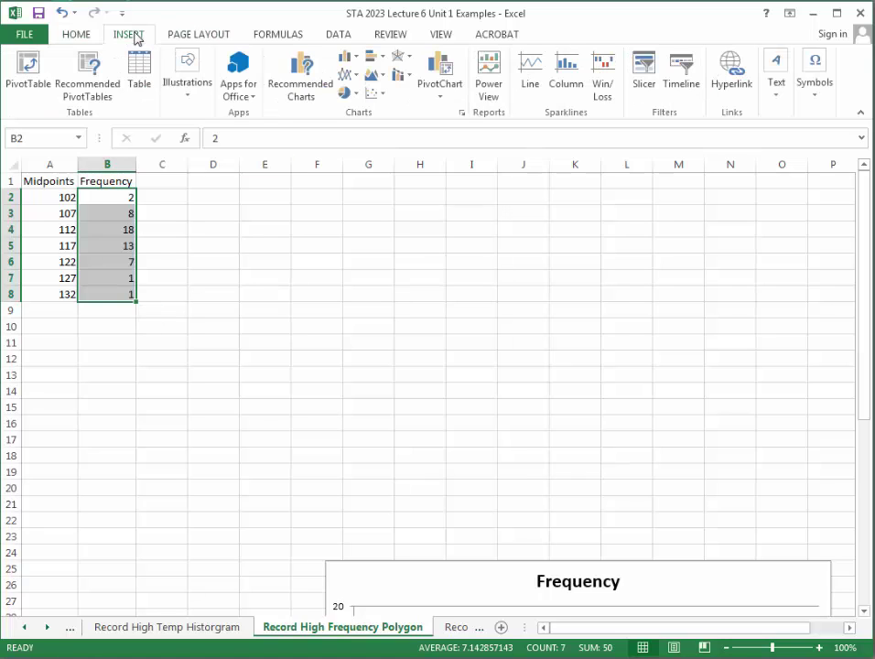
{"action": "left_click", "coordinate": [353, 80]}
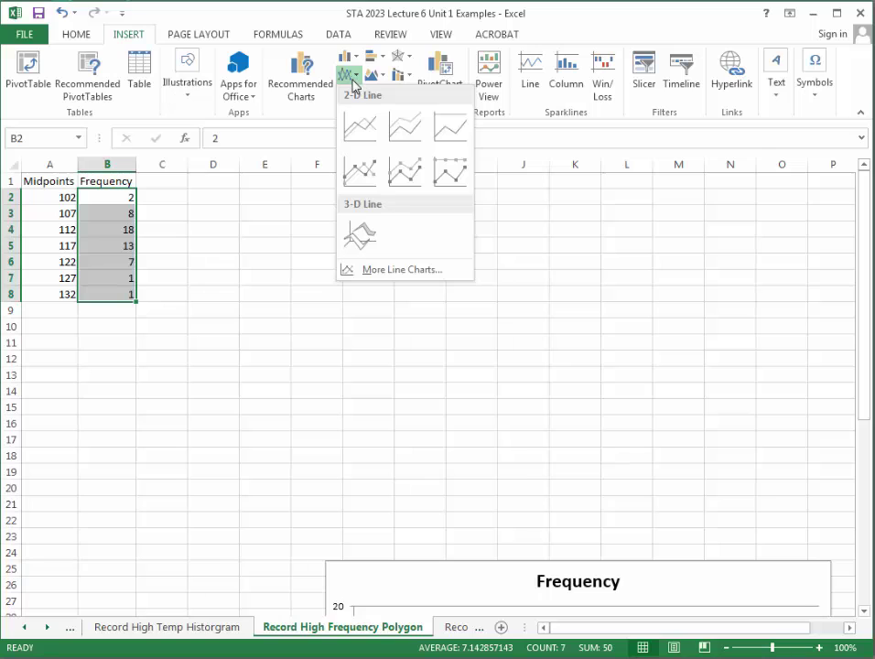
{"action": "left_click", "coordinate": [364, 139]}
Place the new line chart beside the data near the top of the sheet and enlarge it.
{"action": "left_click_drag", "start_coordinate": [361, 301], "coordinate": [343, 199]}
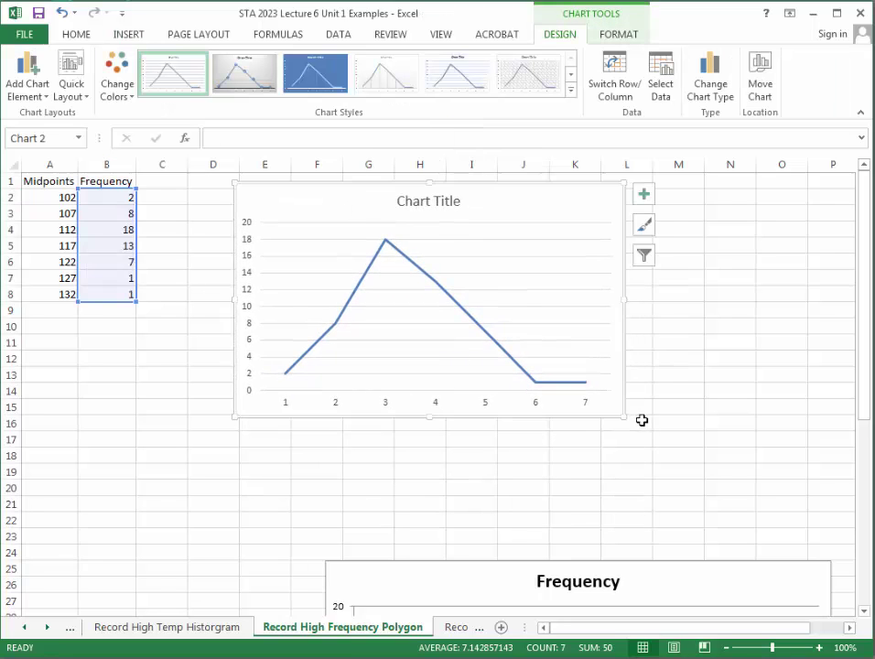
{"action": "left_click_drag", "start_coordinate": [625, 416], "coordinate": [697, 495]}
{"action": "left_click_drag", "start_coordinate": [536, 199], "coordinate": [504, 197]}
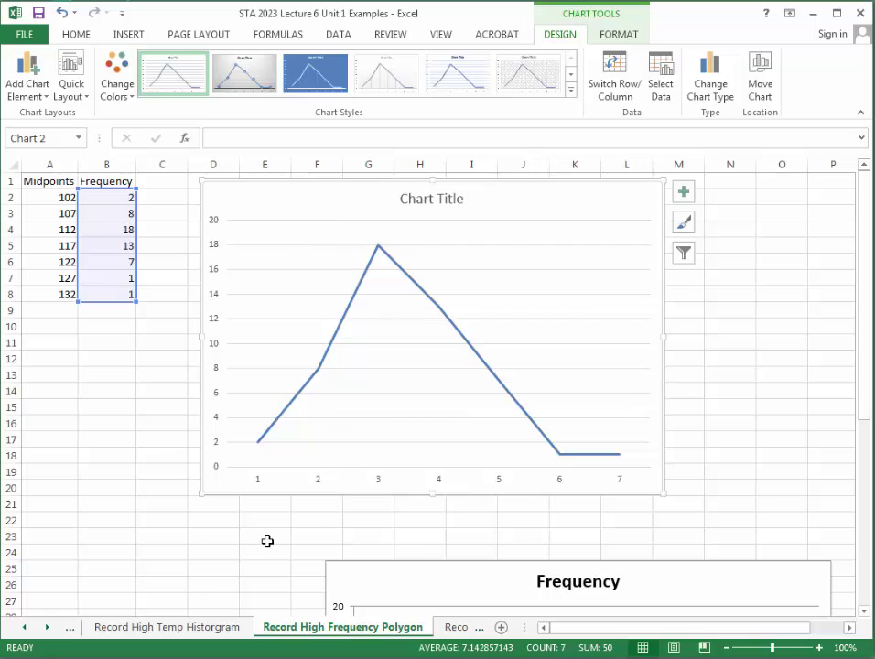
{"action": "left_click", "coordinate": [269, 541]}
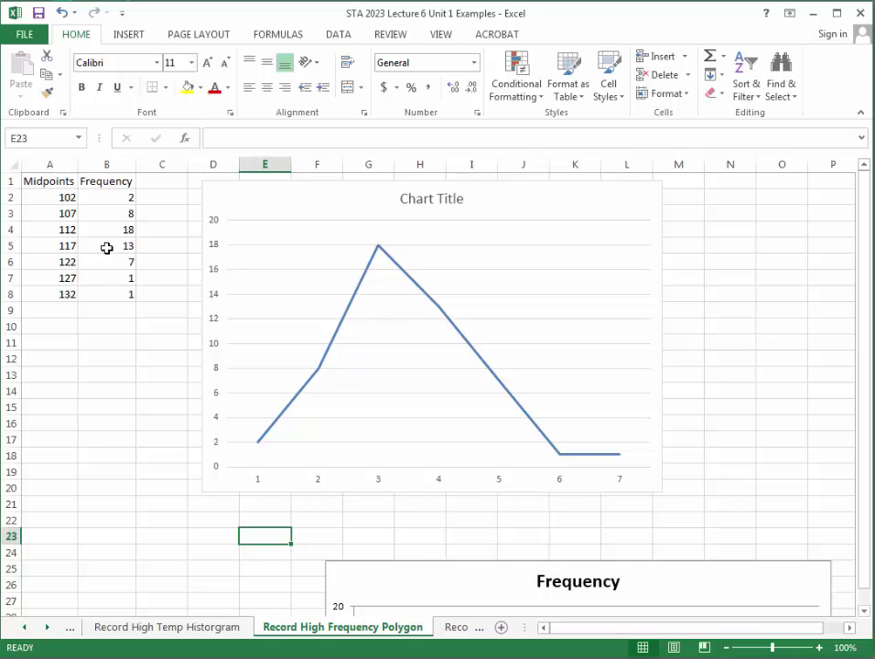
Set the new line chart's horizontal axis labels to the midpoints in A2:A8.
{"action": "left_click", "coordinate": [379, 485]}
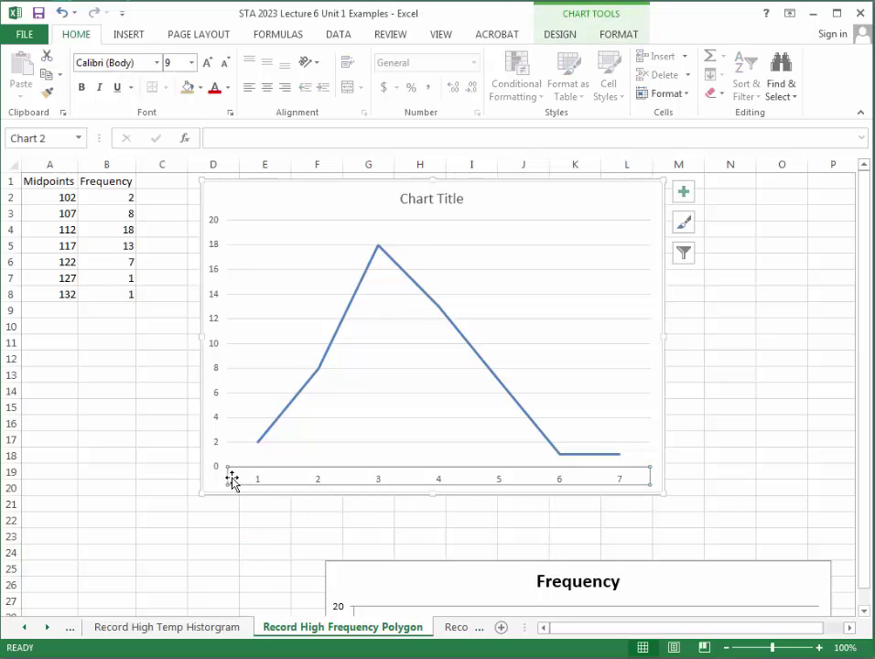
{"action": "left_click", "coordinate": [561, 35]}
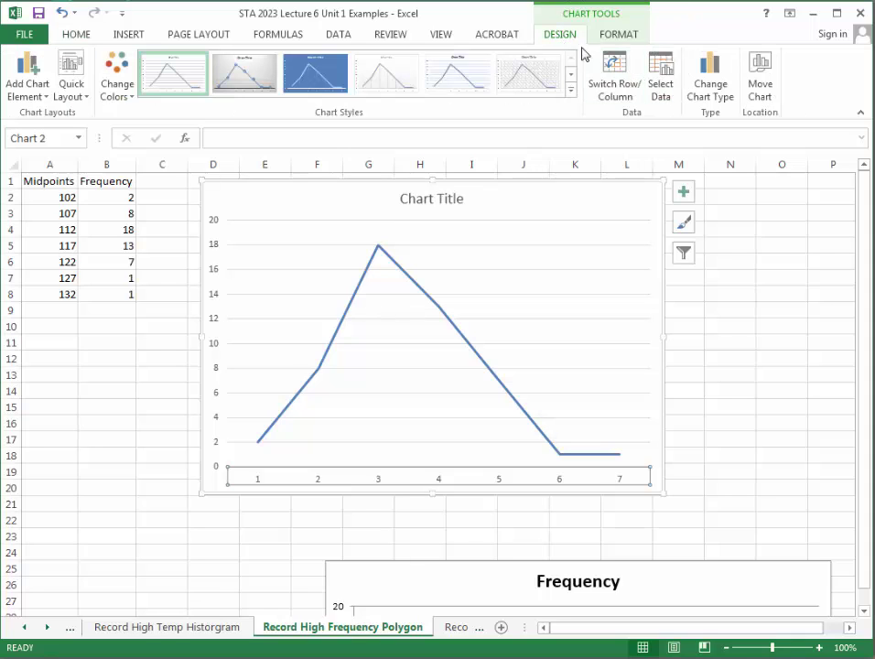
{"action": "left_click", "coordinate": [663, 89]}
{"action": "left_click", "coordinate": [529, 307]}
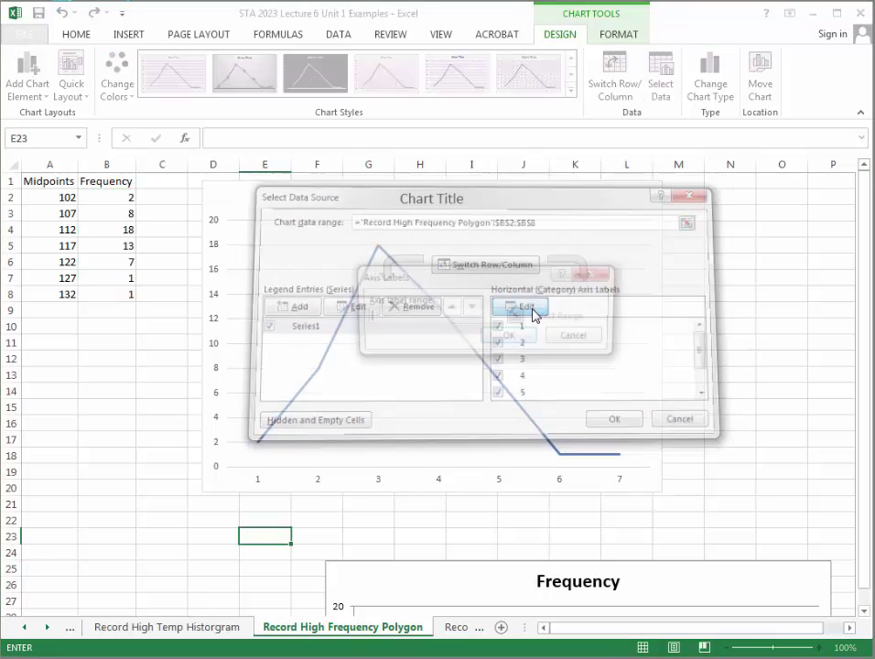
{"action": "left_click", "coordinate": [517, 317]}
{"action": "left_click_drag", "start_coordinate": [42, 200], "coordinate": [48, 295]}
{"action": "left_click", "coordinate": [599, 304]}
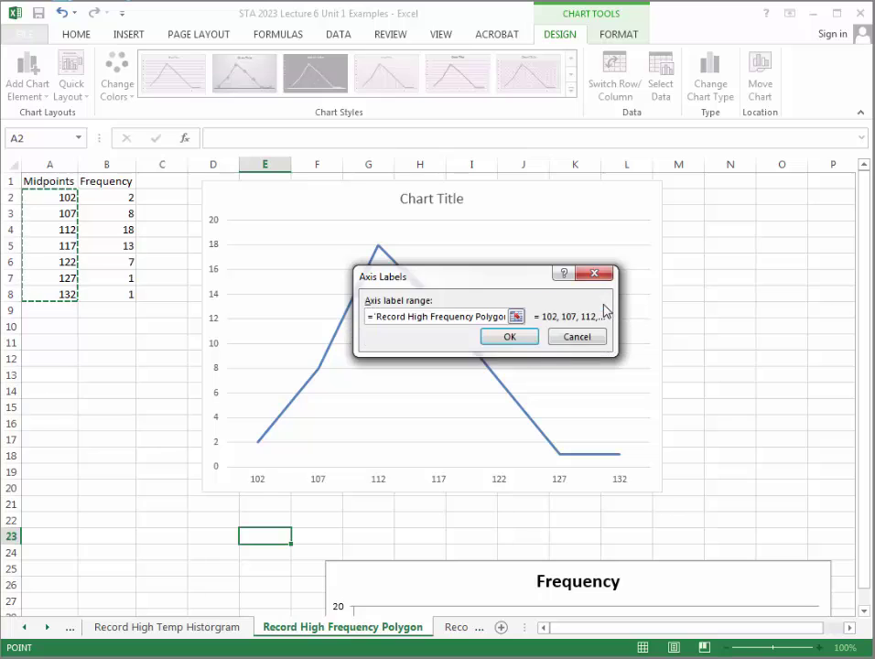
{"action": "left_click", "coordinate": [516, 338]}
{"action": "left_click", "coordinate": [629, 426]}
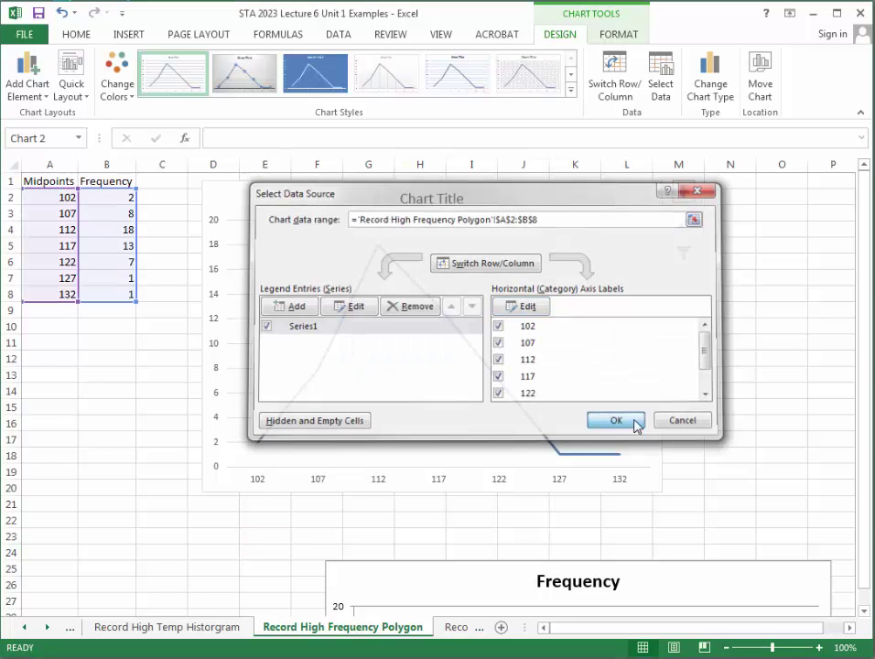
{"action": "left_click", "coordinate": [296, 546]}
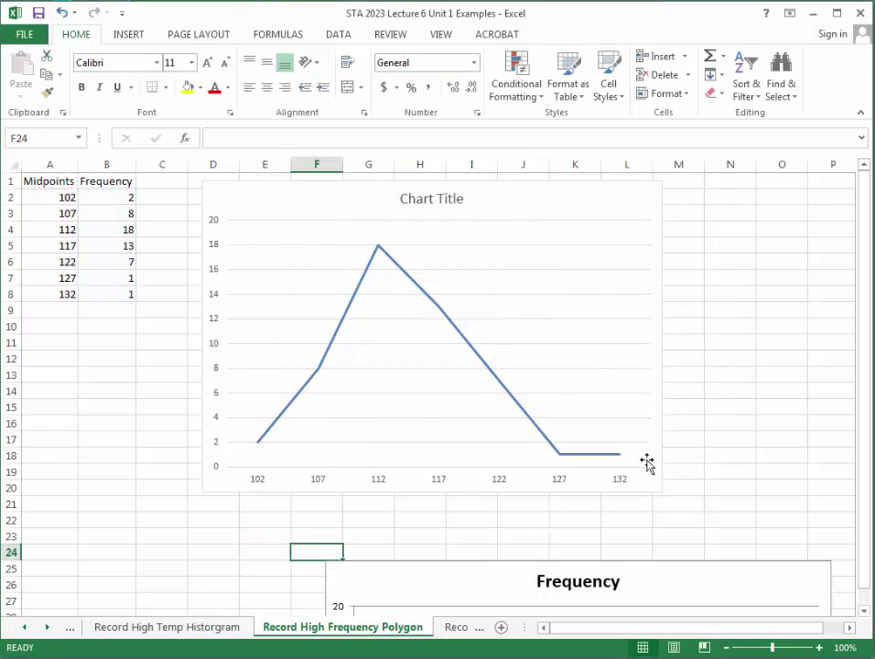
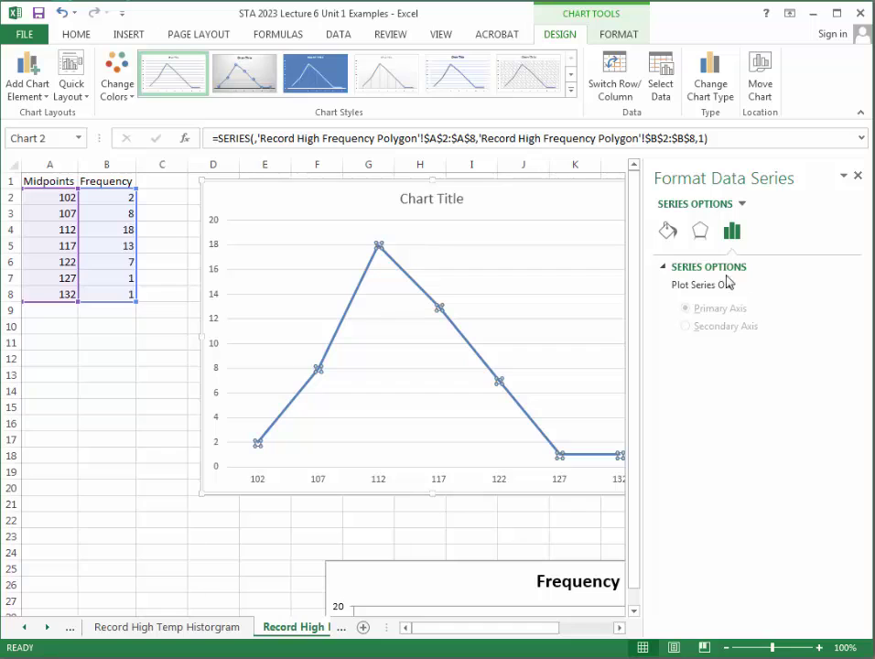
Give the new chart's line series built-in markers of the circle type.
{"action": "left_click", "coordinate": [671, 231]}
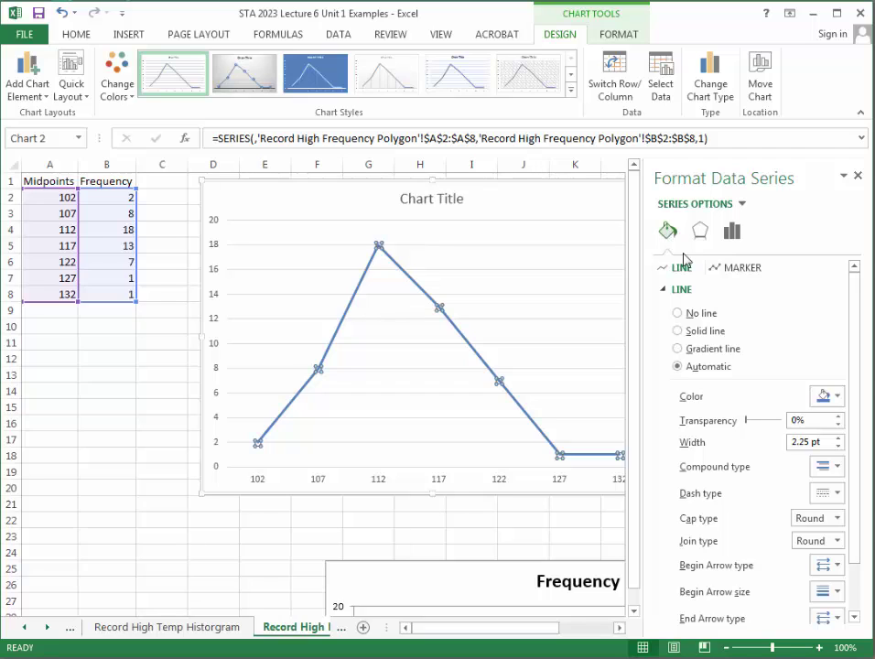
{"action": "left_click", "coordinate": [732, 268]}
{"action": "left_click", "coordinate": [676, 290]}
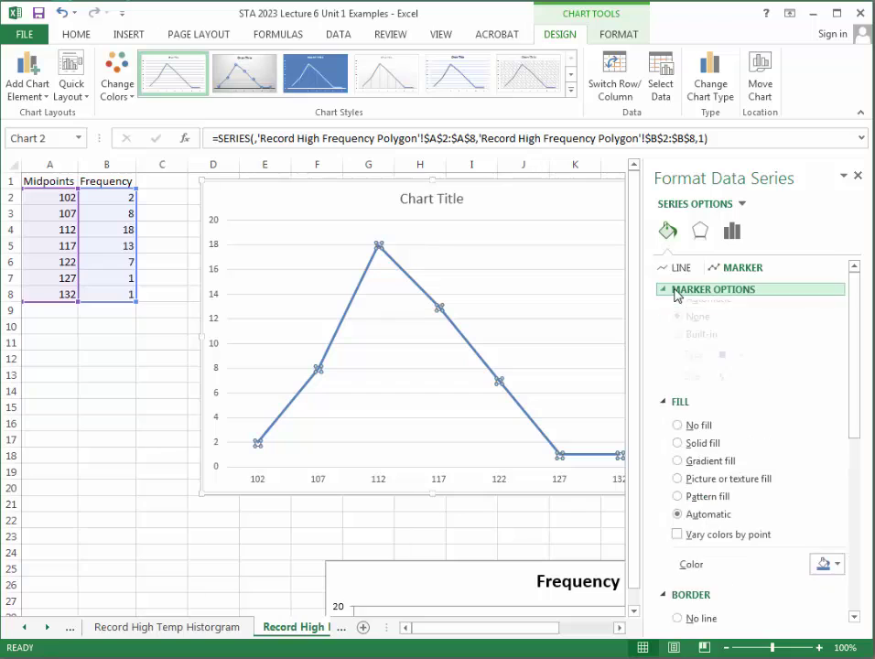
{"action": "left_click", "coordinate": [677, 347]}
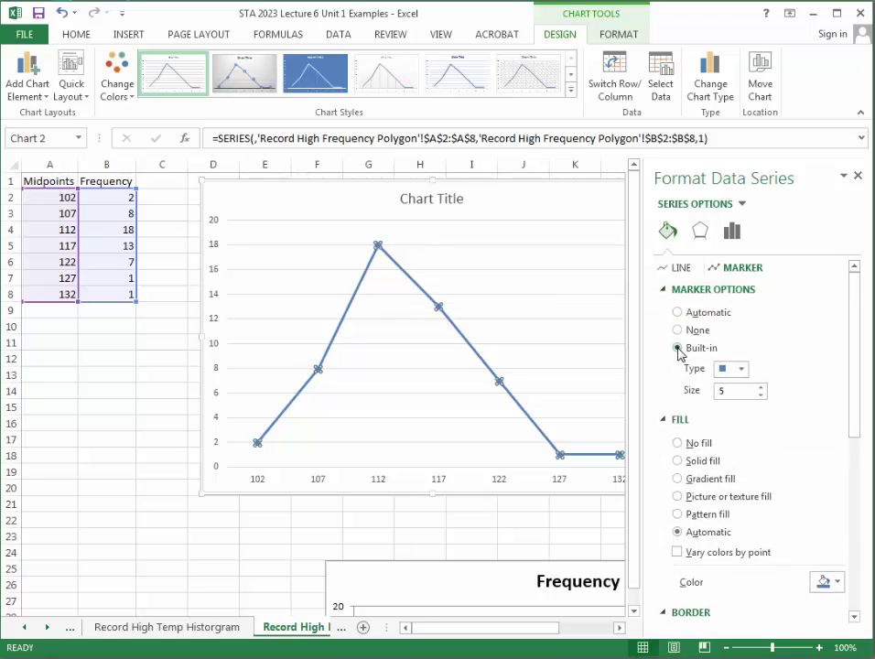
{"action": "left_click", "coordinate": [742, 369]}
{"action": "left_click", "coordinate": [726, 496]}
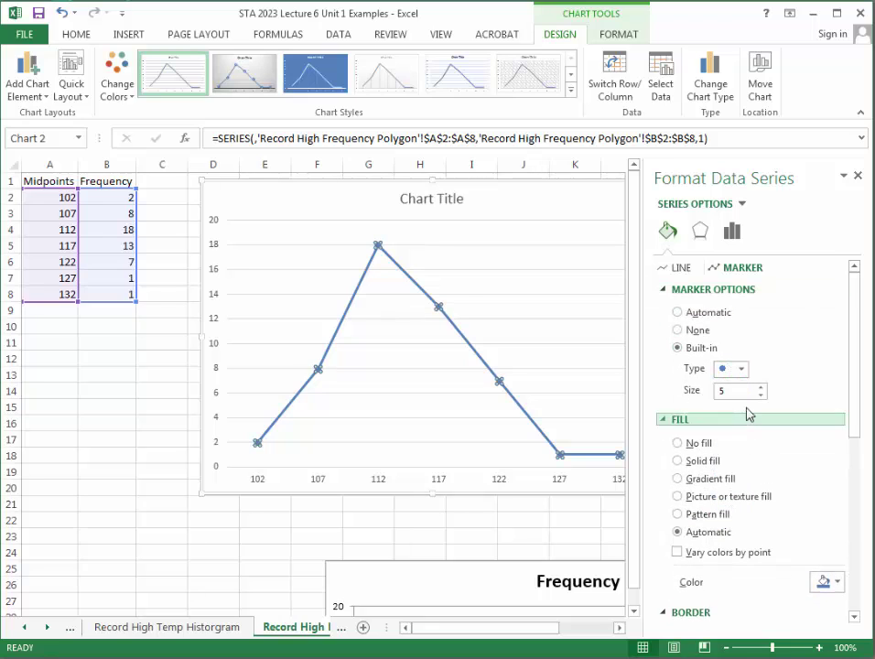
Fill the line series' markers with solid red and close the formatting options.
{"action": "left_click", "coordinate": [678, 462]}
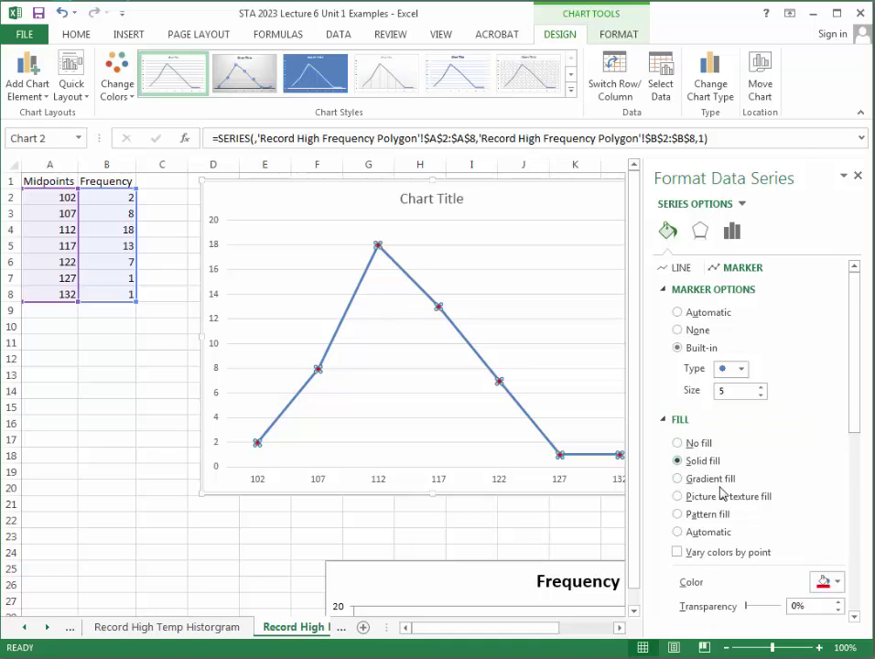
{"action": "left_click_drag", "start_coordinate": [855, 391], "coordinate": [854, 464]}
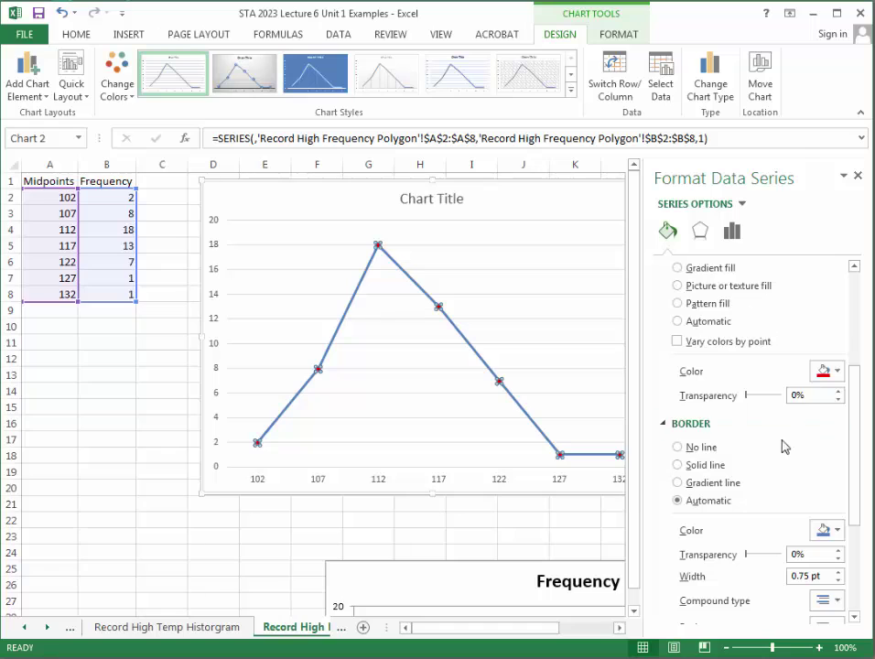
{"action": "left_click", "coordinate": [828, 375]}
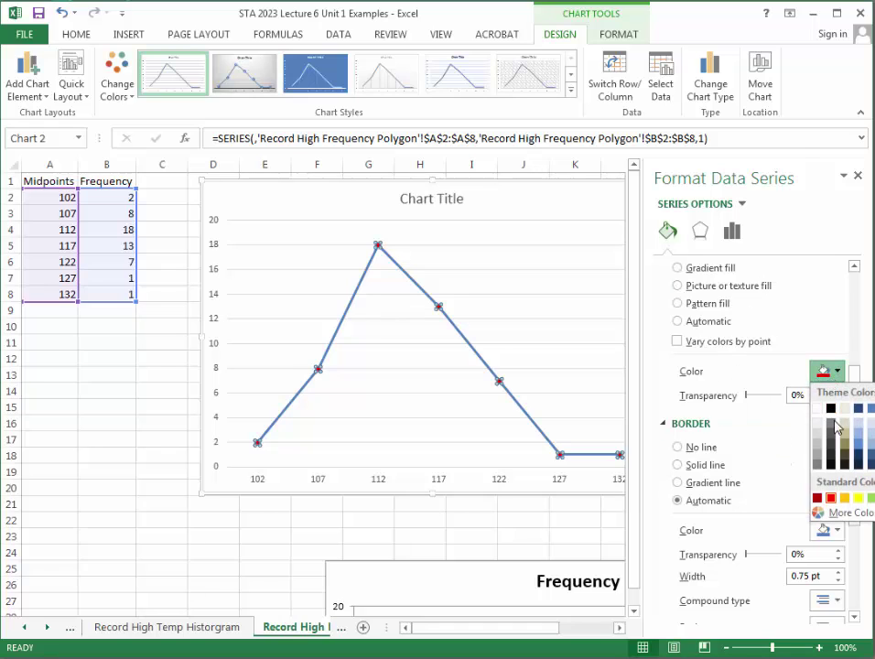
{"action": "left_click", "coordinate": [830, 500]}
{"action": "left_click", "coordinate": [483, 539]}
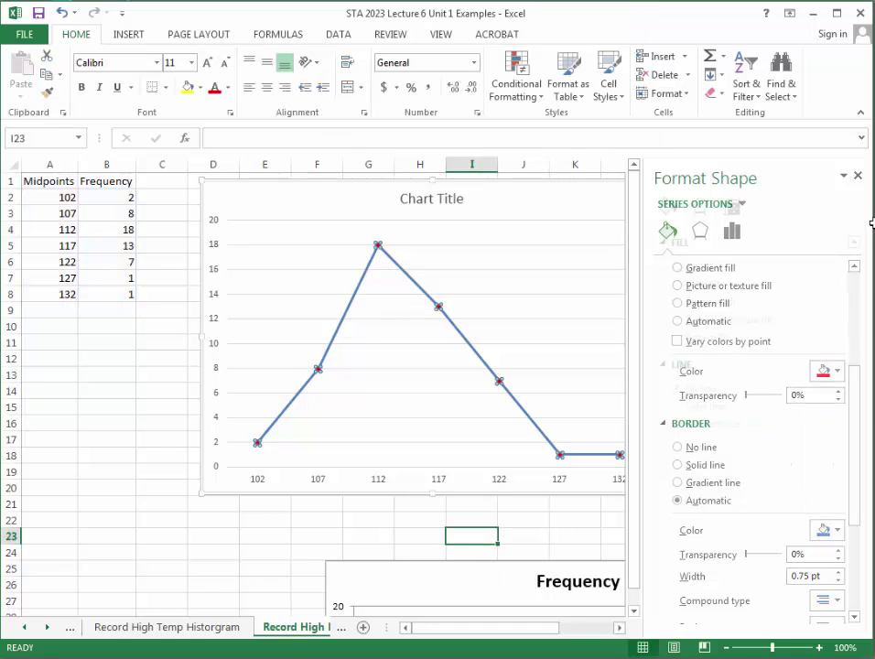
{"action": "left_click", "coordinate": [858, 176]}
{"action": "left_click", "coordinate": [730, 375]}
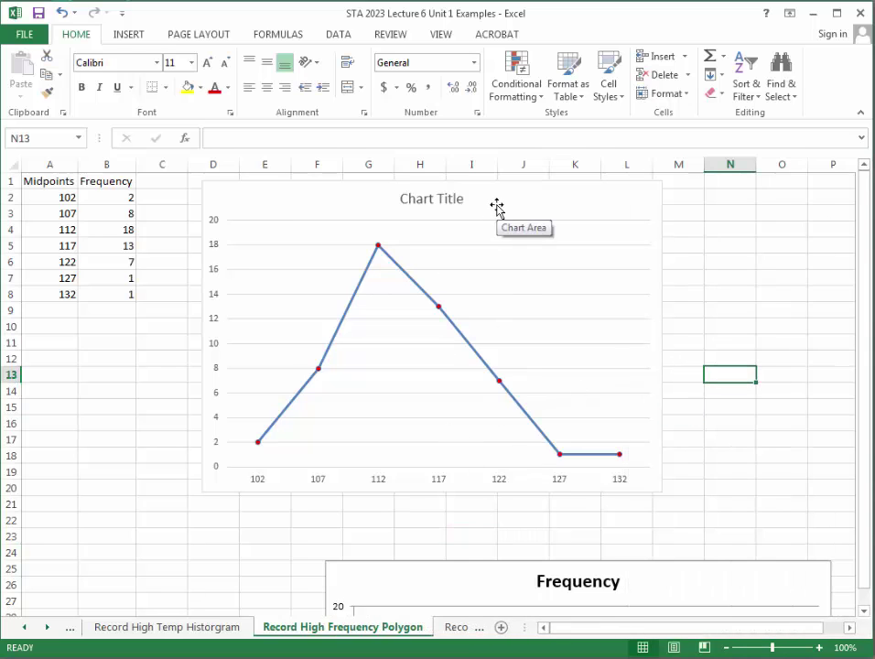
Bring the Frequency chart up to the new line chart for comparison and move it back down.
{"action": "left_click_drag", "start_coordinate": [500, 209], "coordinate": [506, 215]}
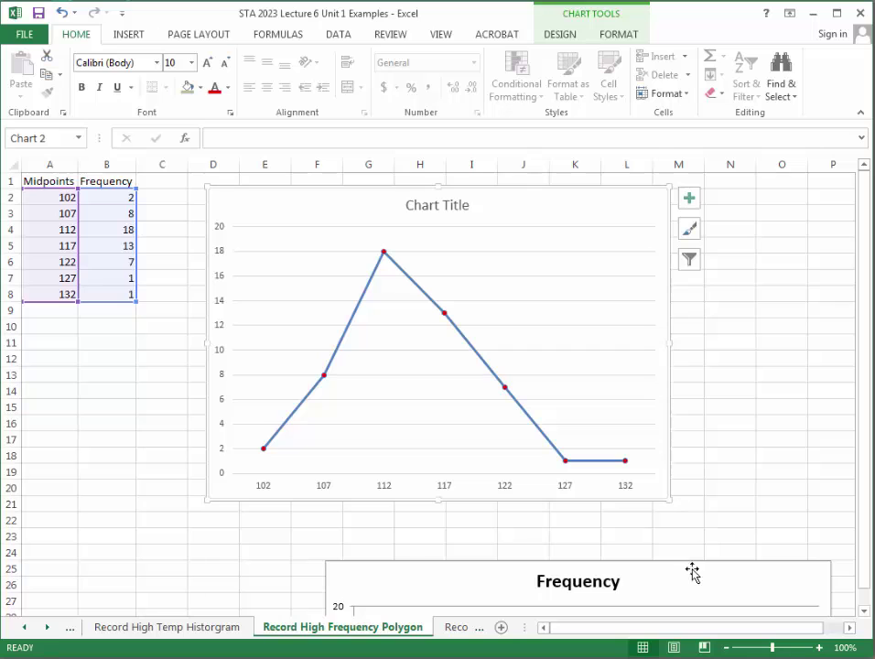
{"action": "left_click_drag", "start_coordinate": [694, 570], "coordinate": [598, 205]}
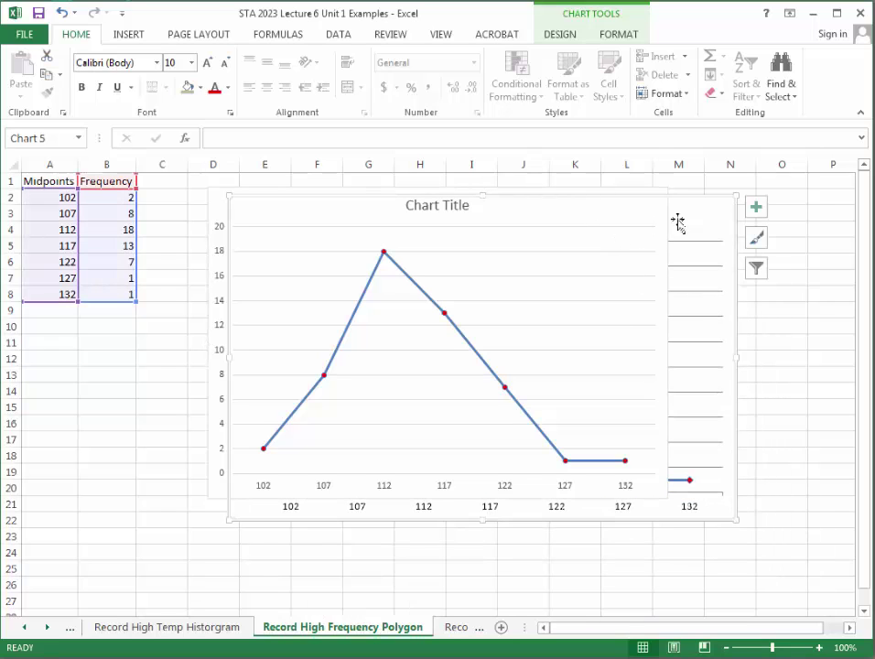
{"action": "left_click", "coordinate": [635, 213]}
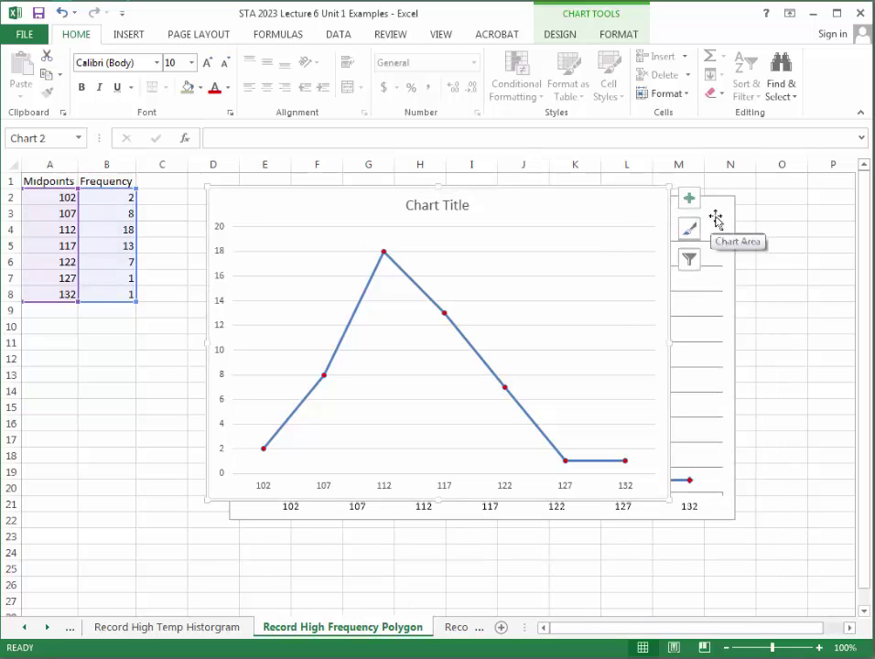
{"action": "left_click", "coordinate": [719, 220]}
{"action": "left_click_drag", "start_coordinate": [721, 220], "coordinate": [790, 450]}
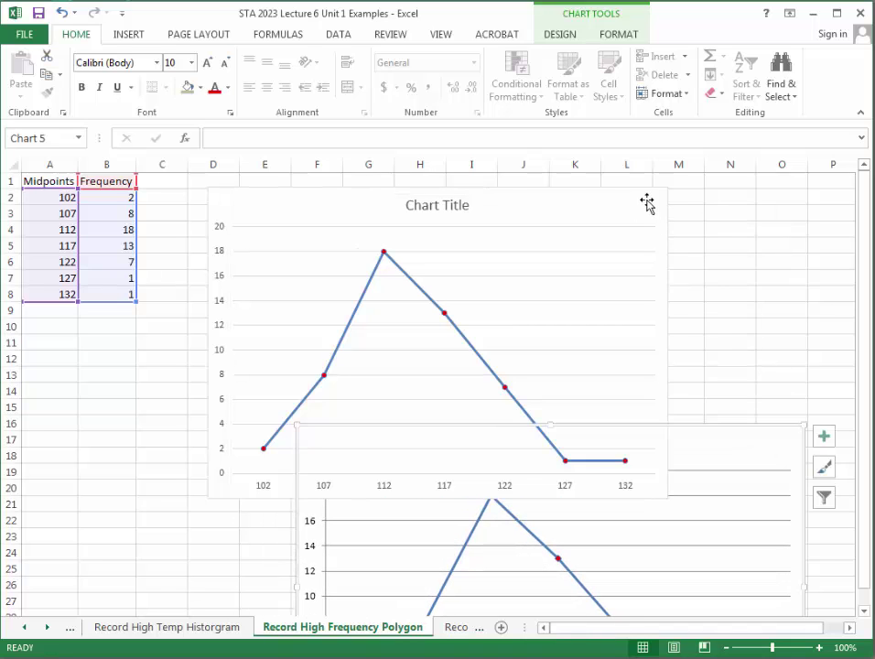
Delete the untitled line chart and move the Frequency chart up beside the data in its place.
{"action": "left_click", "coordinate": [646, 201]}
{"action": "key", "text": "Delete"}
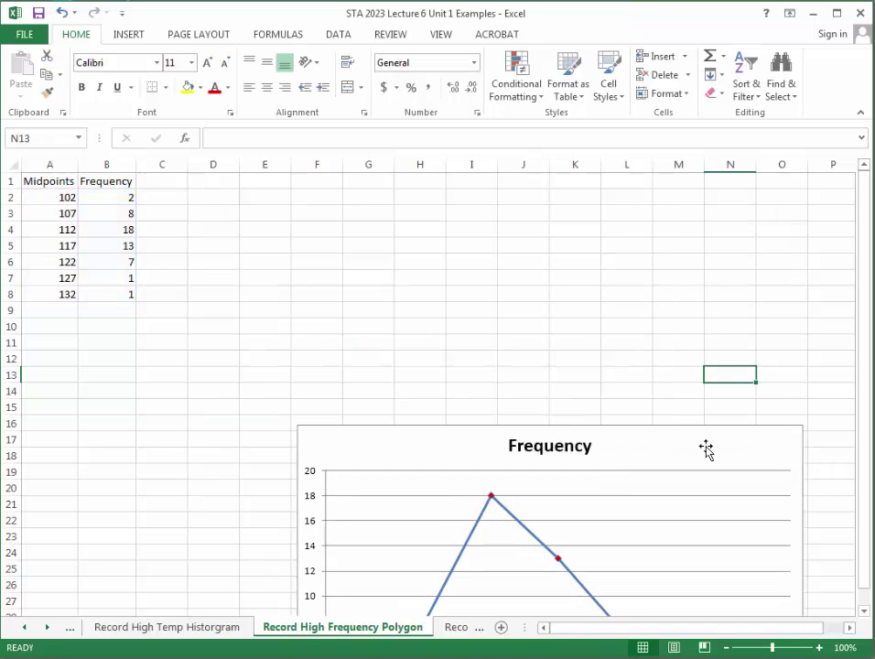
{"action": "left_click_drag", "start_coordinate": [708, 448], "coordinate": [608, 192]}
{"action": "left_click", "coordinate": [557, 566]}
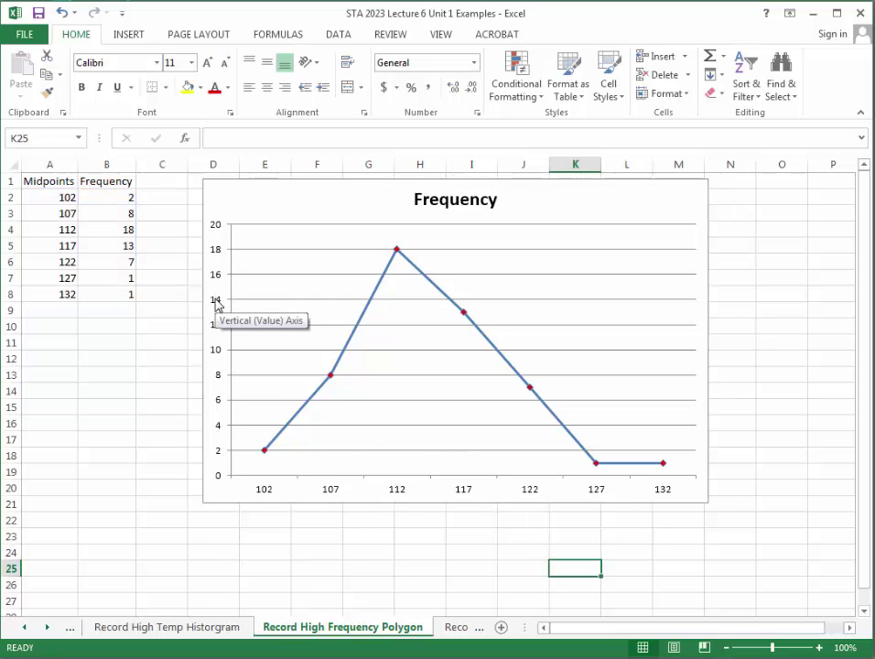
Add a primary horizontal axis title reading Midpoints to the frequency polygon chart.
{"action": "left_click", "coordinate": [218, 305]}
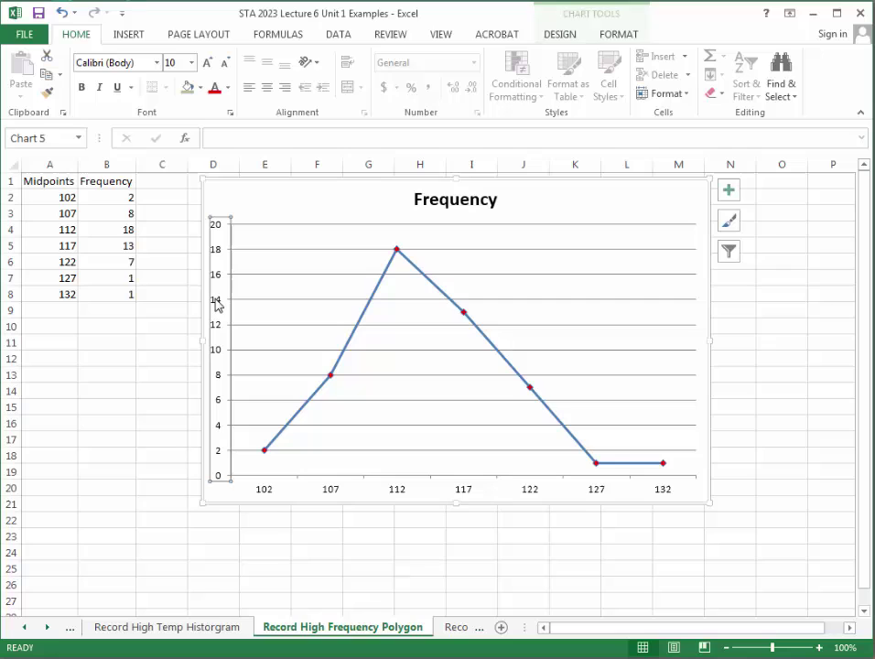
{"action": "left_click", "coordinate": [562, 34]}
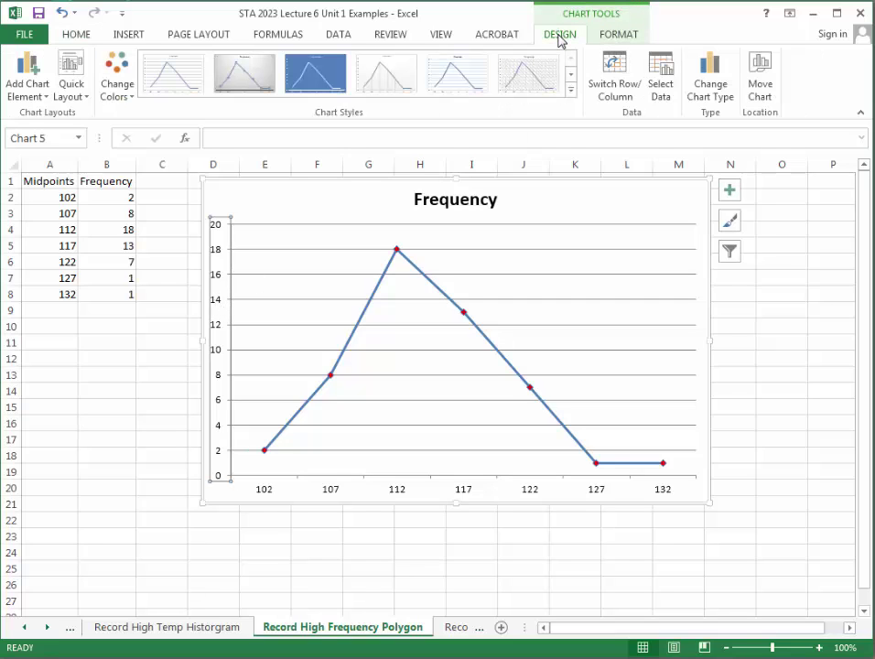
{"action": "left_click", "coordinate": [38, 97]}
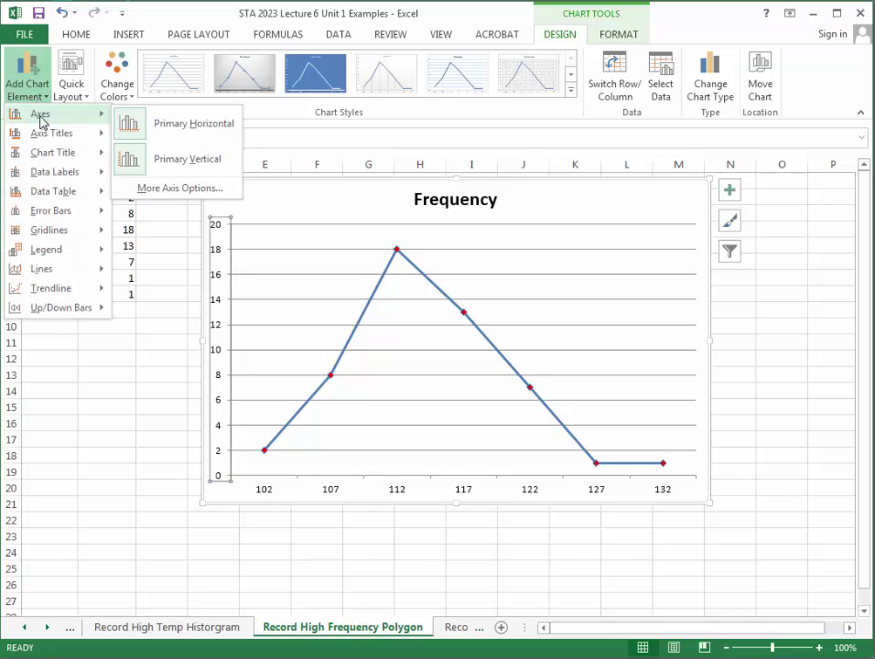
{"action": "mouse_move", "coordinate": [41, 134]}
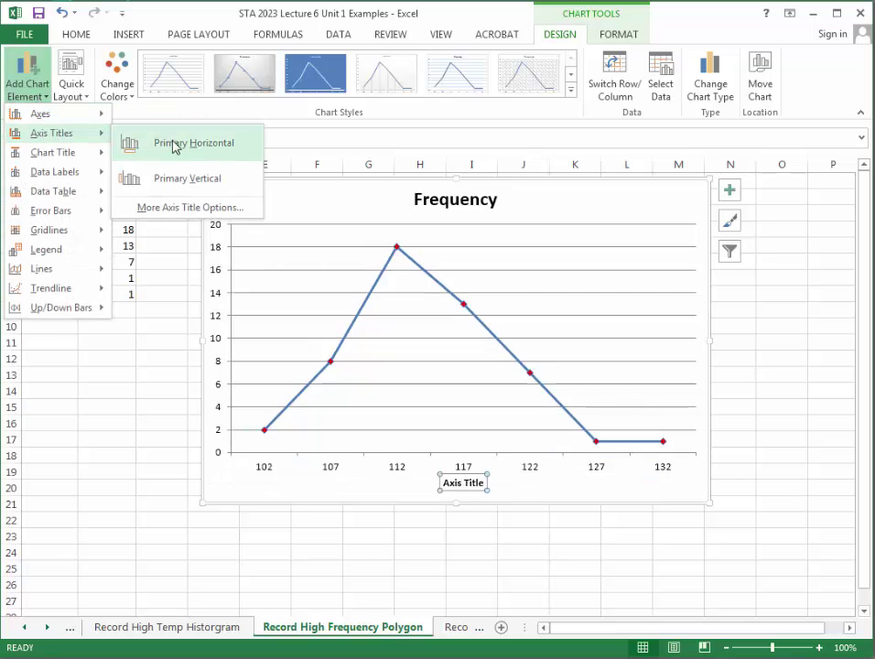
{"action": "left_click", "coordinate": [173, 144]}
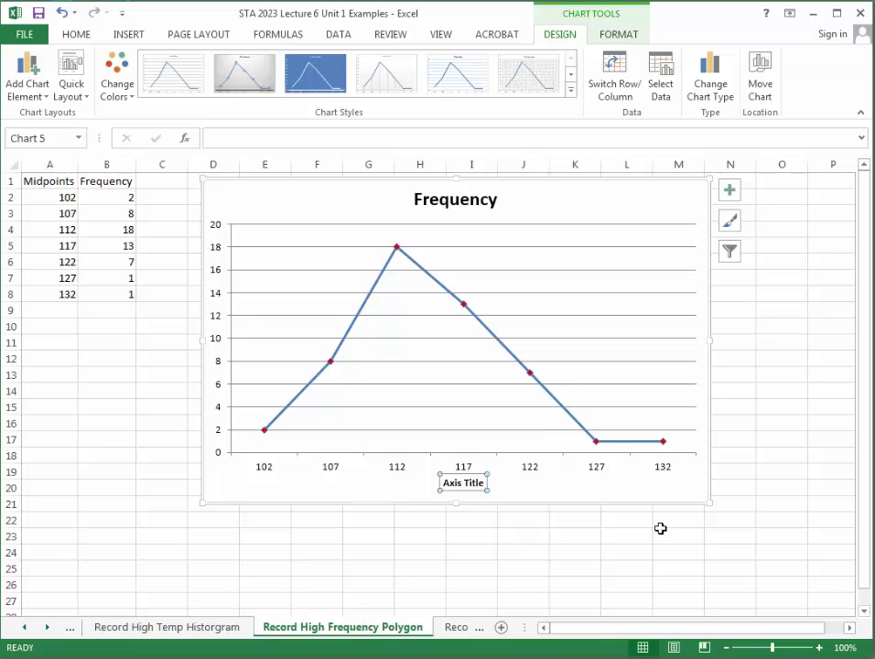
{"action": "type", "text": "Midpoi"}
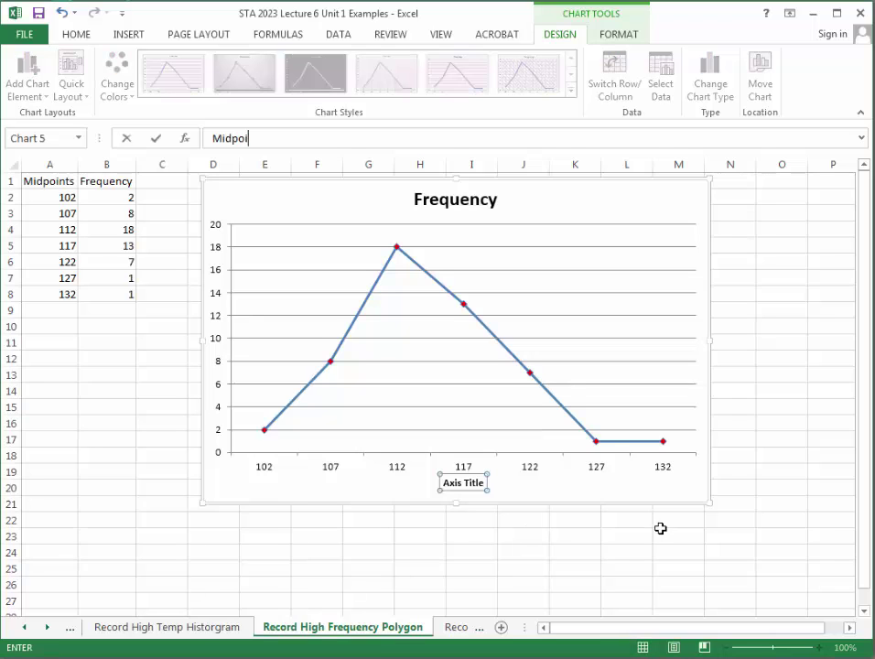
{"action": "type", "text": "nts"}
{"action": "left_click", "coordinate": [572, 533]}
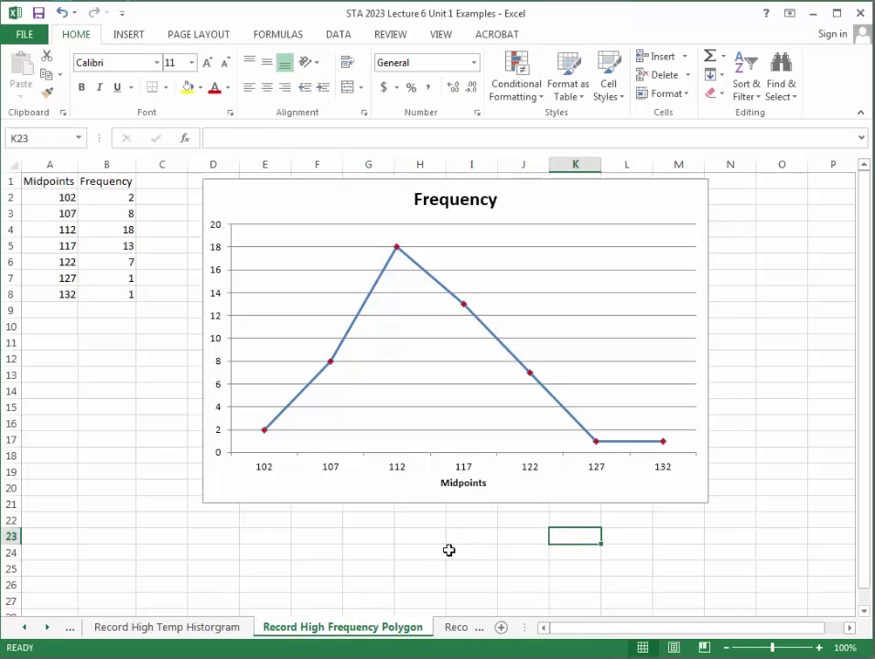
Add a primary vertical axis title reading Frequency to the frequency polygon chart.
{"action": "left_click", "coordinate": [220, 279]}
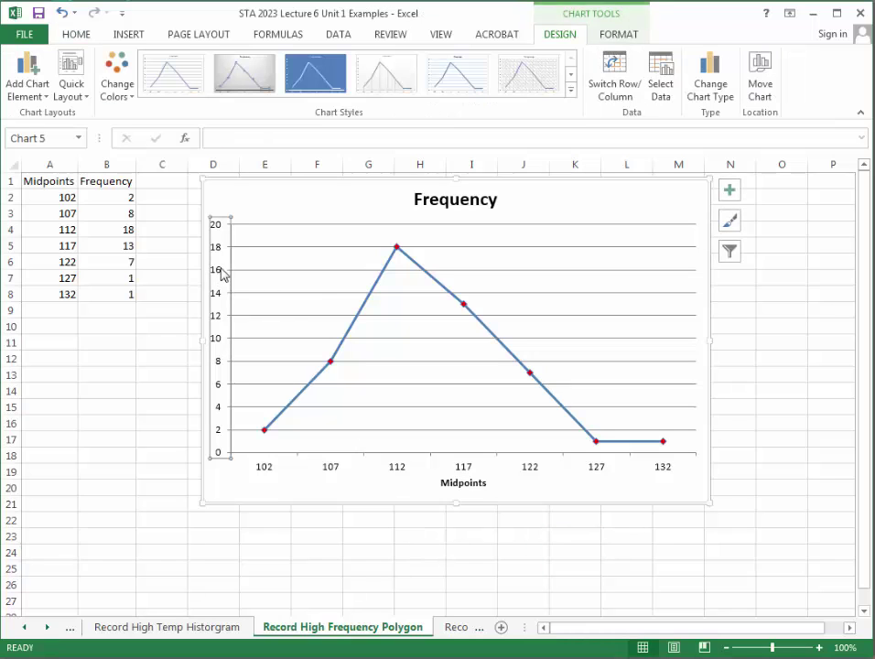
{"action": "left_click", "coordinate": [34, 75]}
{"action": "mouse_move", "coordinate": [48, 136]}
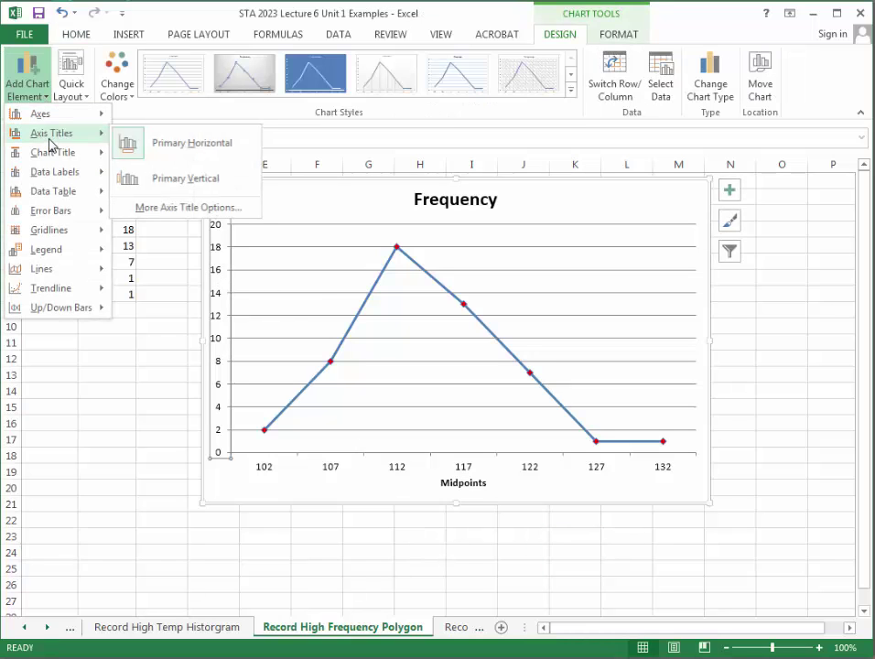
{"action": "left_click", "coordinate": [178, 173]}
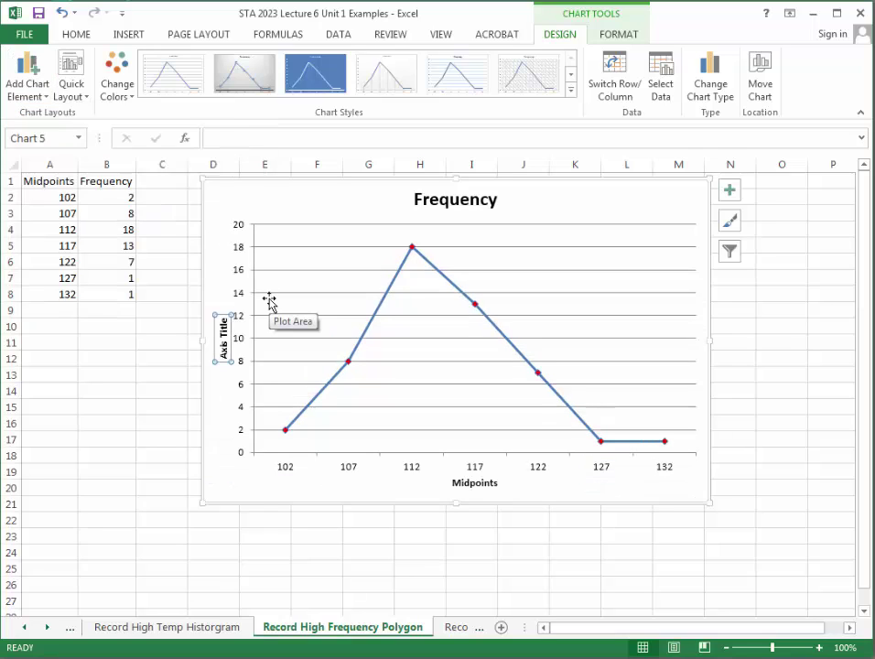
{"action": "type", "text": "Frequency"}
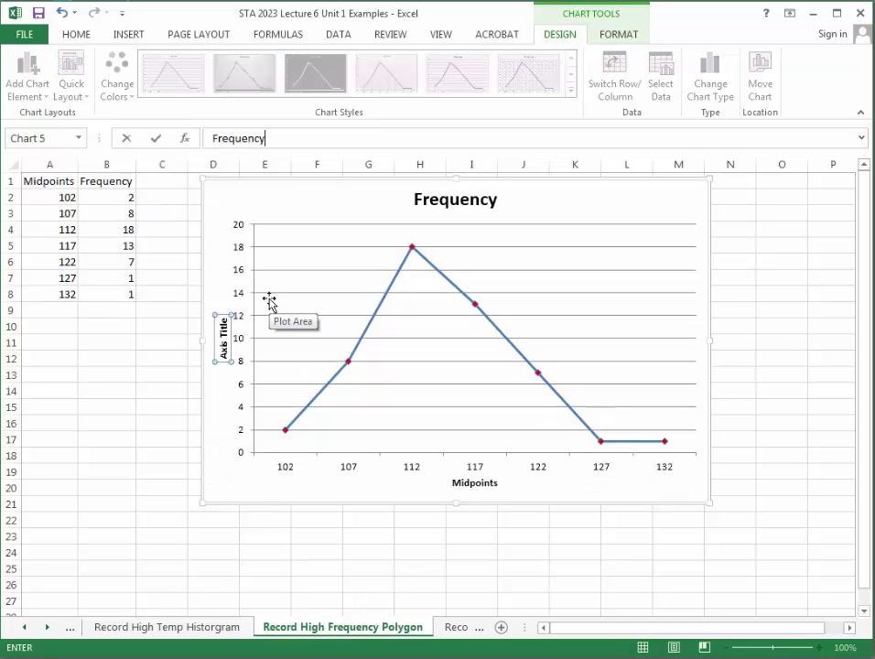
{"action": "left_click", "coordinate": [421, 521]}
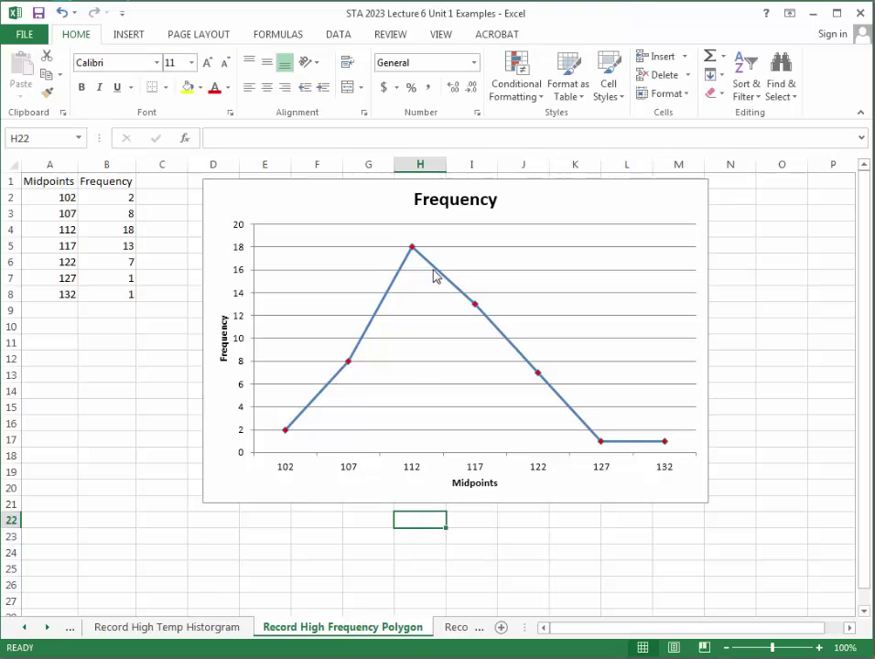
Change the frequency polygon's chart title to Record High Temp (F).
{"action": "left_click", "coordinate": [442, 199]}
{"action": "left_click_drag", "start_coordinate": [414, 200], "coordinate": [495, 198]}
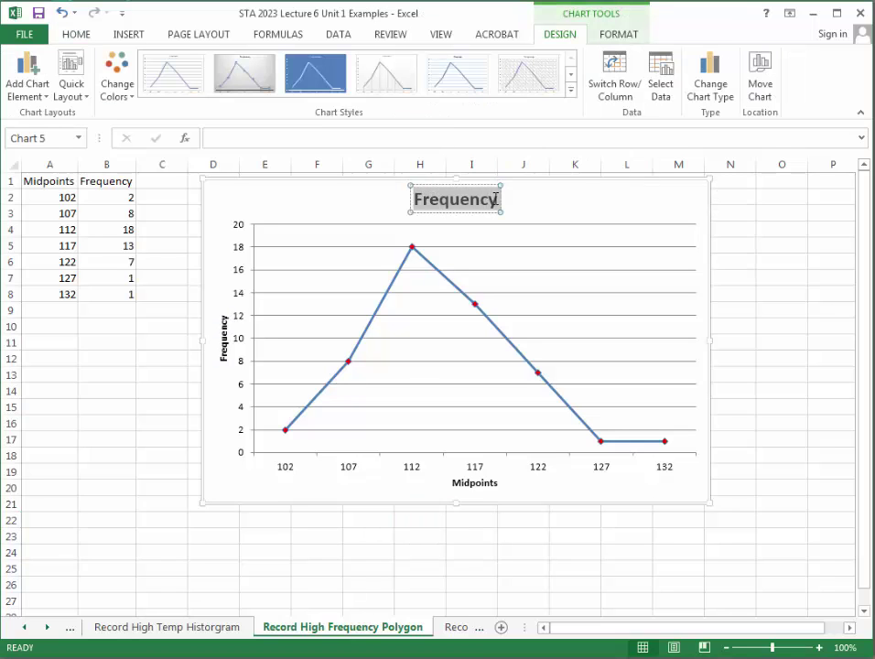
{"action": "type", "text": "Record"}
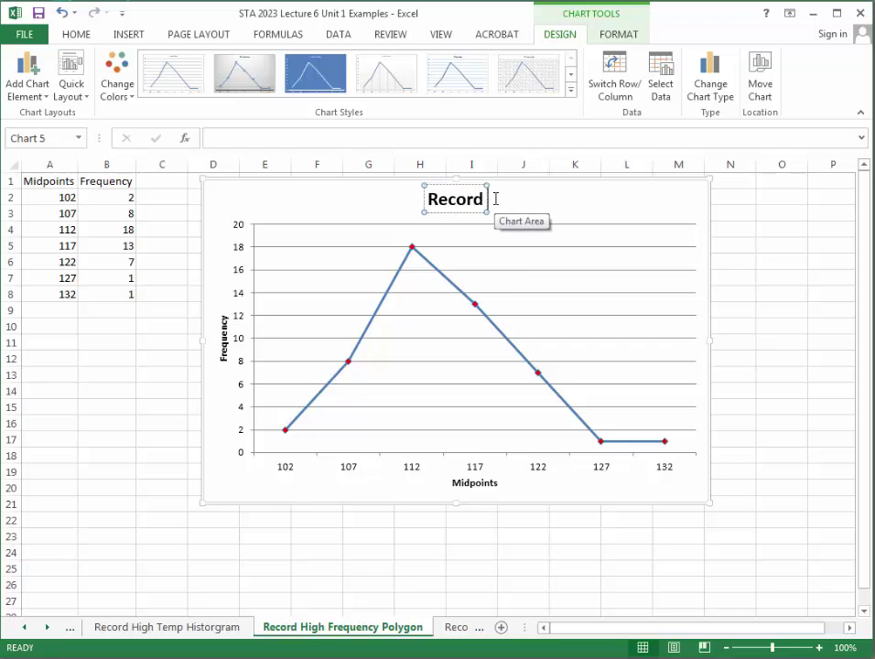
{"action": "type", "text": " High Tem"}
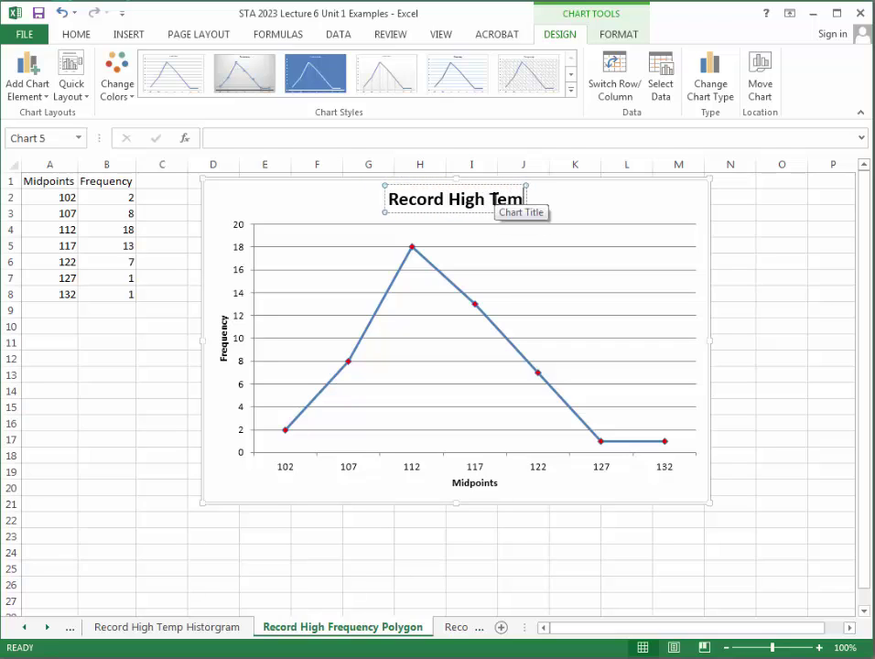
{"action": "type", "text": "p (F)"}
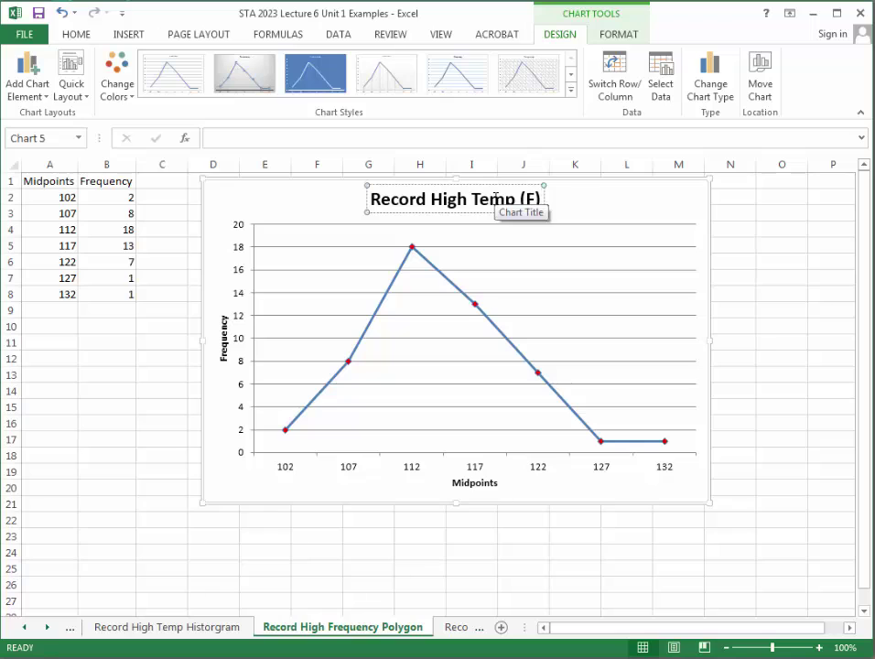
{"action": "left_click", "coordinate": [742, 294]}
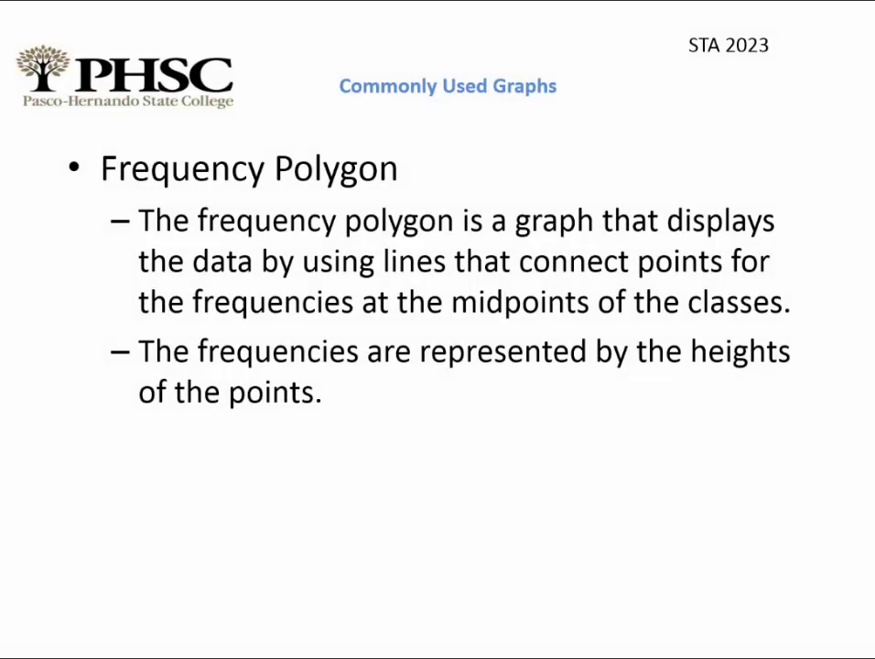
Advance the presentation to the Ogive slide and view the Record High Temp Ogive sheet in Excel.
{"action": "key", "text": "Right"}
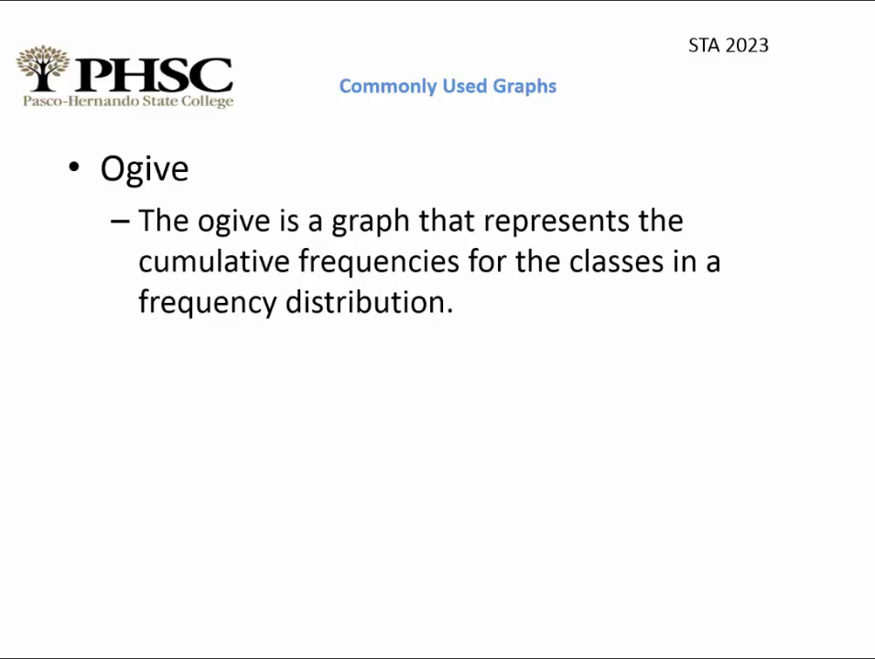
{"action": "key", "text": "alt+Tab"}
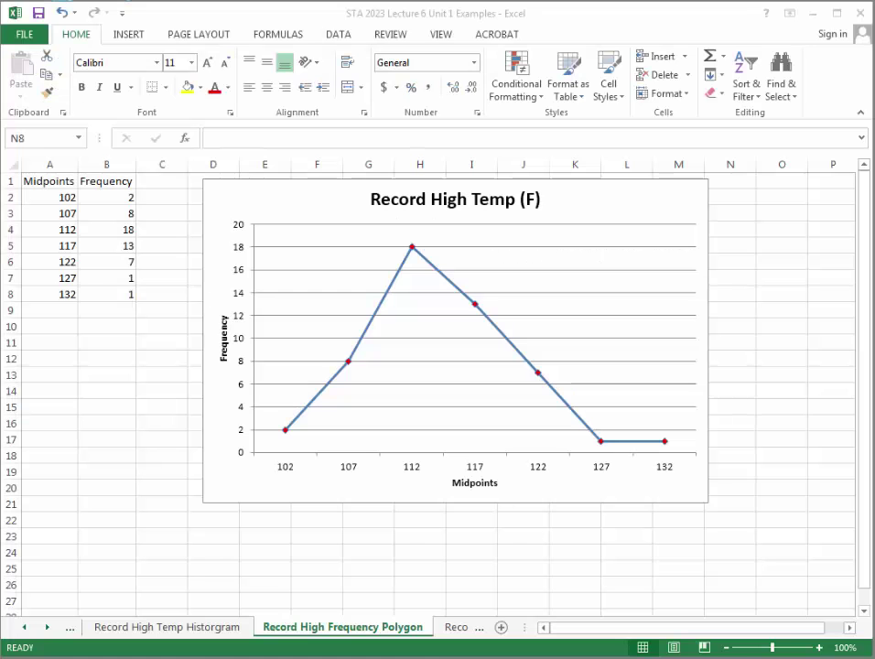
{"action": "left_click", "coordinate": [455, 628]}
{"action": "left_click", "coordinate": [241, 409]}
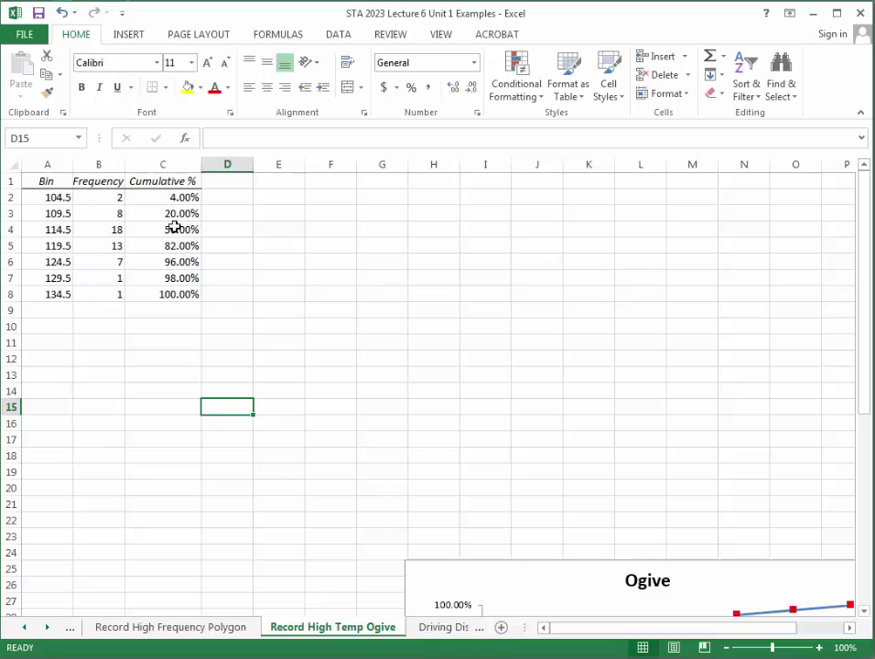
Delete the Record High Temp (F) histogram chart from the Record High Temp Data sheet.
{"action": "left_click", "coordinate": [24, 628]}
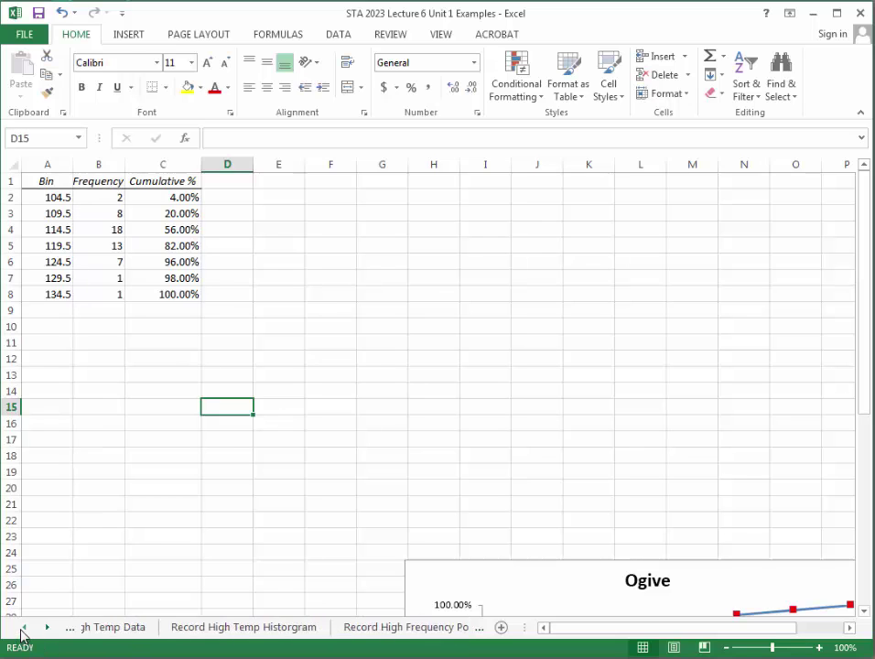
{"action": "left_click", "coordinate": [24, 628]}
{"action": "left_click", "coordinate": [105, 629]}
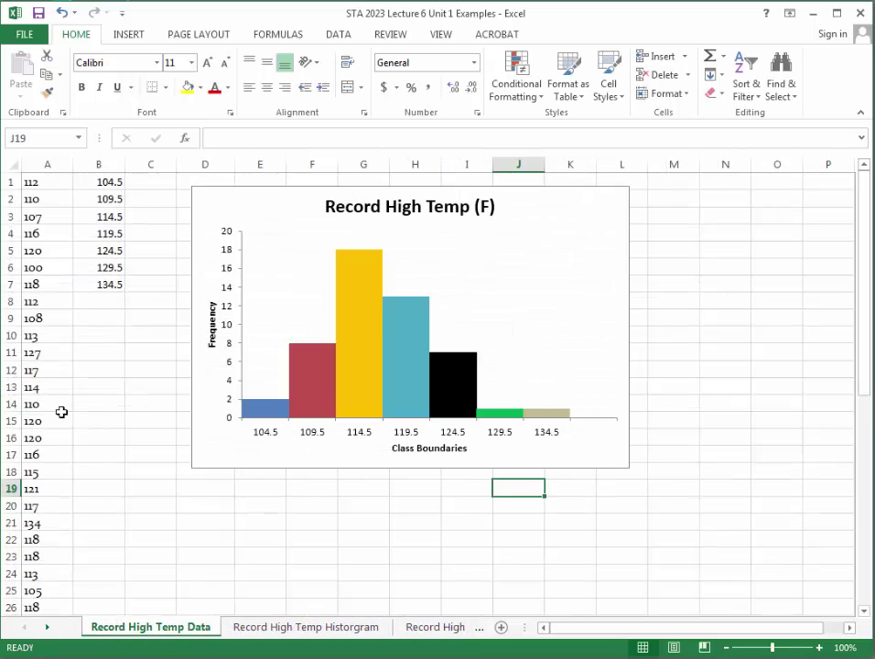
{"action": "left_click", "coordinate": [584, 224]}
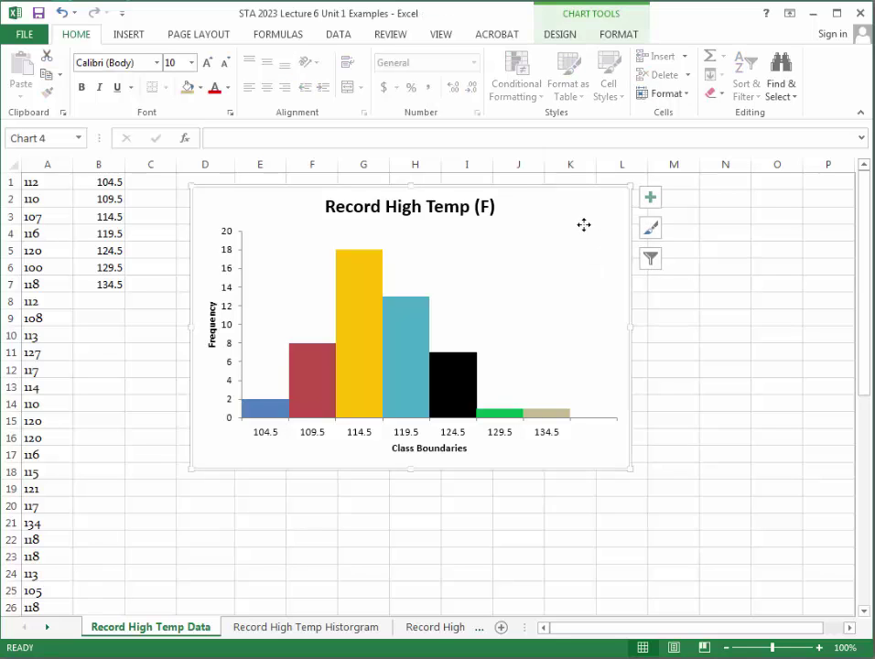
{"action": "key", "text": "Delete"}
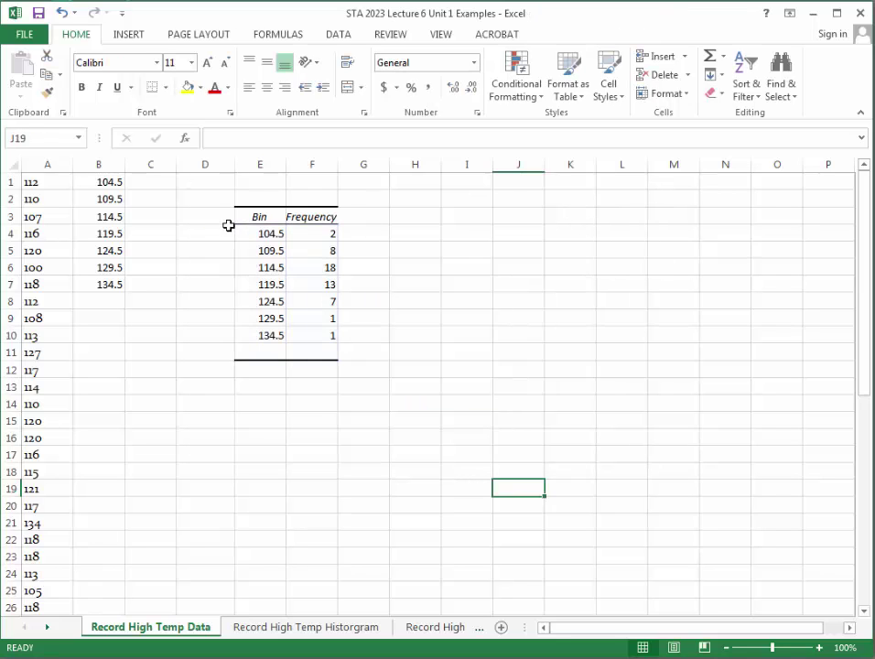
Remove the old Bin and Frequency output table by deleting entire columns E to G.
{"action": "left_click_drag", "start_coordinate": [242, 218], "coordinate": [351, 382]}
{"action": "right_click", "coordinate": [313, 220]}
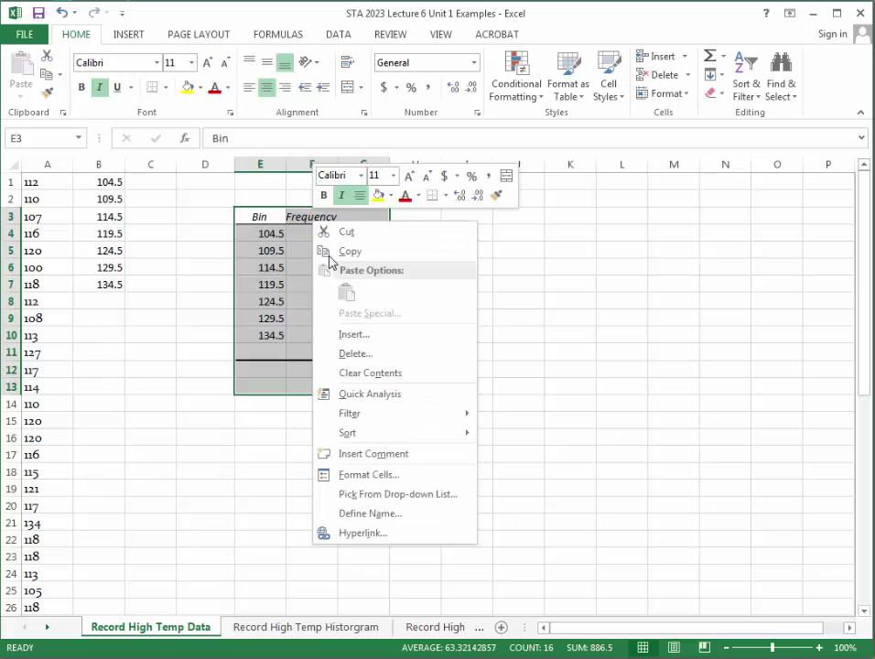
{"action": "left_click", "coordinate": [379, 354]}
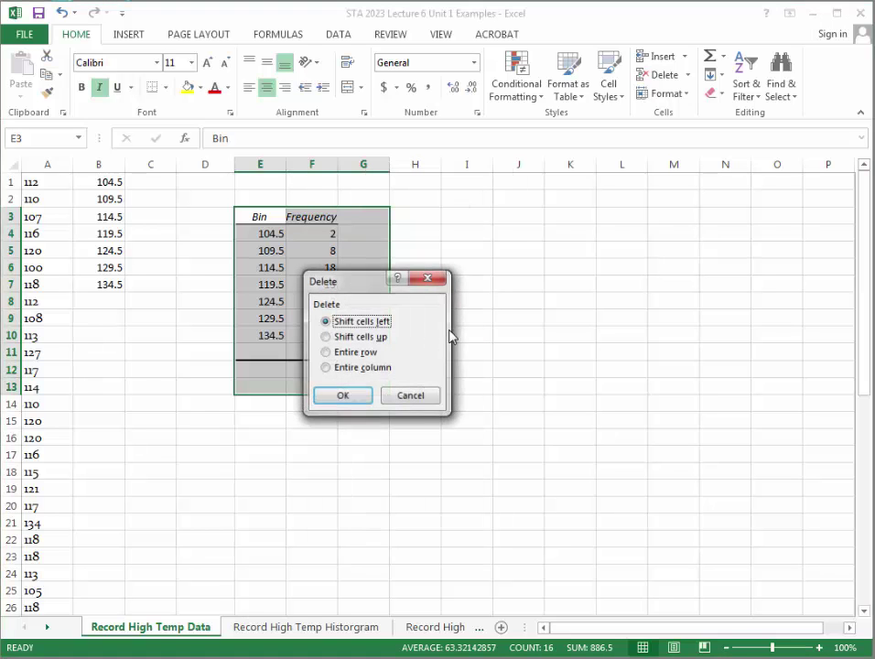
{"action": "left_click", "coordinate": [366, 369]}
{"action": "left_click", "coordinate": [355, 394]}
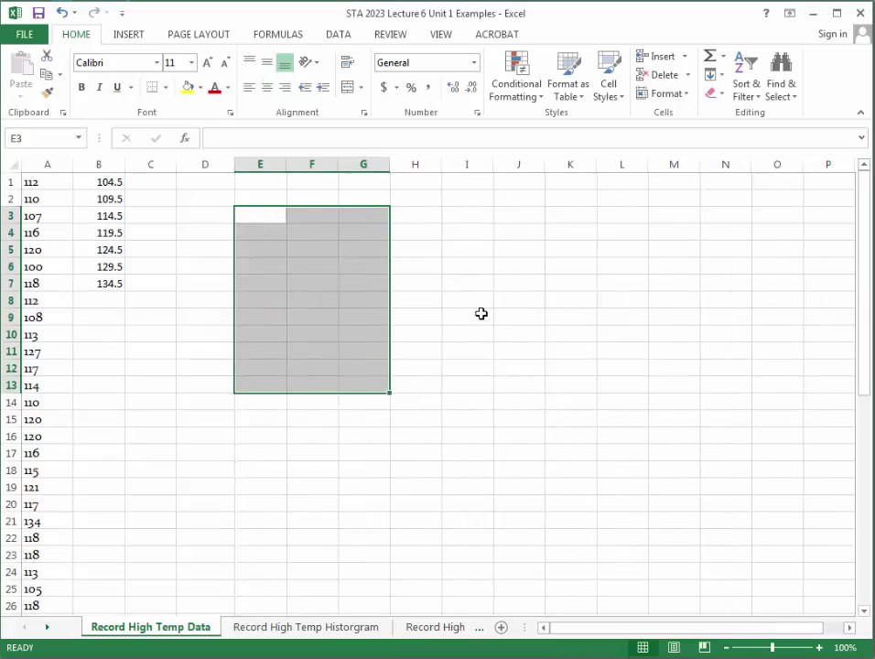
{"action": "left_click", "coordinate": [480, 315]}
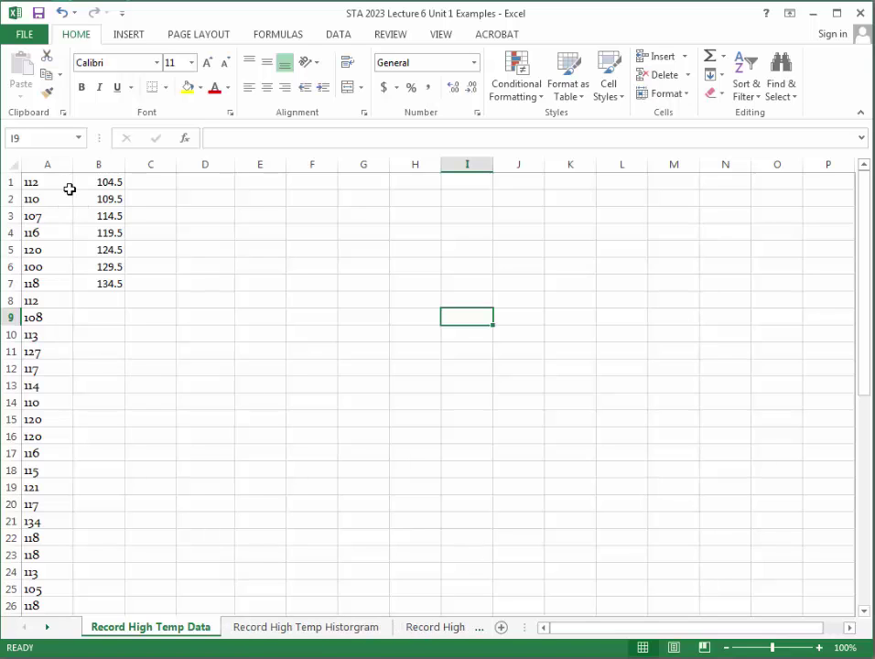
Run the Histogram analysis on A1:A50 with bins B1:B7, output range E3:M19, Cumulative Percentage and Chart Output enabled.
{"action": "left_click", "coordinate": [336, 37]}
{"action": "left_click", "coordinate": [736, 60]}
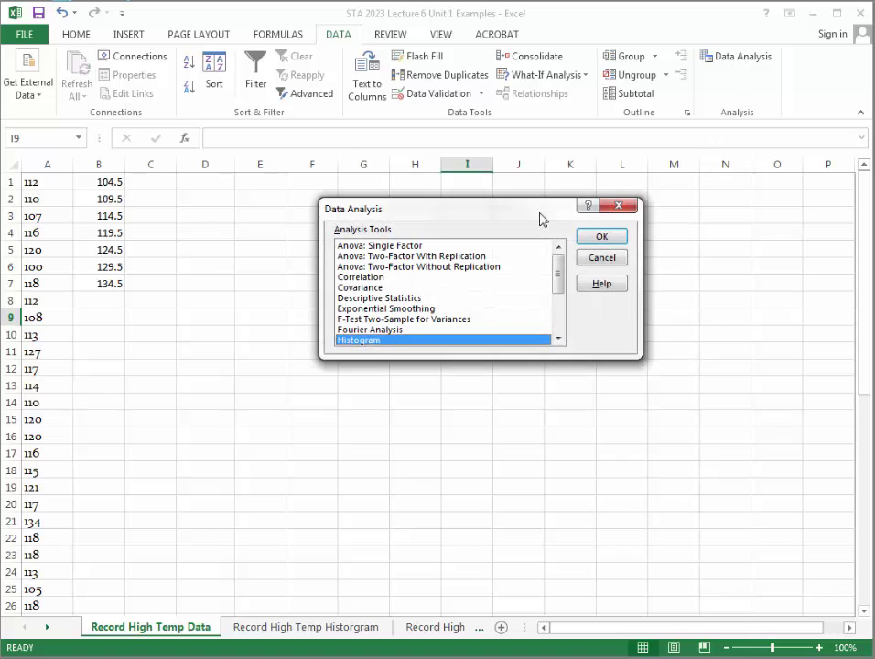
{"action": "left_click", "coordinate": [607, 240]}
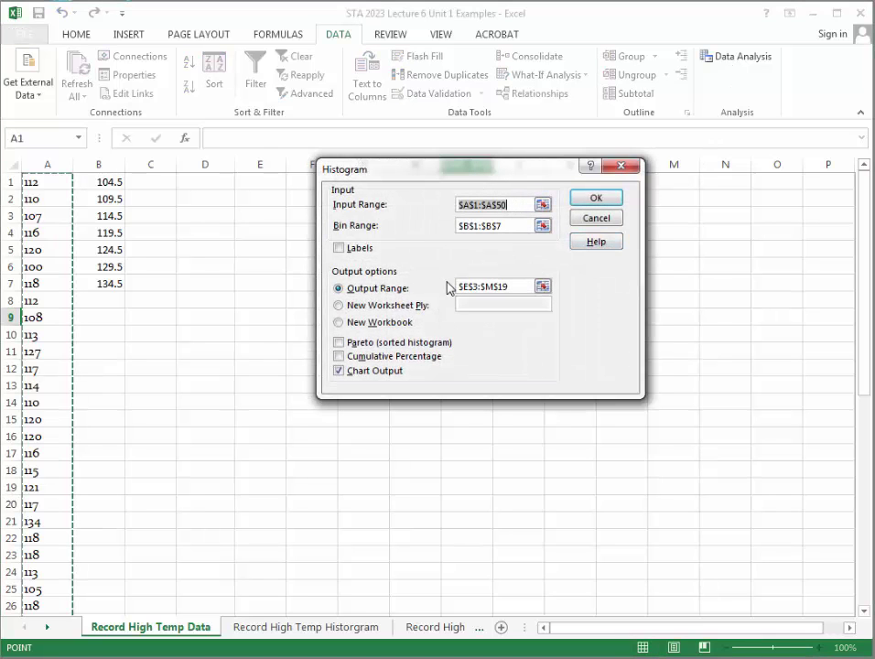
{"action": "left_click", "coordinate": [339, 357]}
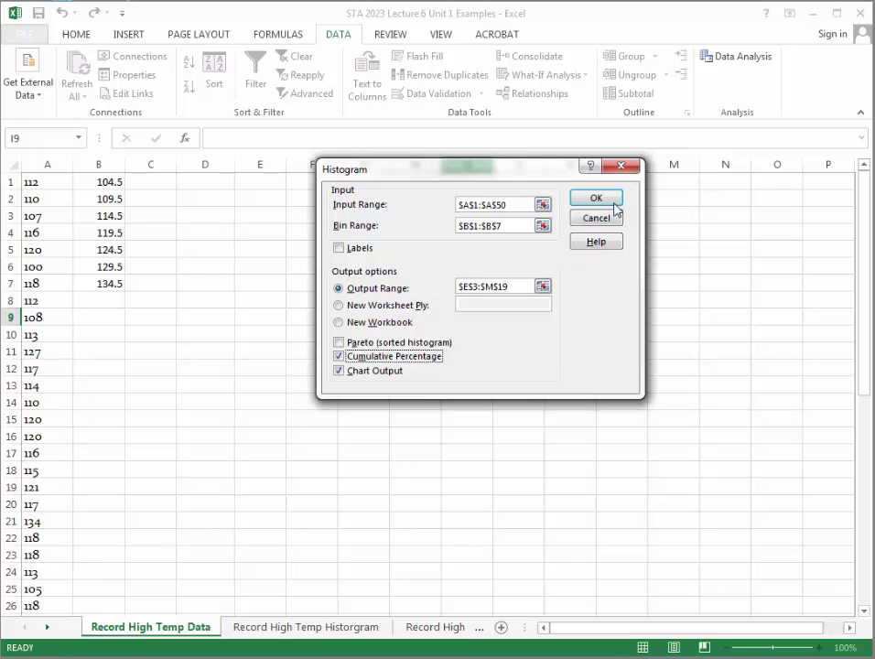
{"action": "left_click", "coordinate": [598, 198]}
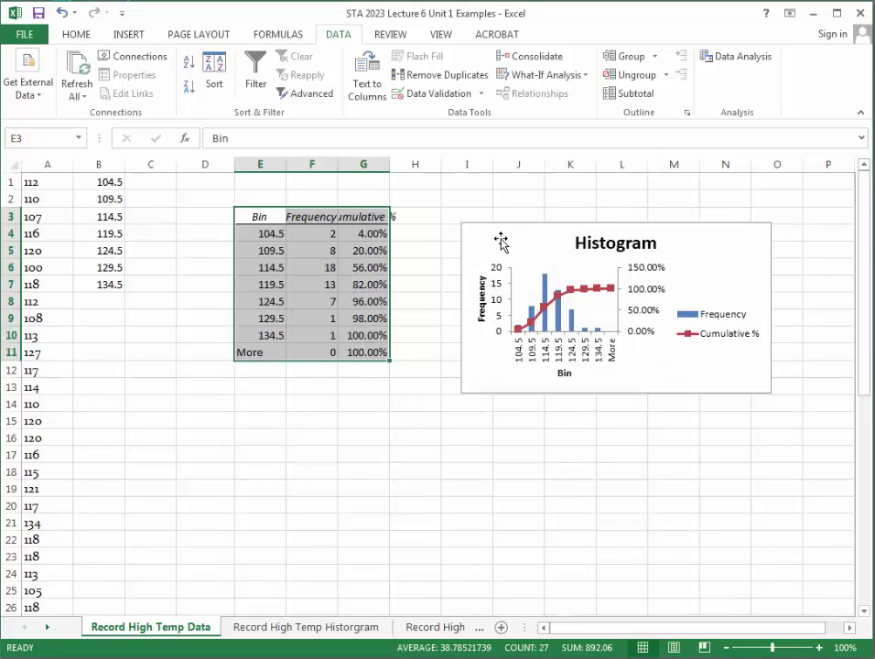
Move the new Histogram chart next to the output table, enlarge it to about row 22, and delete its legend.
{"action": "left_click", "coordinate": [502, 240]}
{"action": "left_click_drag", "start_coordinate": [549, 236], "coordinate": [469, 209]}
{"action": "left_click_drag", "start_coordinate": [711, 371], "coordinate": [829, 539]}
{"action": "left_click", "coordinate": [768, 383]}
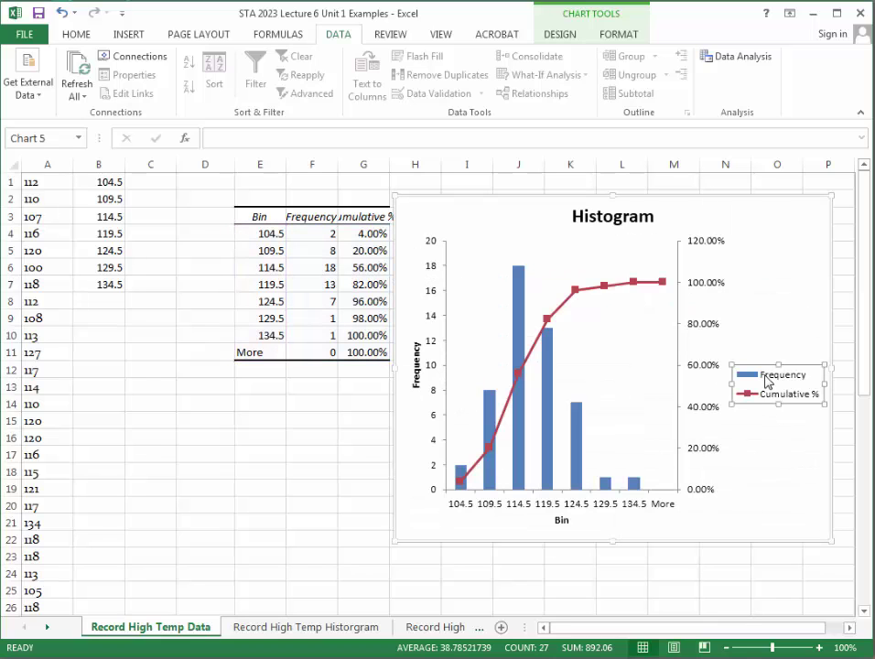
{"action": "key", "text": "Delete"}
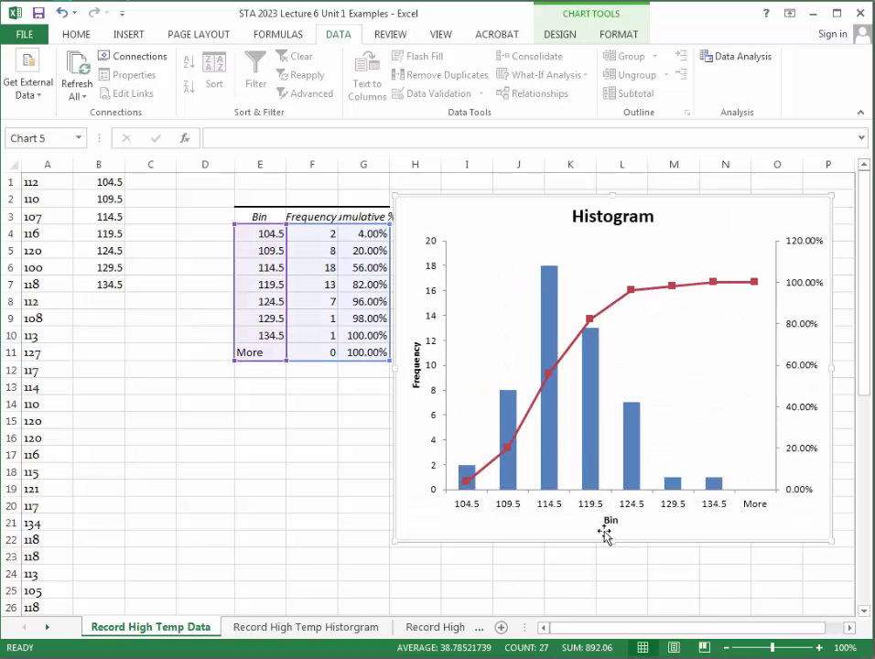
Delete the Frequency column series from the Histogram chart and move the chart up to the first row.
{"action": "left_click", "coordinate": [551, 437]}
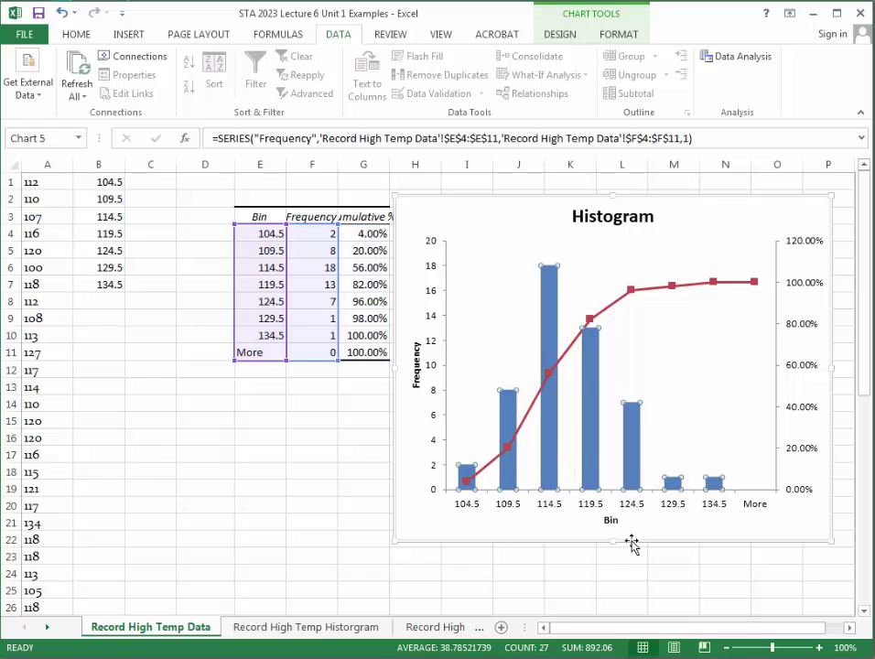
{"action": "key", "text": "Delete"}
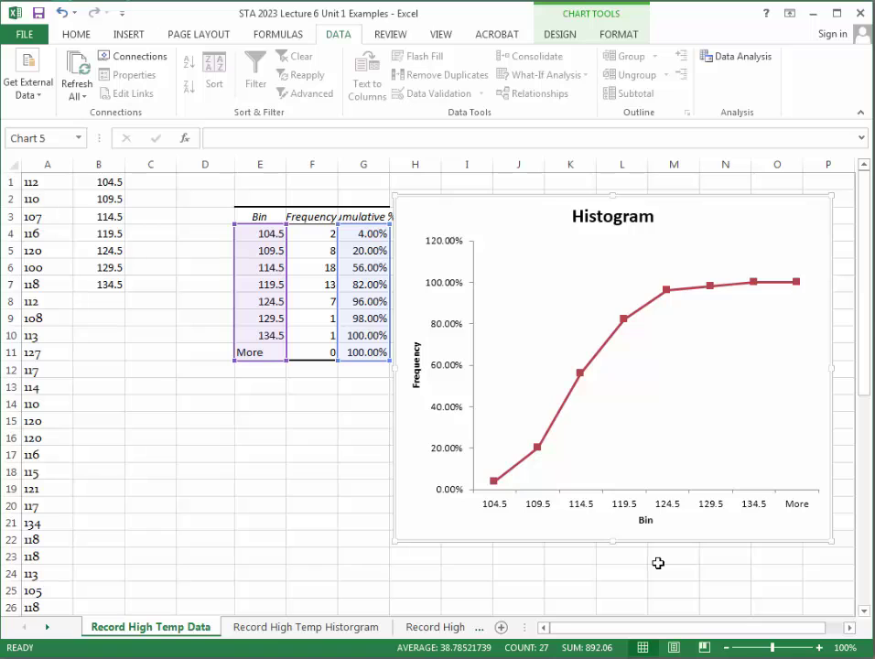
{"action": "left_click_drag", "start_coordinate": [507, 204], "coordinate": [519, 187]}
{"action": "left_click", "coordinate": [268, 469]}
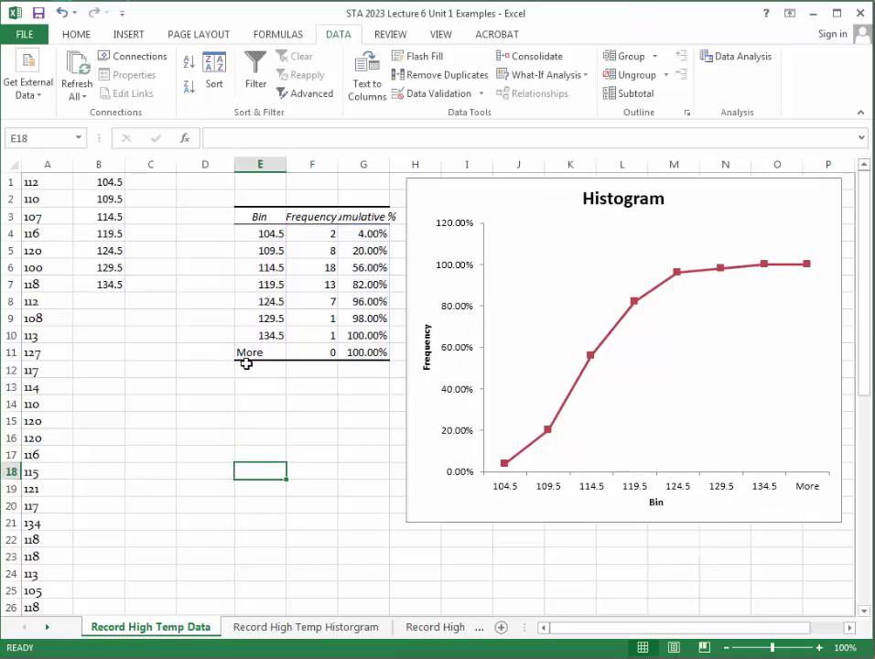
Clear the More row, E11:G11, from the output table and nudge the chart slightly closer to the table.
{"action": "left_click_drag", "start_coordinate": [245, 353], "coordinate": [351, 352]}
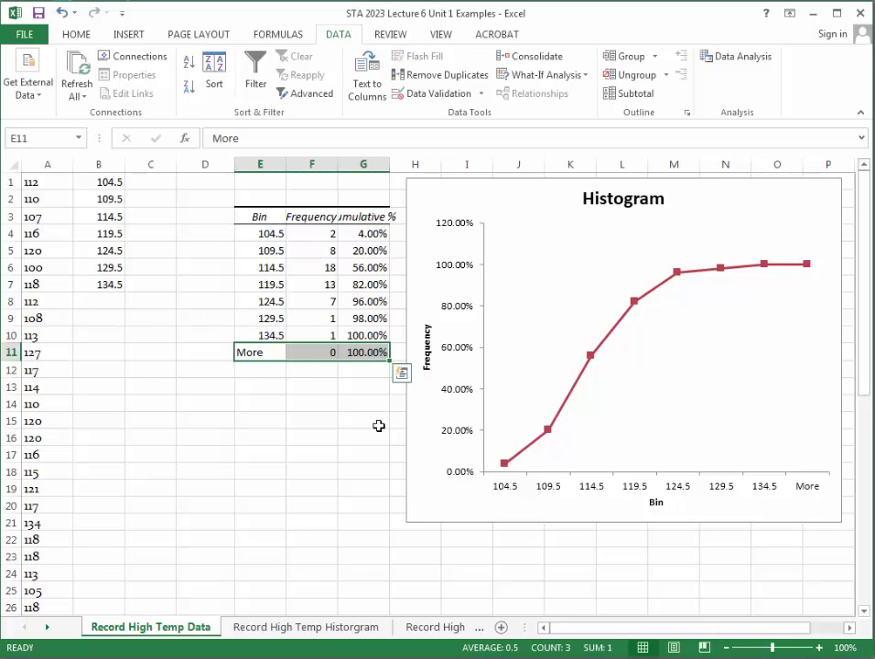
{"action": "key", "text": "Delete"}
{"action": "left_click_drag", "start_coordinate": [453, 198], "coordinate": [448, 194]}
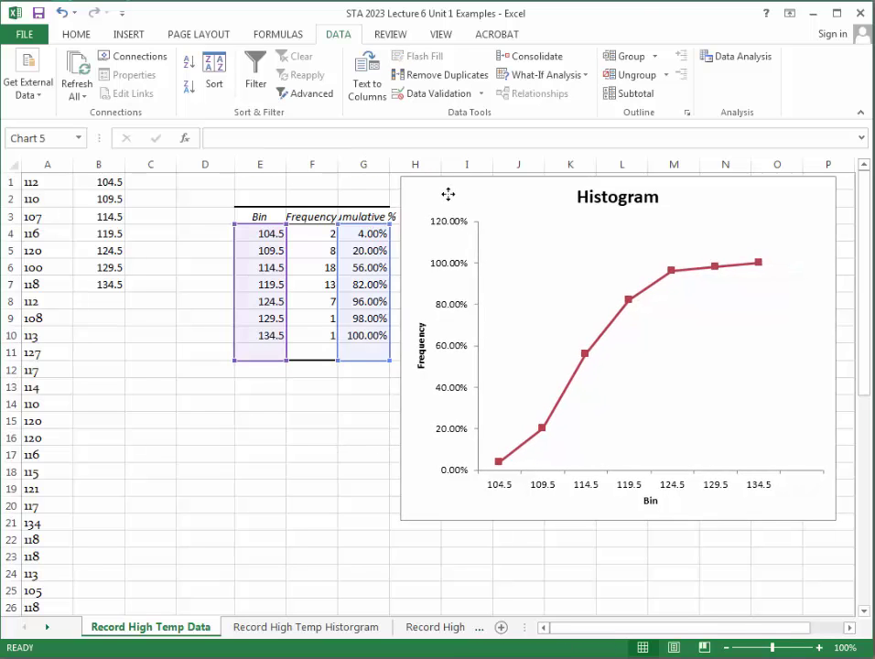
{"action": "left_click", "coordinate": [294, 488]}
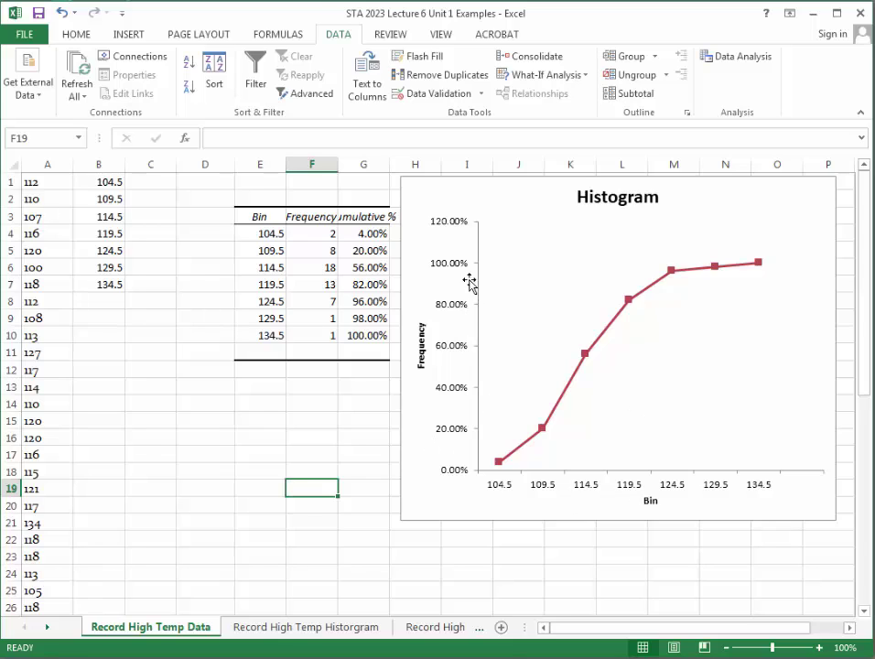
Remove the Frequency title from the chart's vertical axis.
{"action": "left_click", "coordinate": [421, 348]}
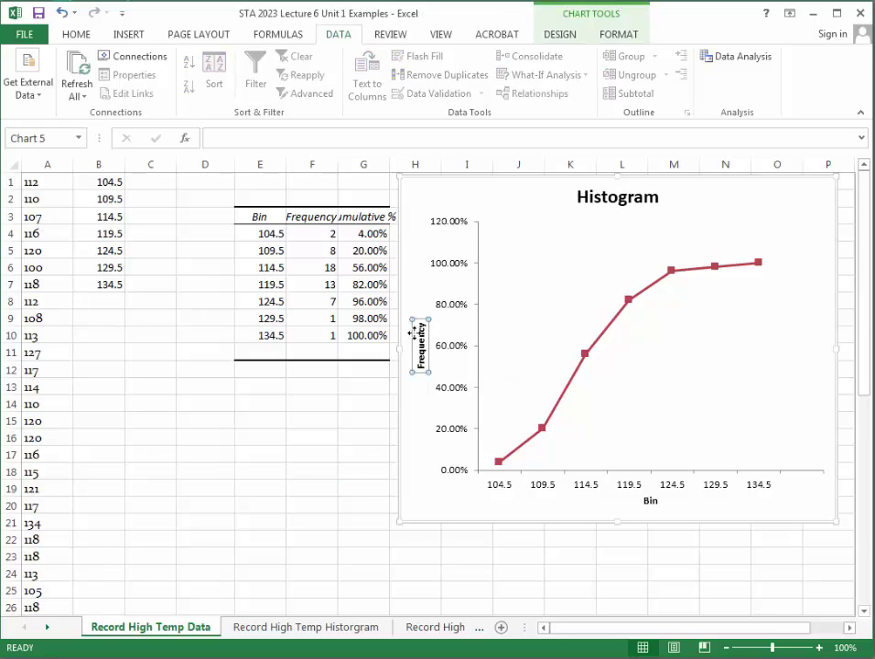
{"action": "left_click", "coordinate": [562, 37]}
{"action": "left_click", "coordinate": [44, 88]}
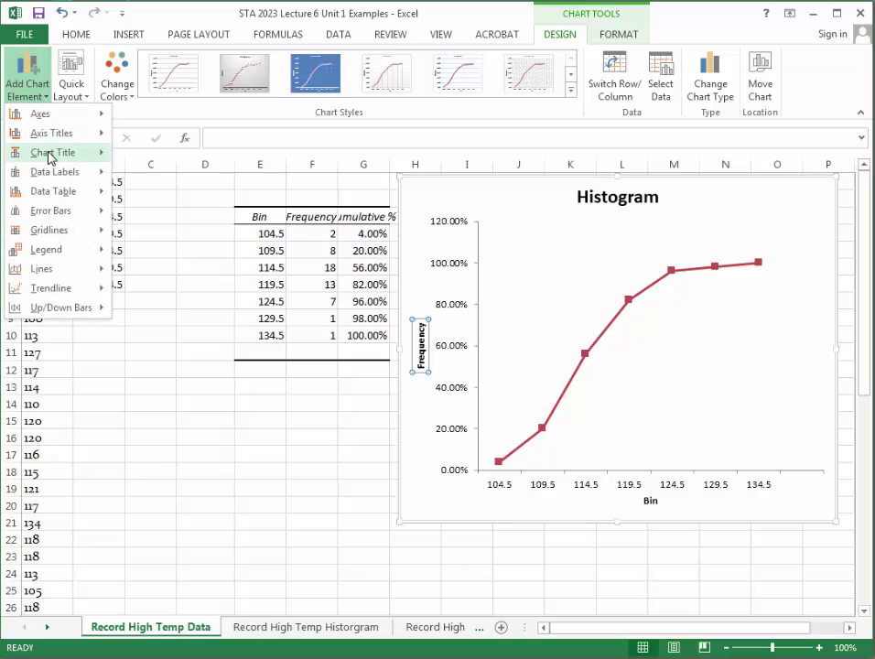
{"action": "mouse_move", "coordinate": [55, 132]}
{"action": "left_click", "coordinate": [182, 165]}
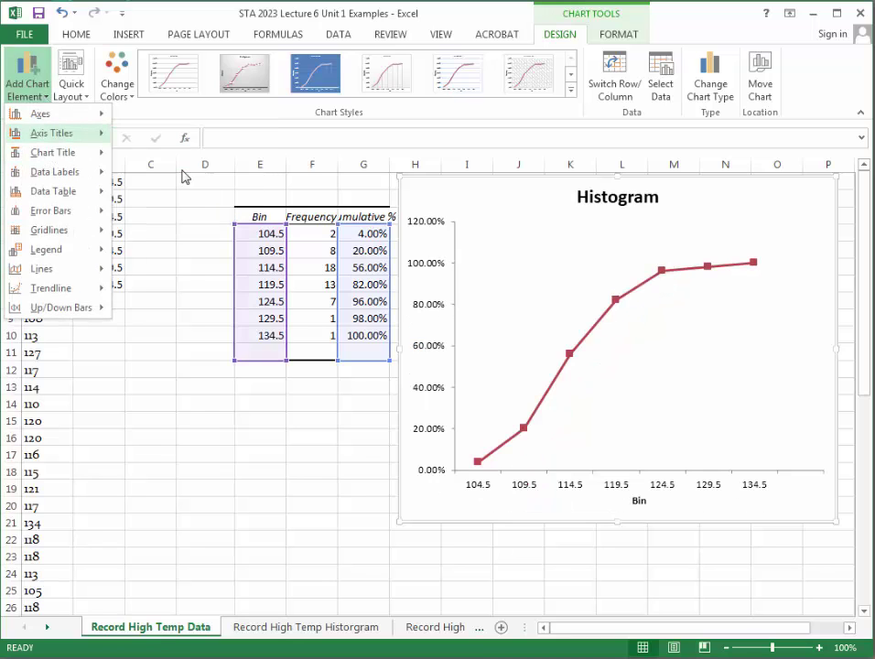
Try to enter Relative Frequency as the chart's vertical axis title.
{"action": "left_click", "coordinate": [286, 139]}
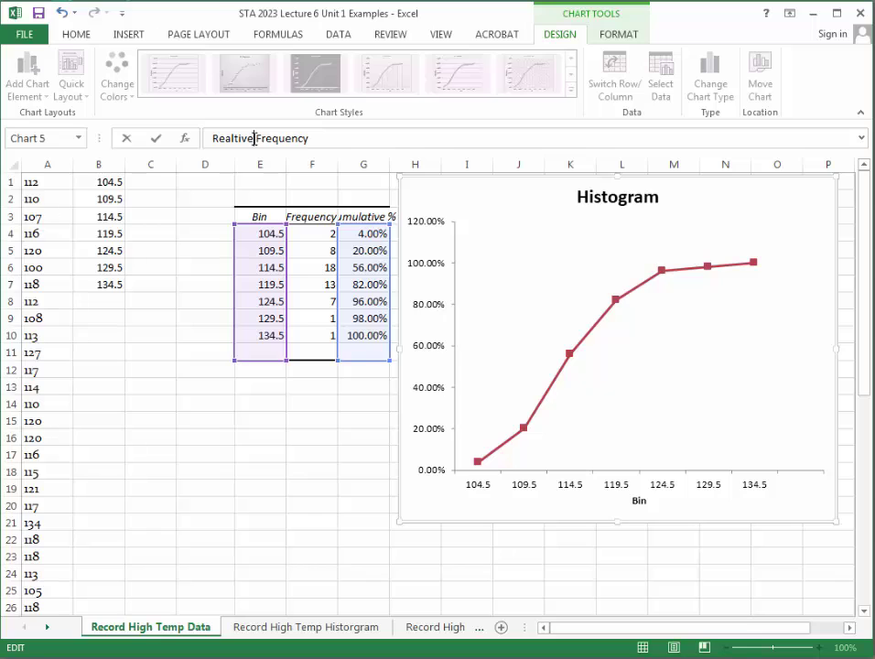
{"action": "key", "text": "BackSpace"}
{"action": "key", "text": "BackSpace"}
{"action": "key", "text": "BackSpace"}
{"action": "key", "text": "BackSpace"}
{"action": "key", "text": "BackSpace"}
{"action": "key", "text": "BackSpace"}
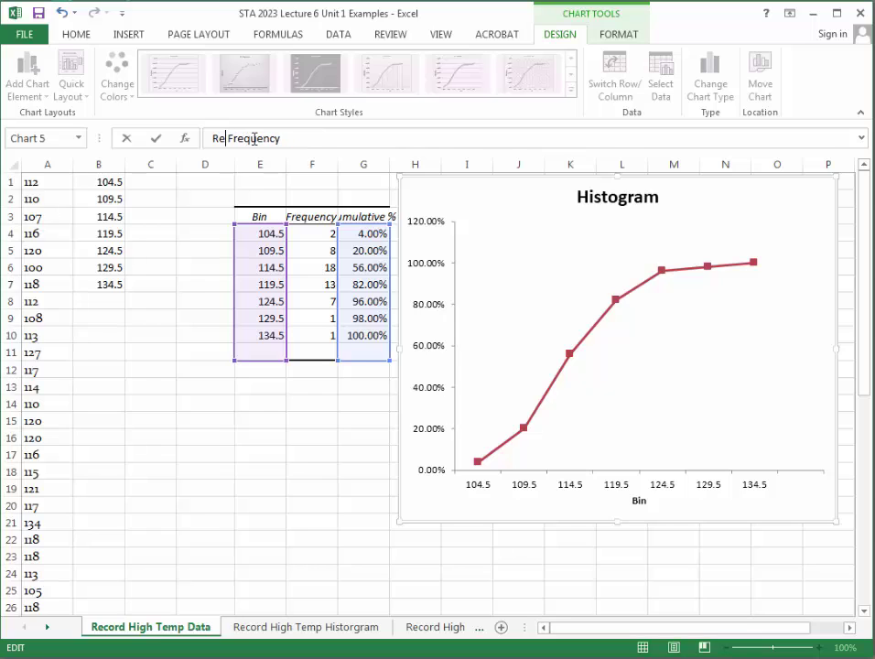
{"action": "type", "text": "lative"}
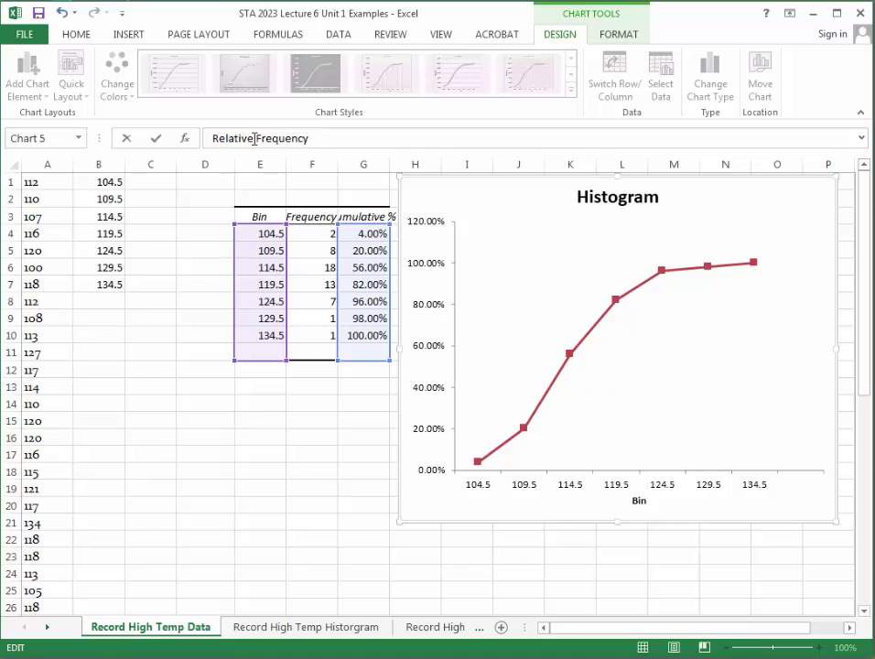
{"action": "left_click", "coordinate": [315, 539]}
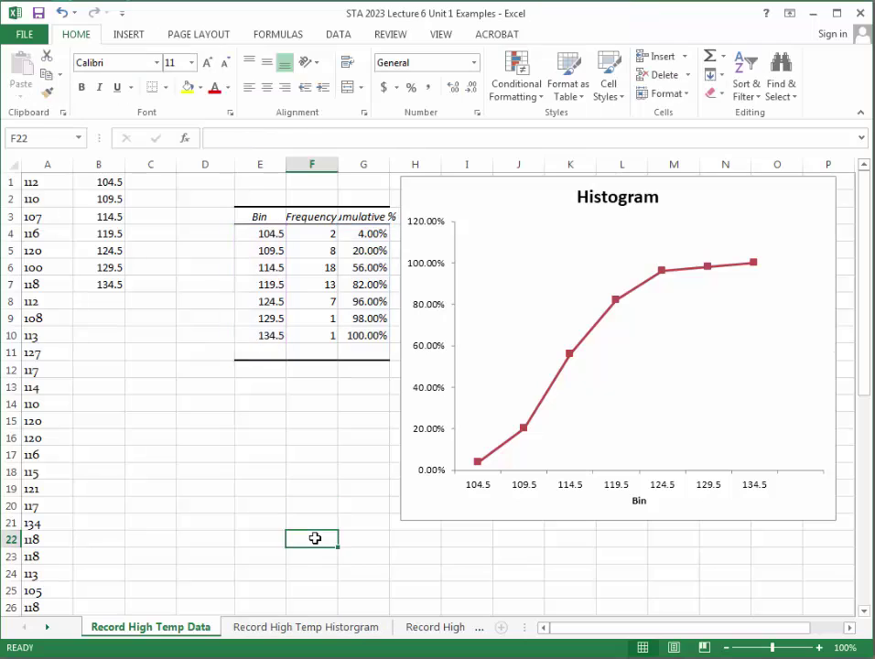
Add a primary vertical axis title to the chart and set its text to Relative Freq.
{"action": "left_click", "coordinate": [426, 262]}
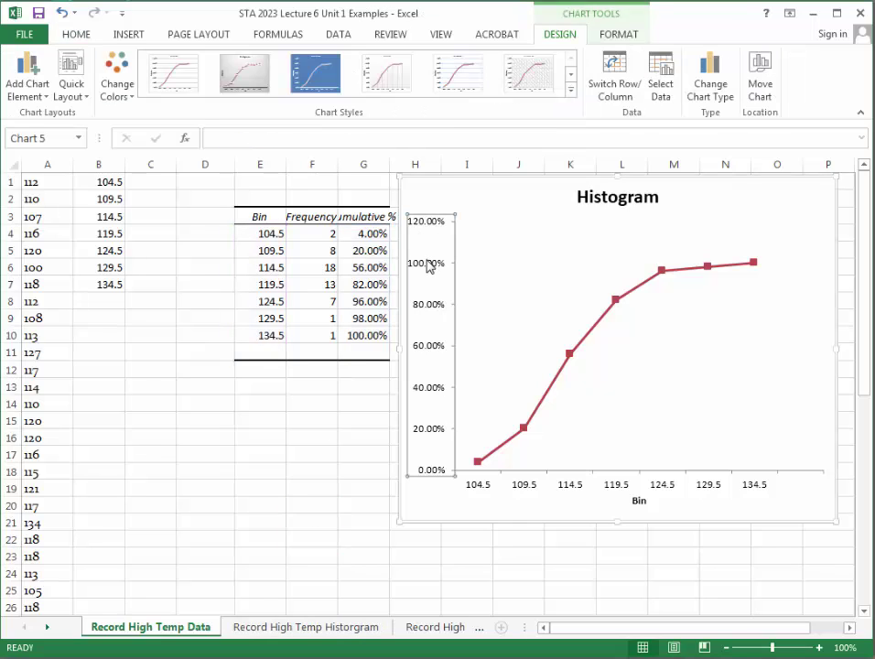
{"action": "left_click", "coordinate": [26, 82]}
{"action": "mouse_move", "coordinate": [45, 134]}
{"action": "left_click", "coordinate": [165, 181]}
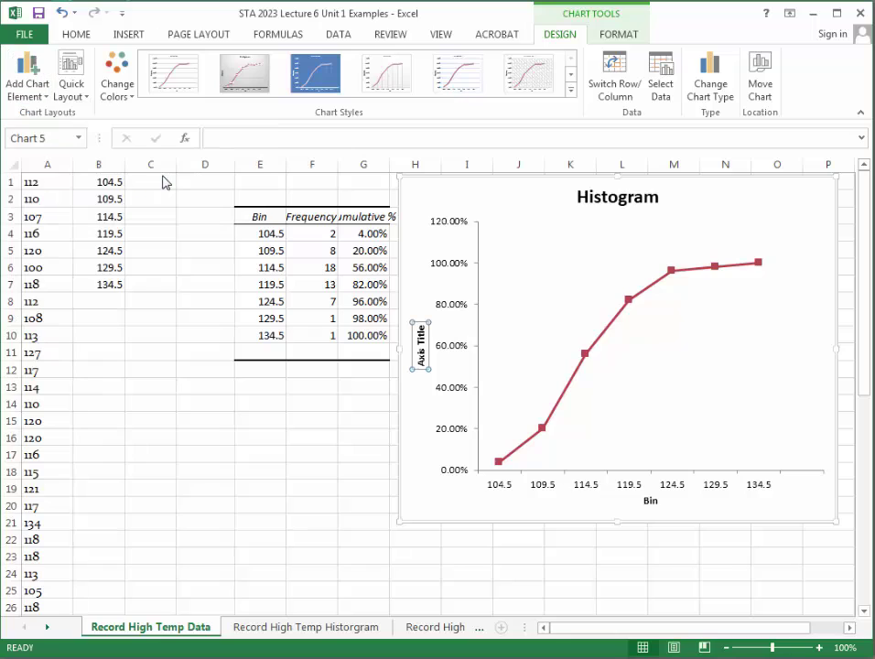
{"action": "type", "text": "R"}
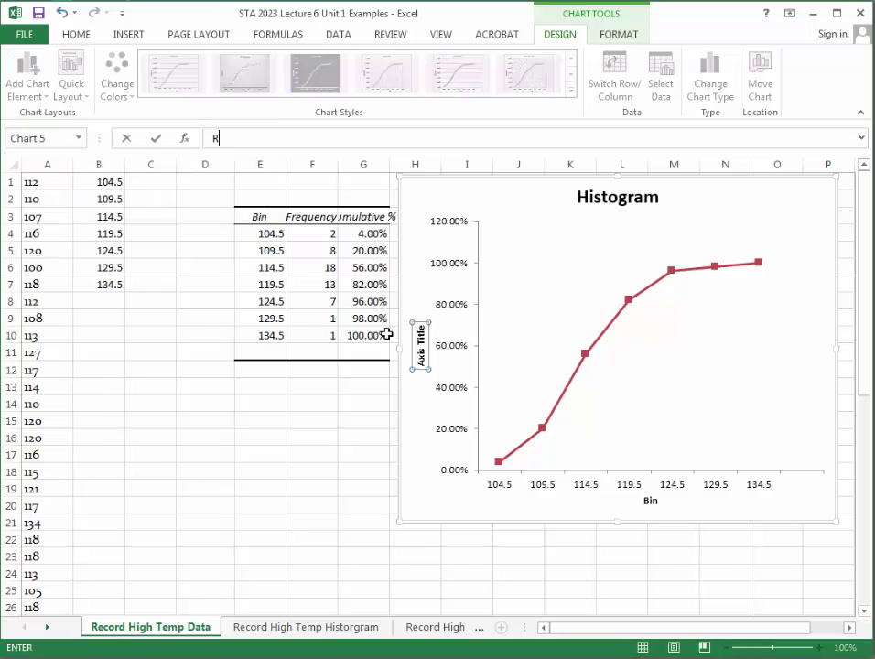
{"action": "type", "text": "elative Freq"}
{"action": "key", "text": "Return"}
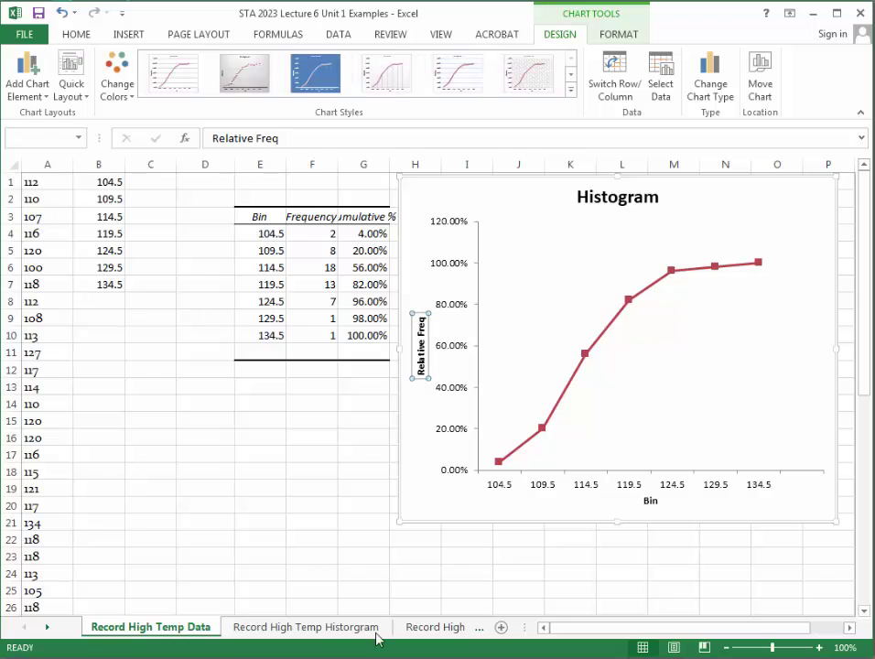
{"action": "left_click", "coordinate": [312, 573]}
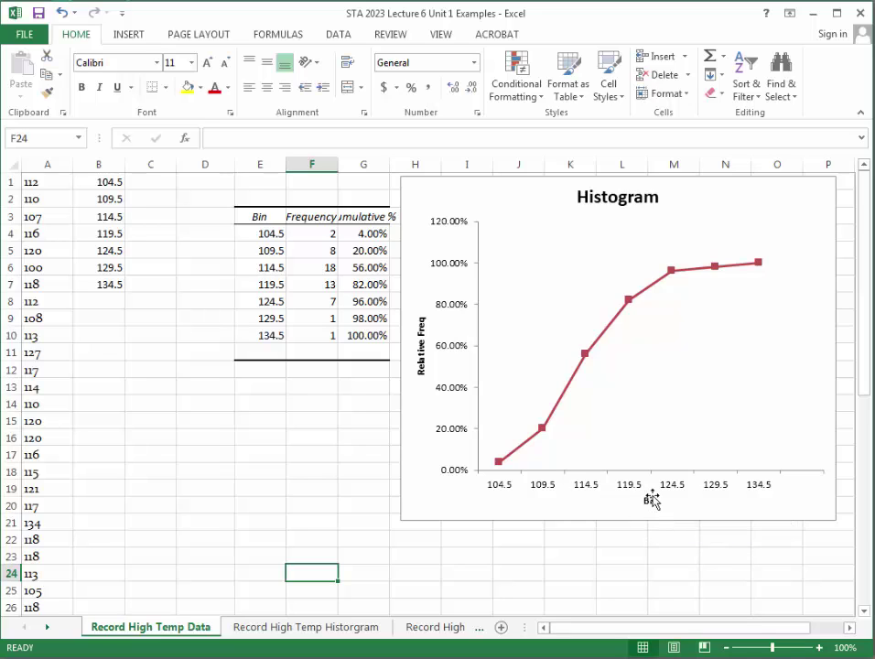
Change the chart title to Ogive.
{"action": "left_click", "coordinate": [591, 197]}
{"action": "left_click_drag", "start_coordinate": [578, 198], "coordinate": [657, 200]}
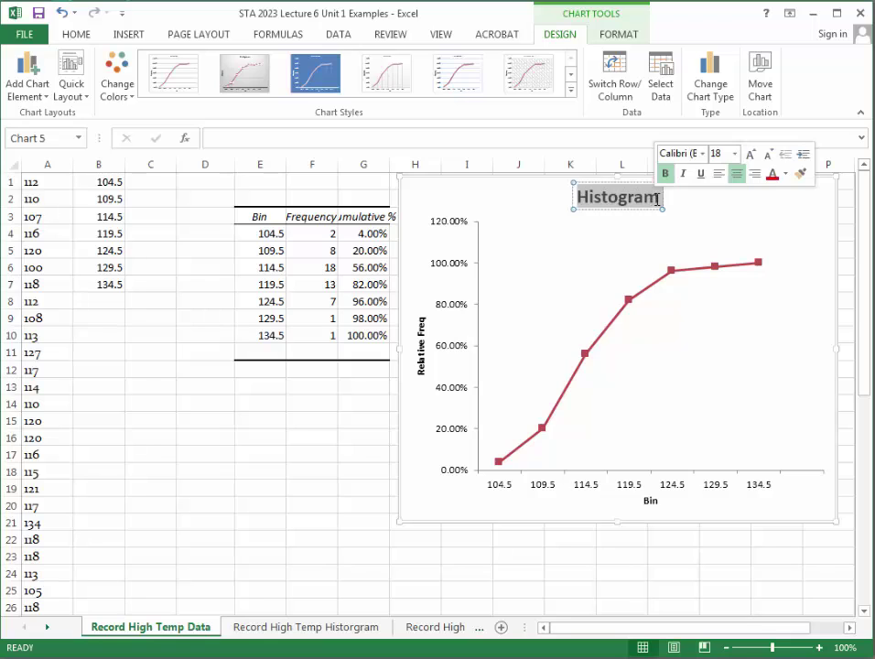
{"action": "type", "text": "Ogive"}
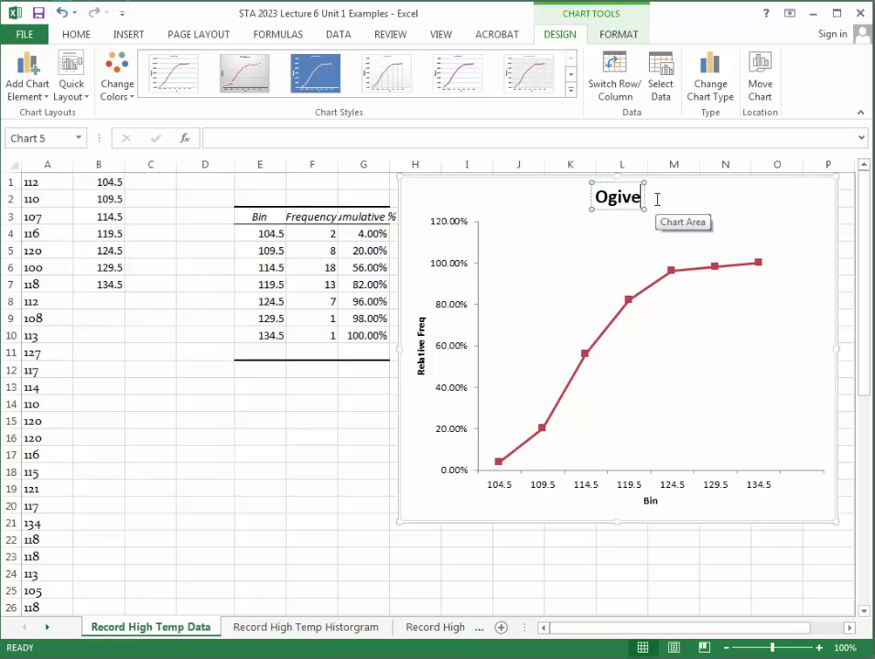
{"action": "left_click", "coordinate": [276, 423]}
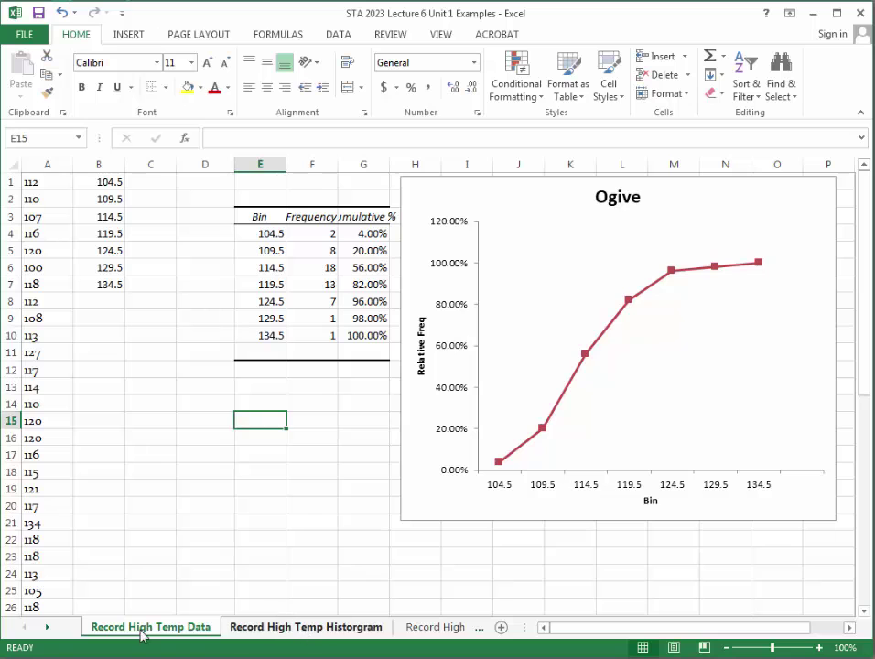
Open the Record High Temp Ogive sheet and examine its finished ogive chart beside the frequency table.
{"action": "left_click", "coordinate": [47, 628]}
{"action": "left_click", "coordinate": [455, 627]}
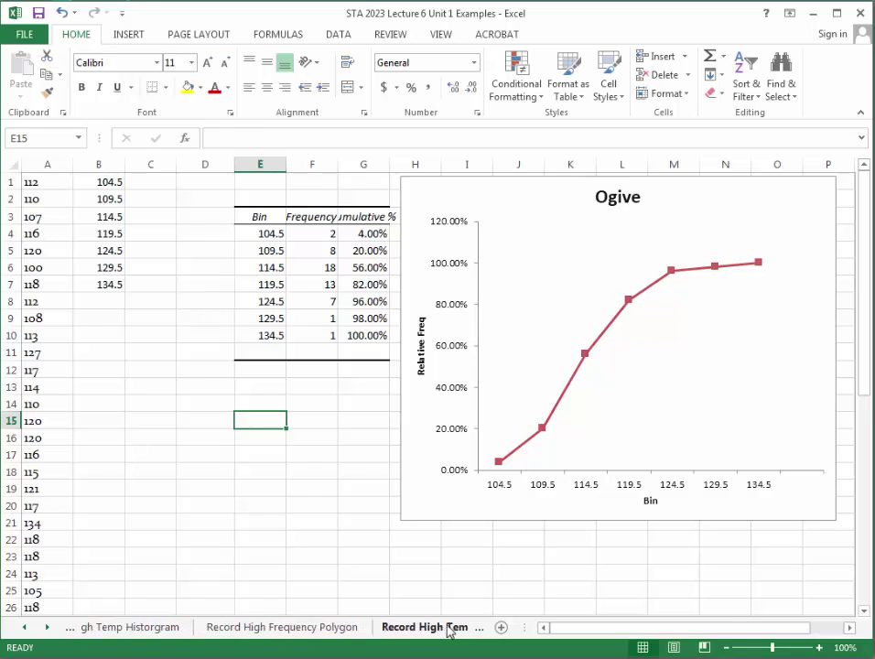
{"action": "left_click_drag", "start_coordinate": [481, 545], "coordinate": [348, 191]}
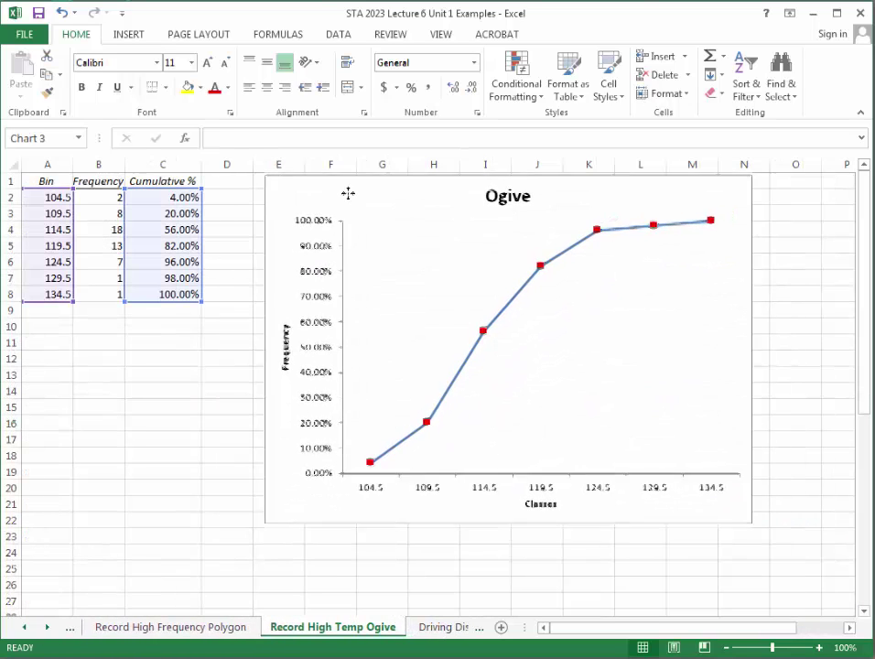
{"action": "left_click", "coordinate": [207, 376]}
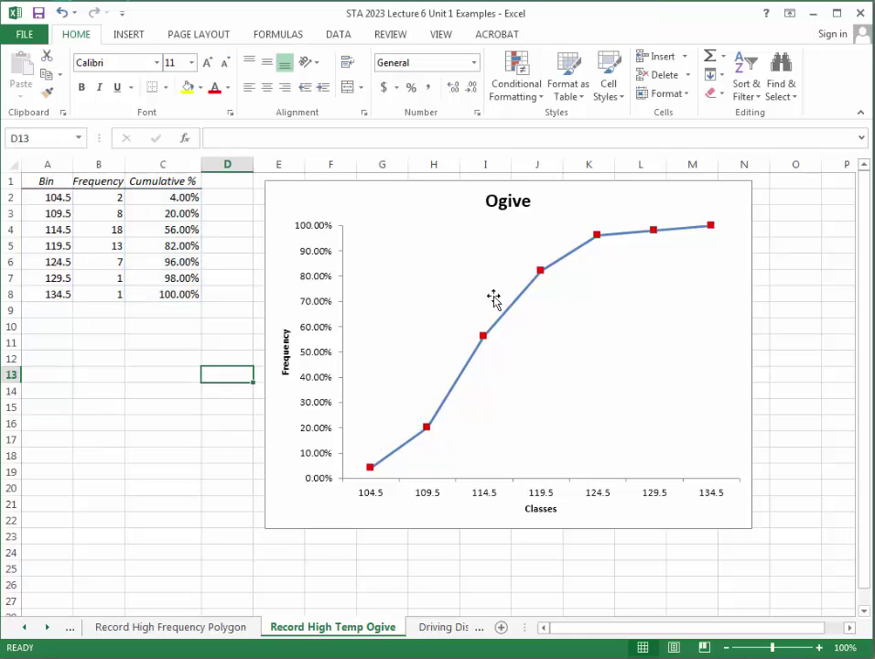
{"action": "left_click", "coordinate": [131, 451]}
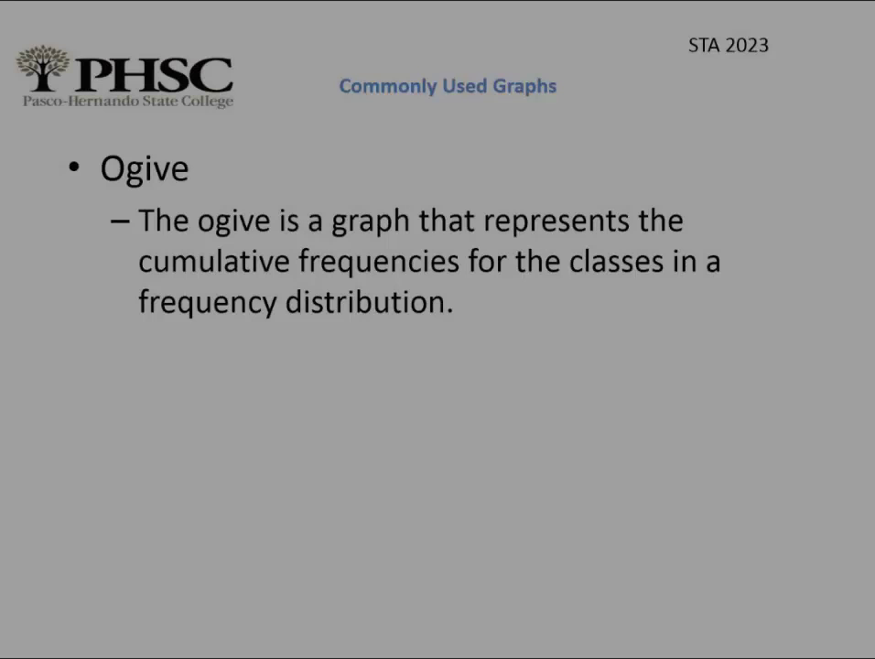
{"action": "key", "text": "Right"}
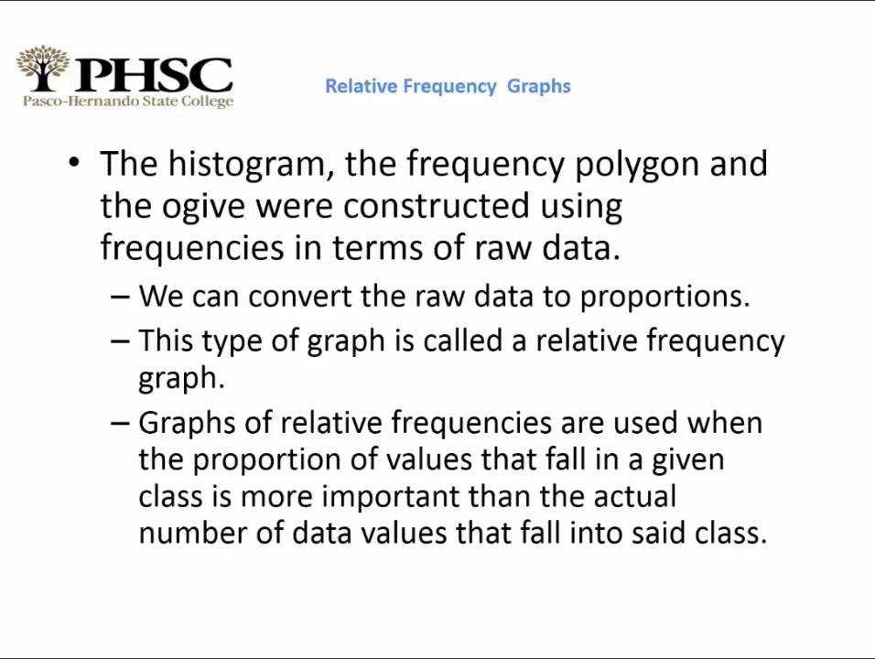